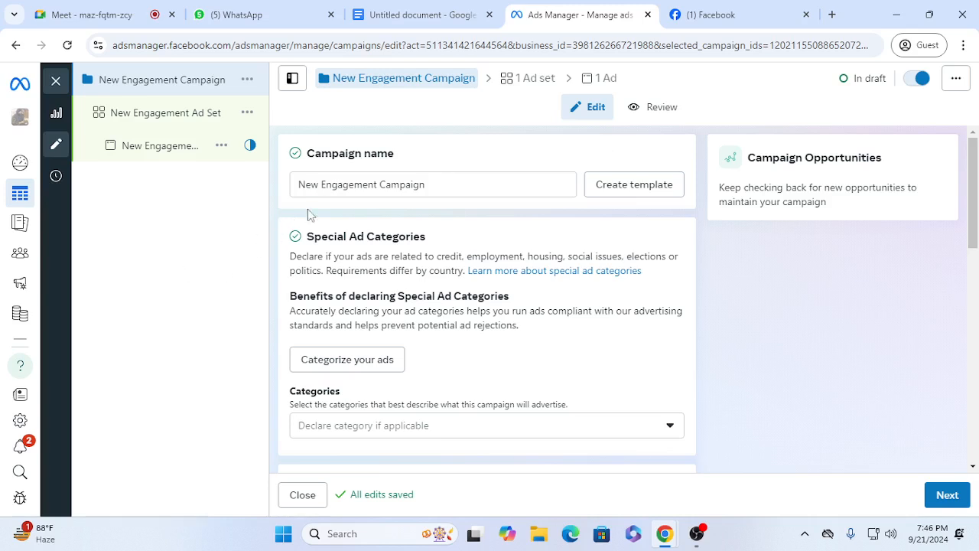
Step: Rename the campaign as "New Sharee Campaign-1 Maya Fashion Sept-2024"
click(321, 182)
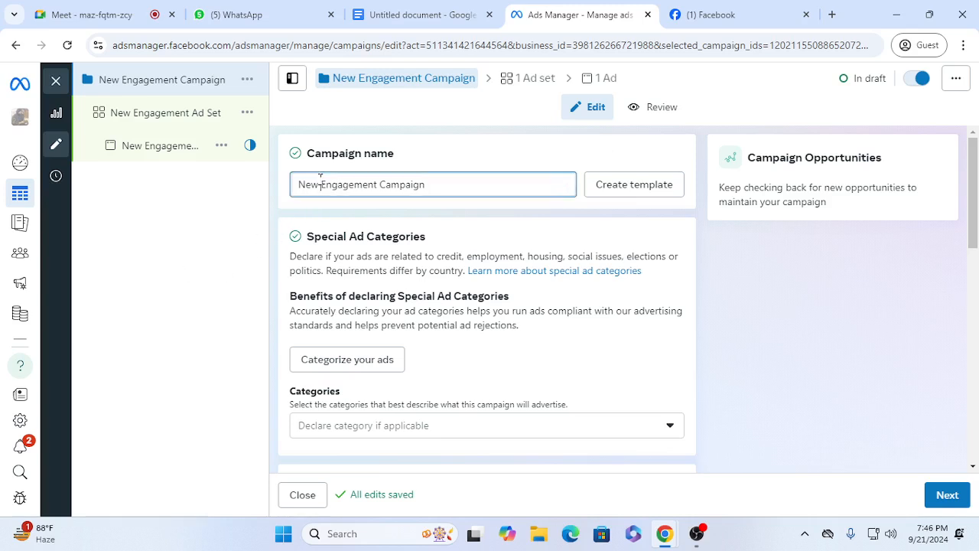
text(Sharee )
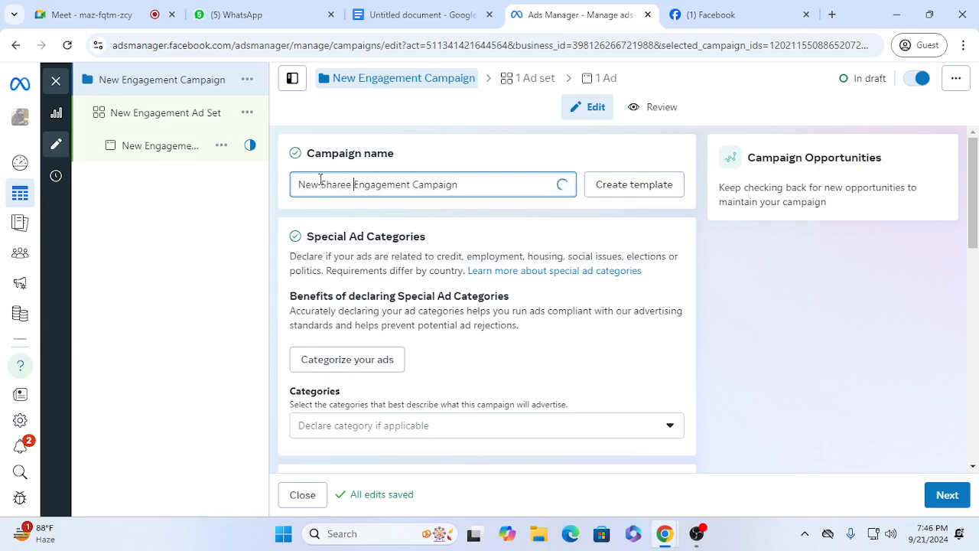
text(Campaign)
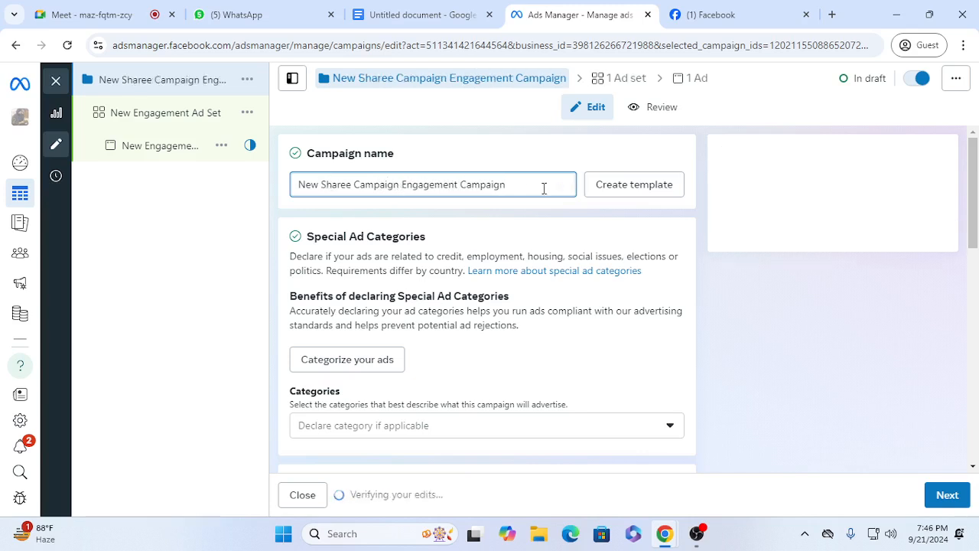
drag(544, 188, 400, 199)
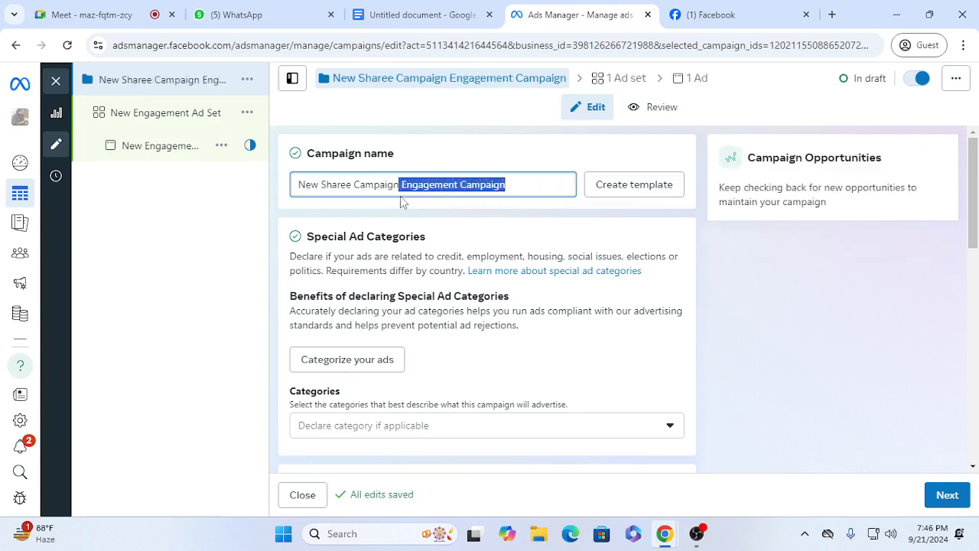
key(BackSpace)
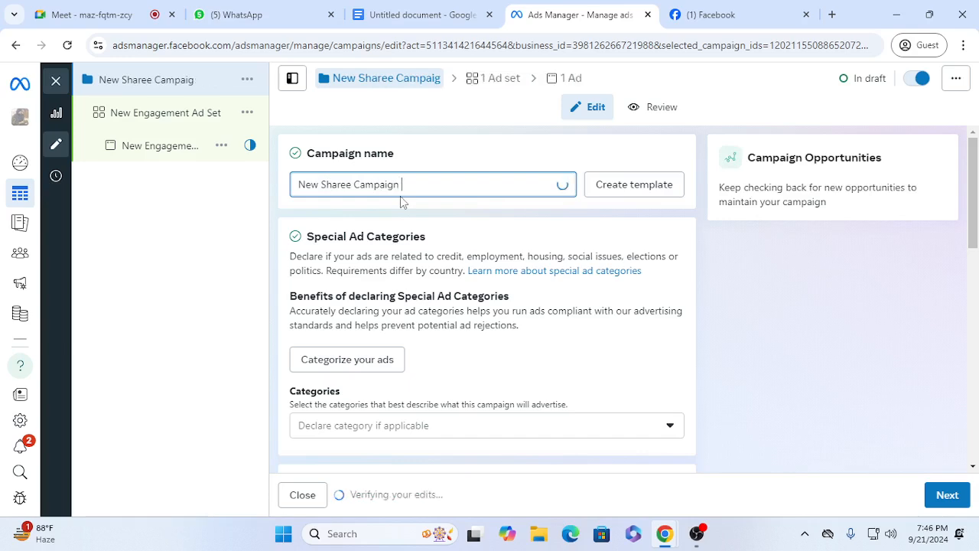
text(Maya Fashion)
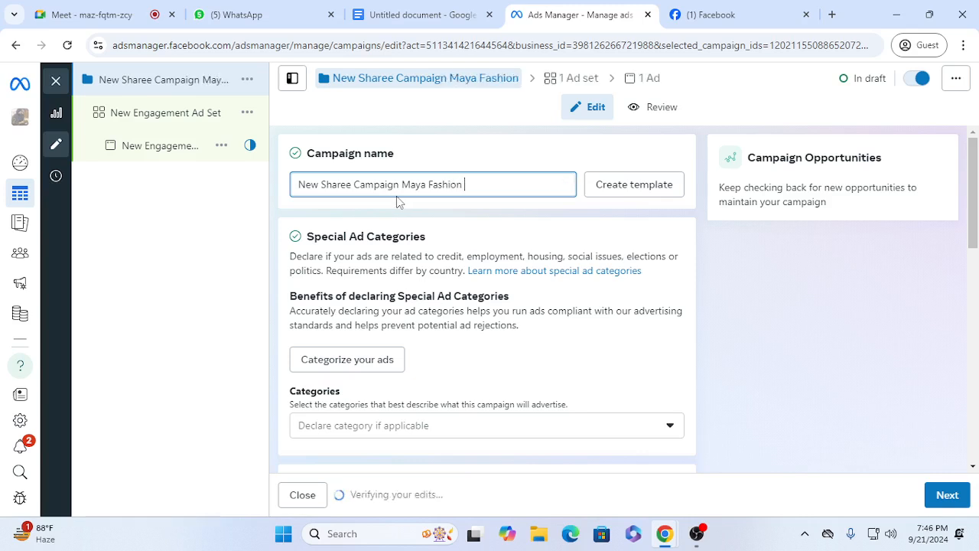
text( Sept-2024)
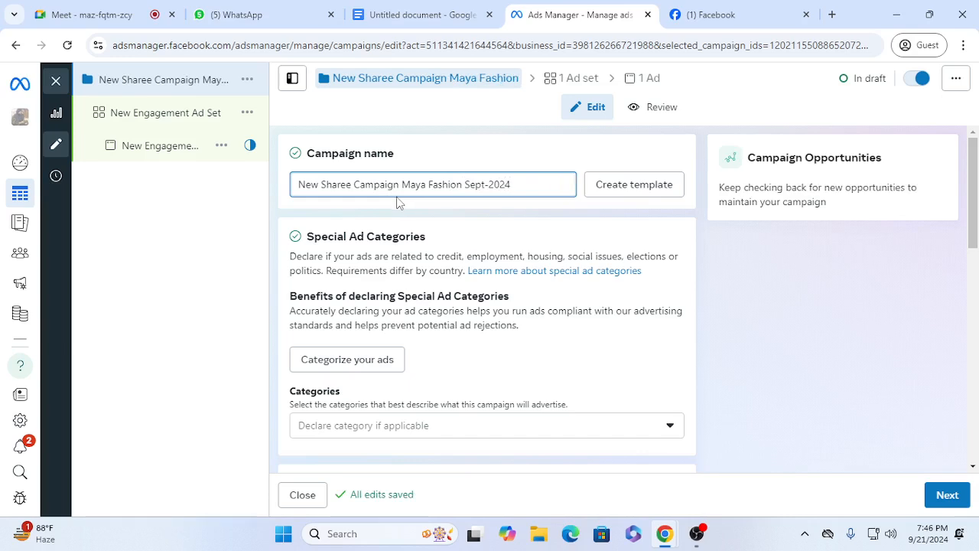
click(399, 192)
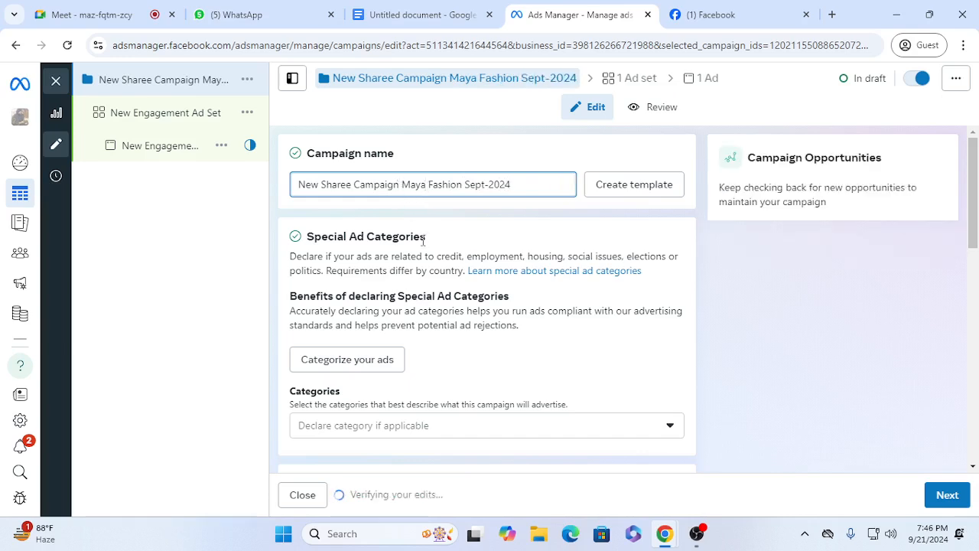
text(-1)
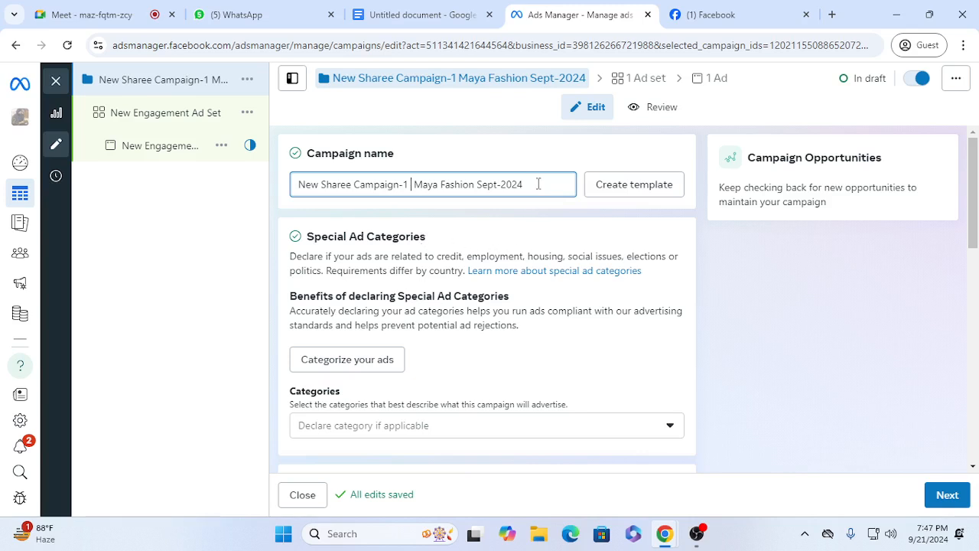
Step: Copy the full campaign name and use it to replace the name of the engagement ad set
drag(538, 183, 284, 203)
key(ctrl+c)
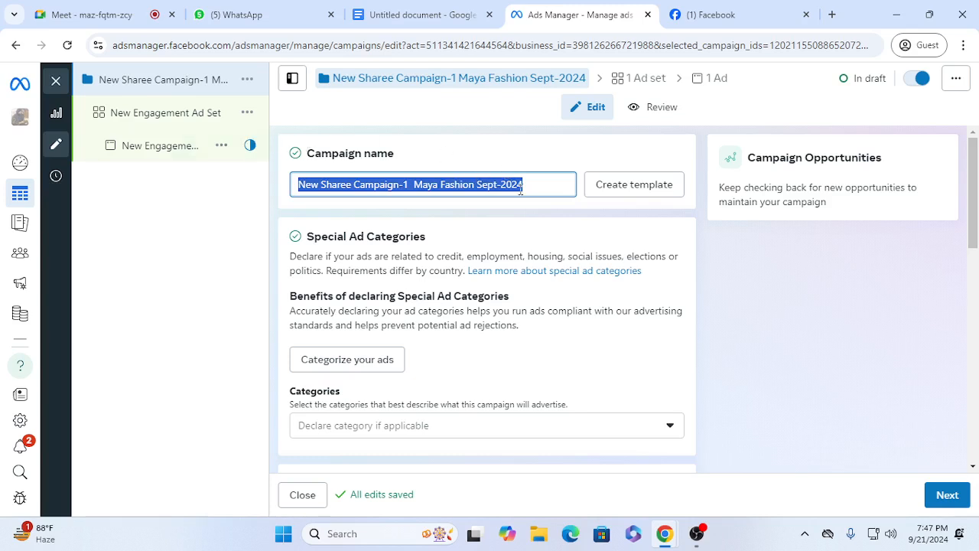
click(545, 184)
click(179, 117)
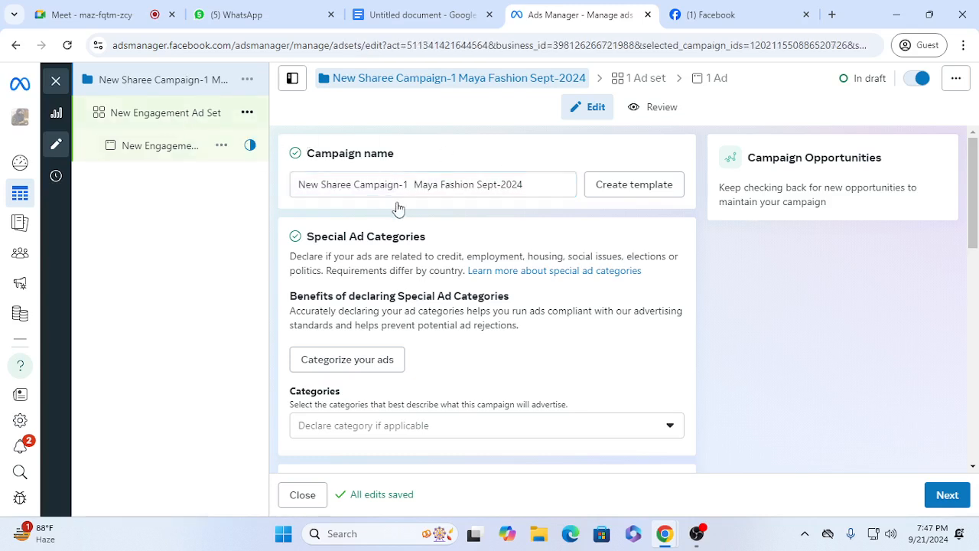
drag(440, 185, 267, 187)
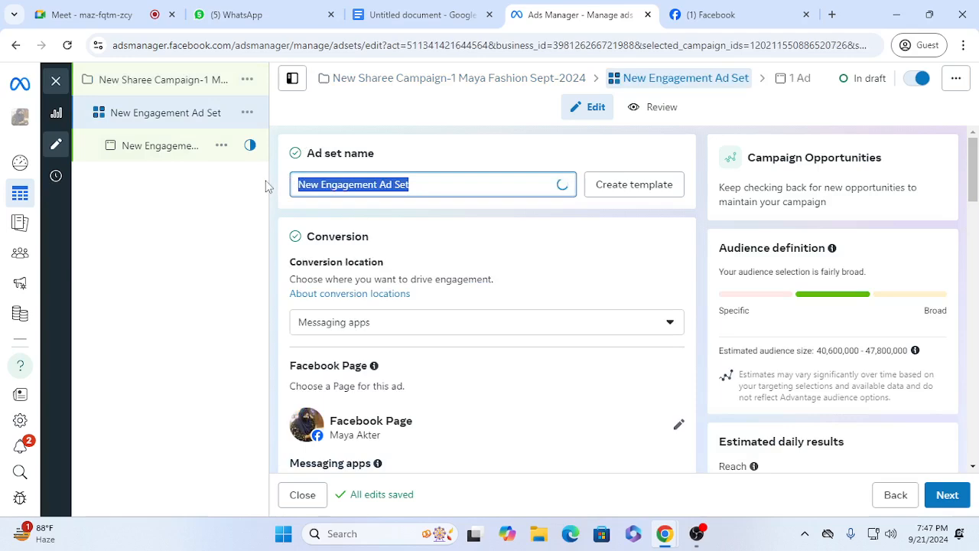
key(ctrl+v)
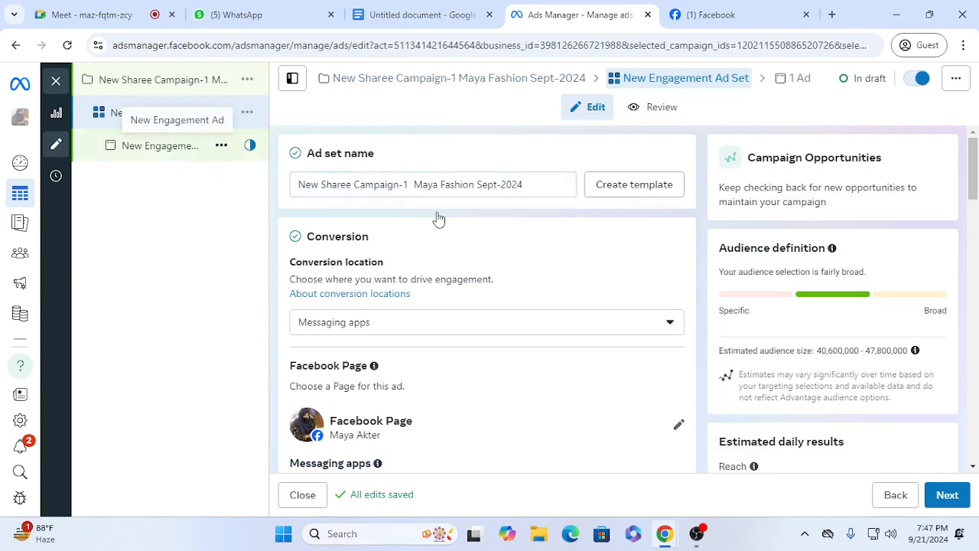
Step: Replace the name of the engagement ad with the same copied campaign name
drag(423, 186, 184, 188)
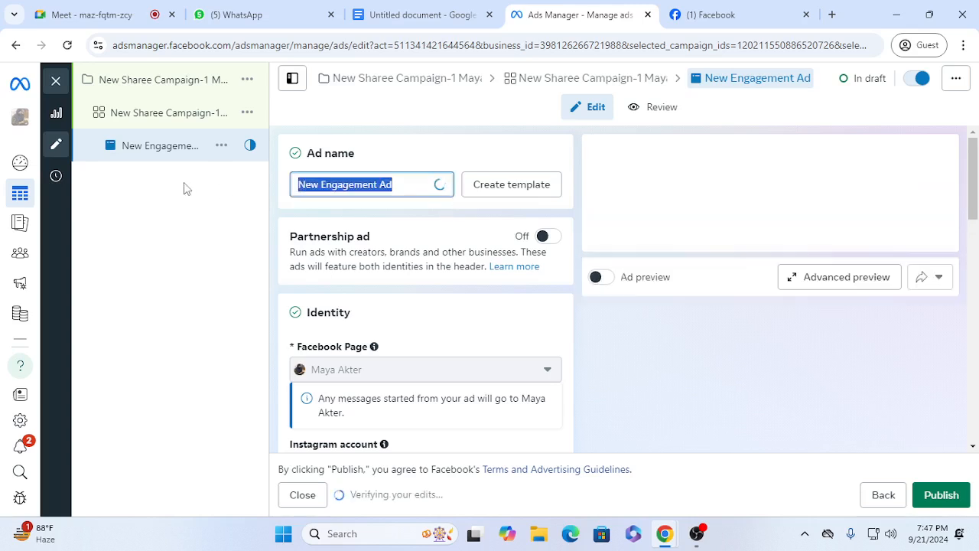
key(ctrl+v)
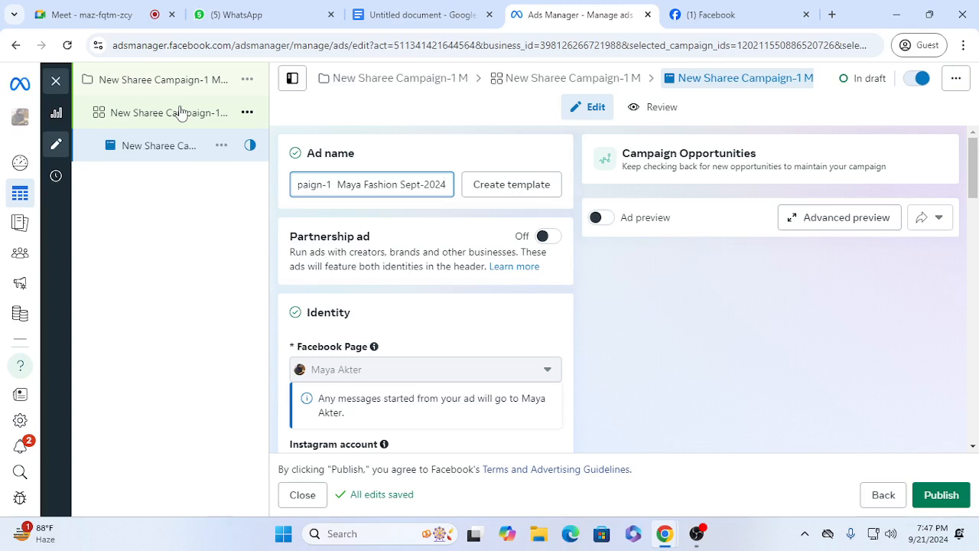
click(671, 325)
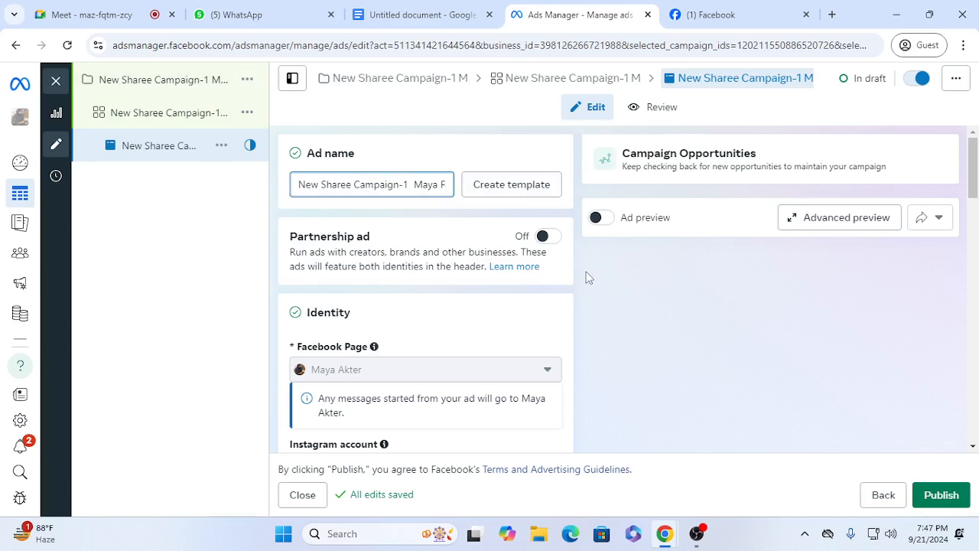
Step: Check the ad's identity and Instagram account options, and set the ad setup to Use existing post
scroll(467, 350, down, 2)
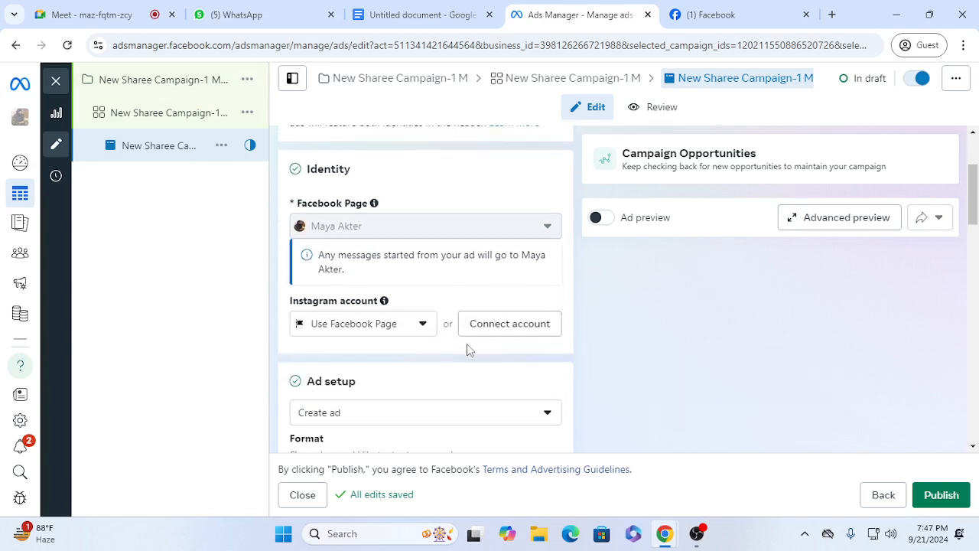
mouse_move(396, 230)
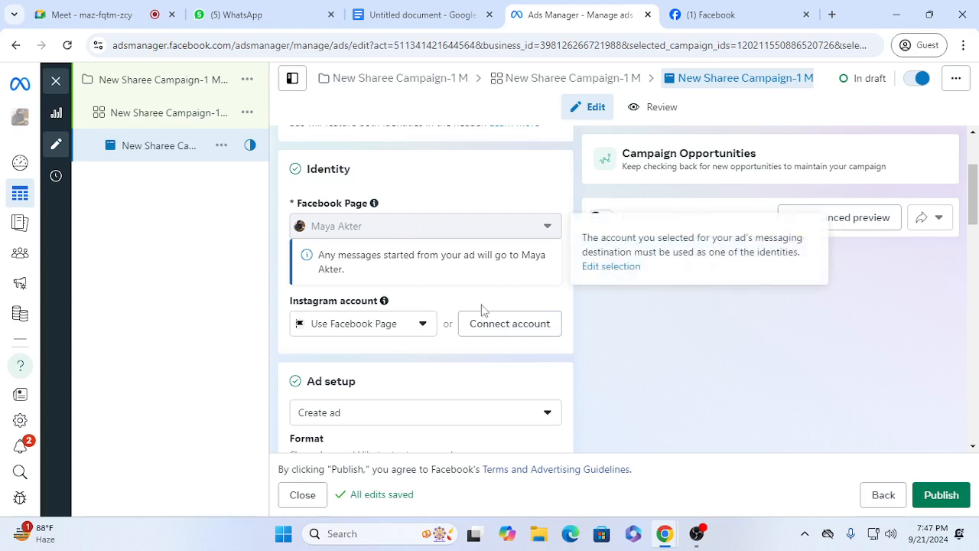
scroll(459, 326, down, 1)
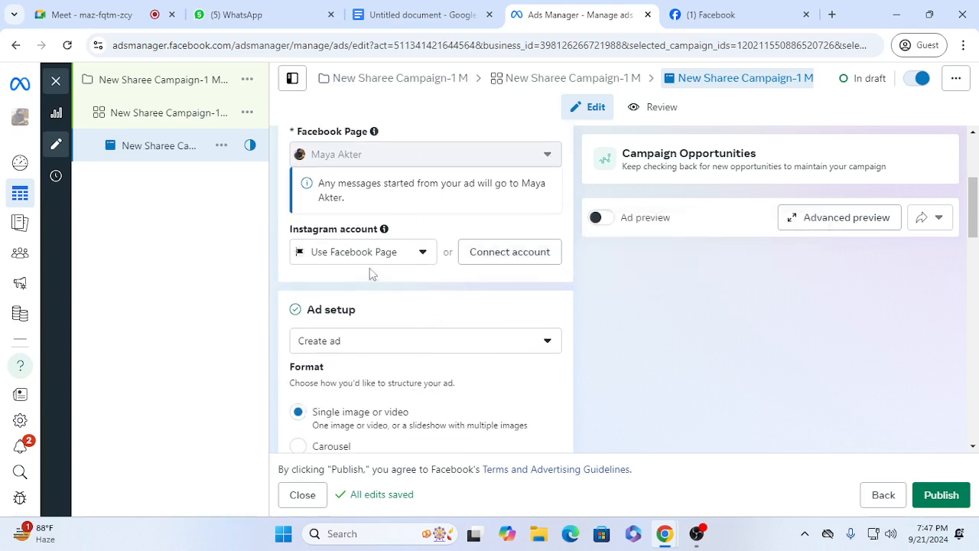
click(430, 260)
click(625, 342)
scroll(458, 361, down, 1)
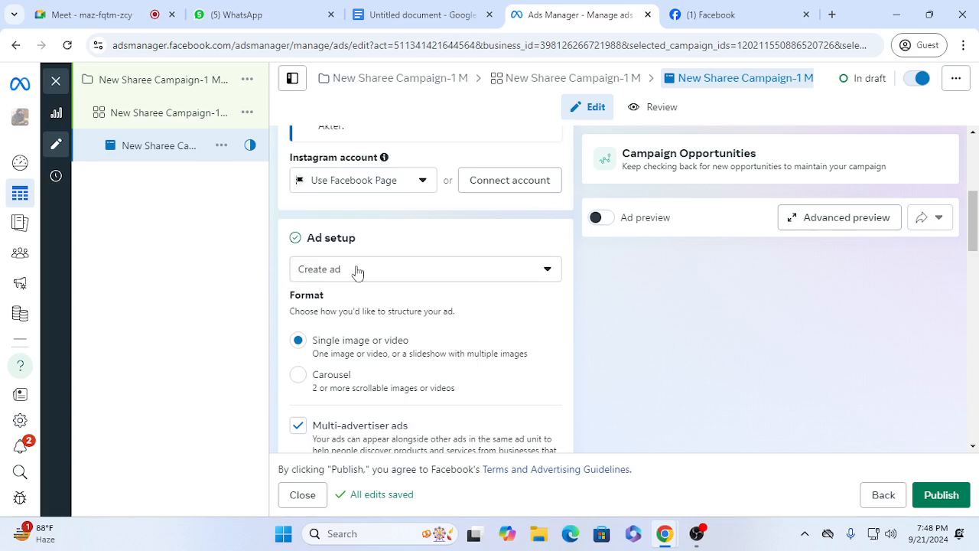
click(396, 274)
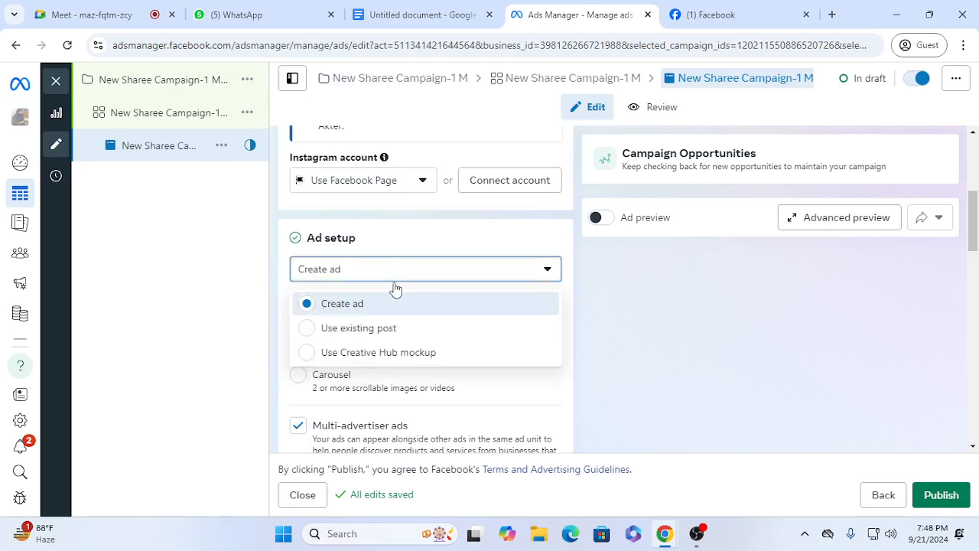
click(390, 335)
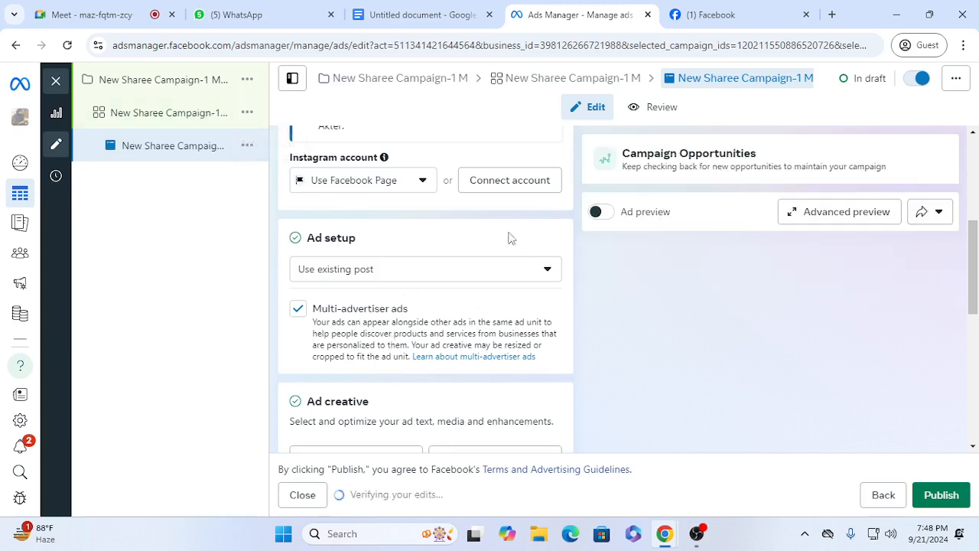
Step: Review the campaign's special ad categories, buying type, objective, Advantage campaign budget and A/B test settings
click(149, 83)
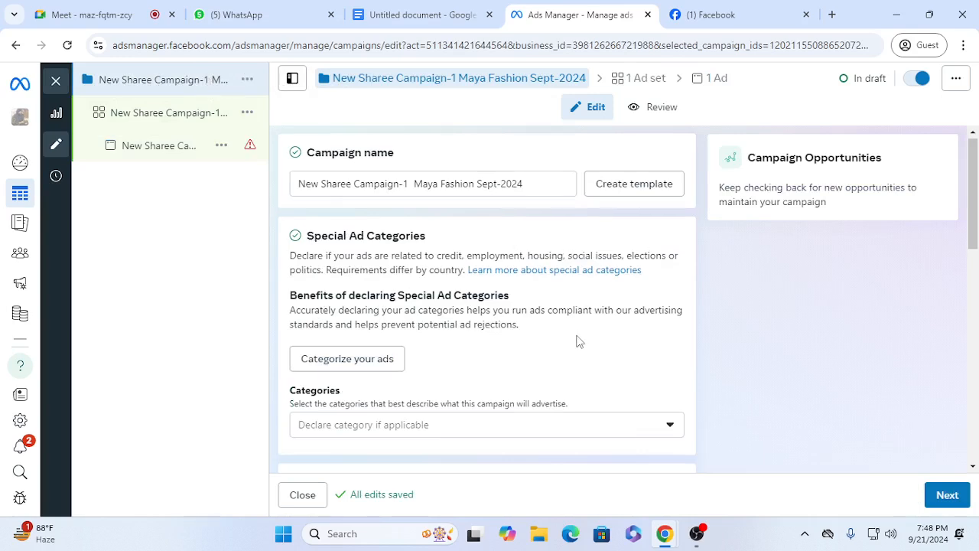
scroll(578, 340, down, 2)
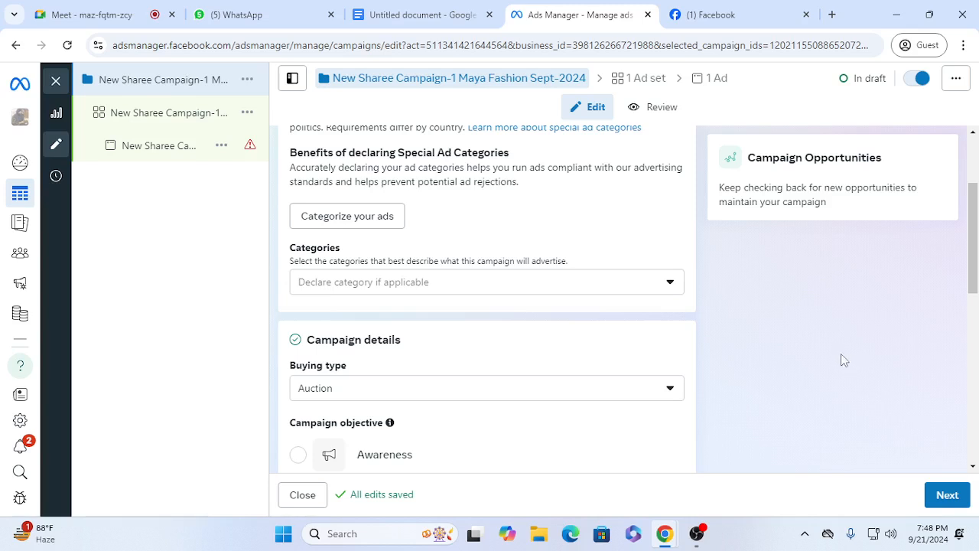
click(652, 286)
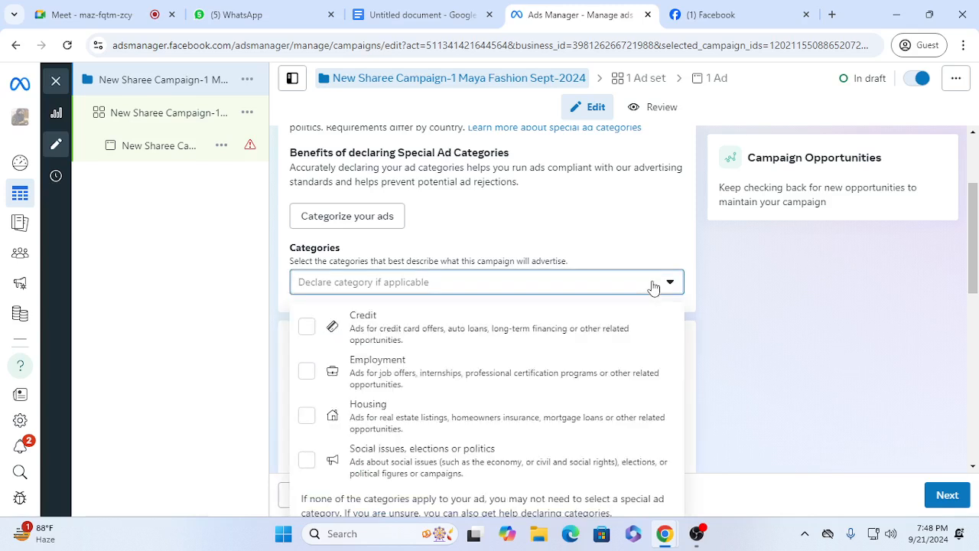
click(746, 392)
scroll(693, 350, down, 3)
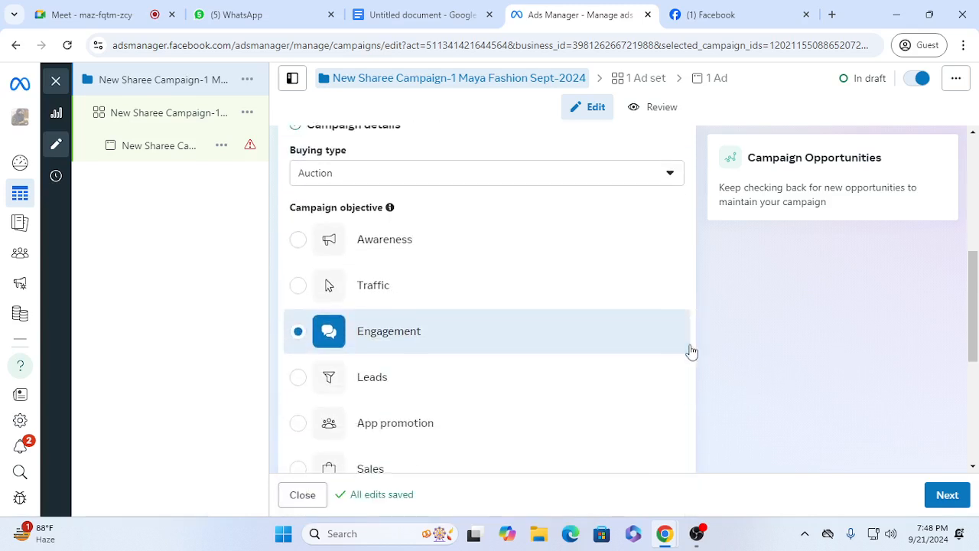
scroll(691, 350, up, 2)
scroll(398, 472, down, 3)
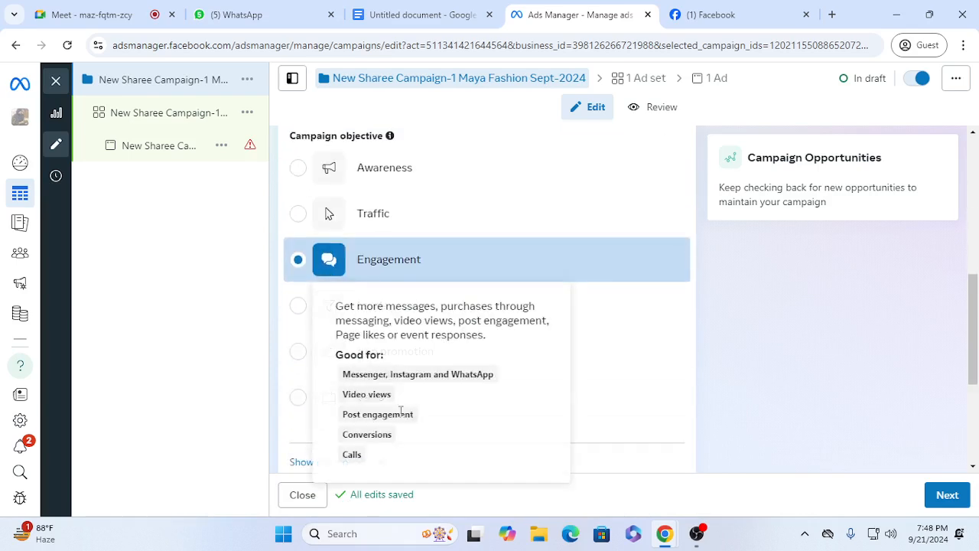
scroll(673, 375, down, 3)
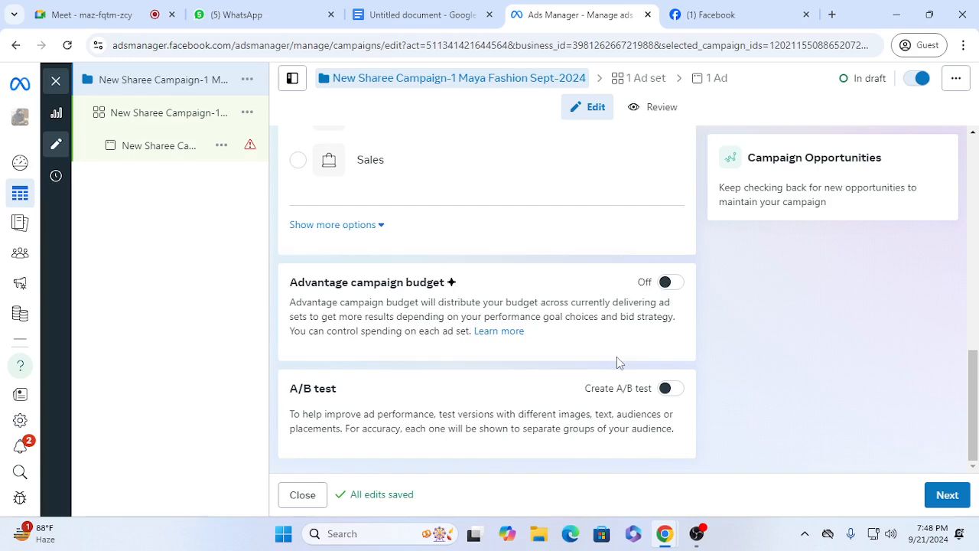
Step: Open the ad set and examine the available conversion locations, keeping Messaging apps selected
click(173, 119)
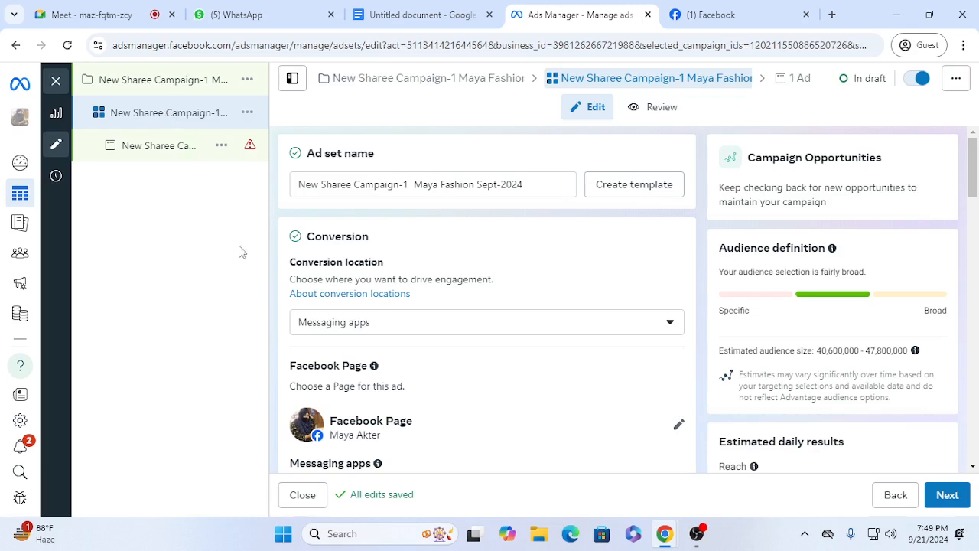
click(156, 82)
scroll(659, 227, down, 2)
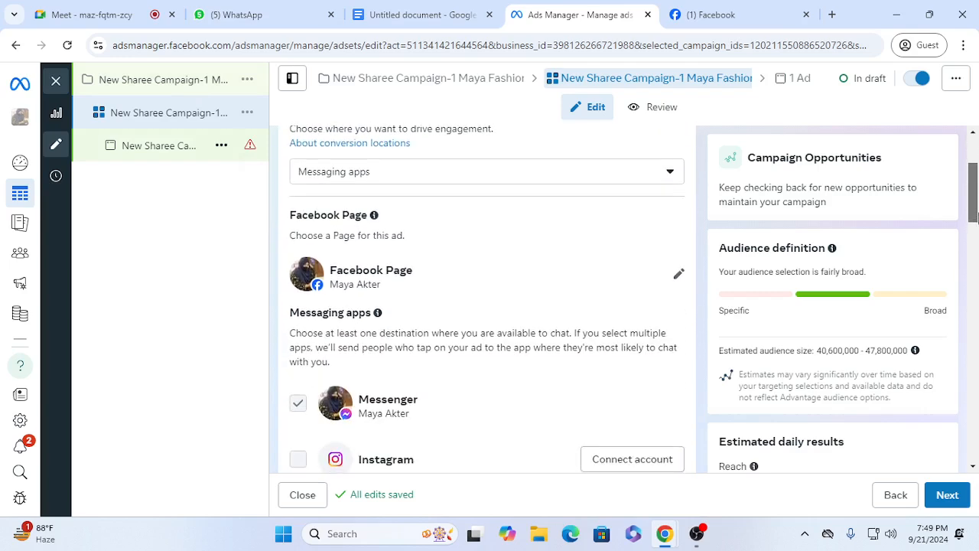
scroll(368, 306, up, 2)
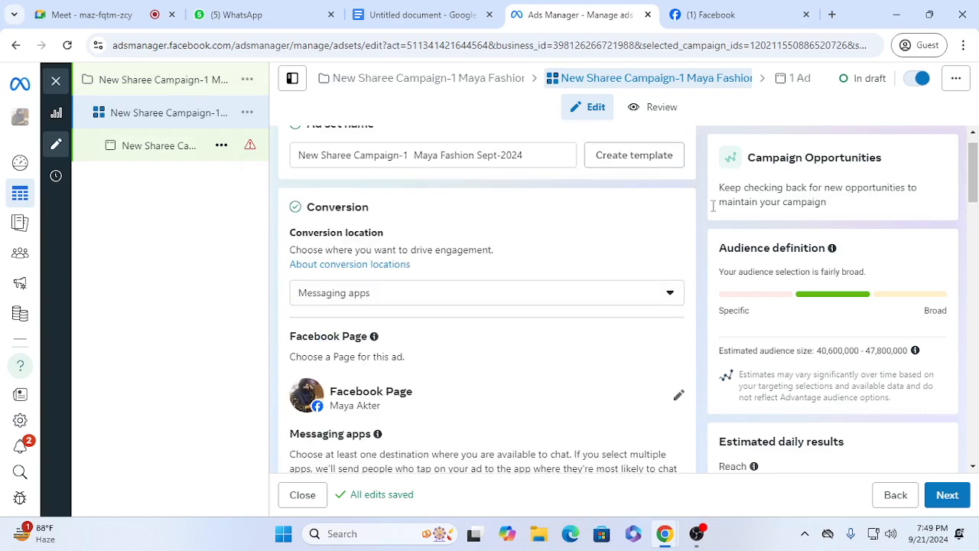
click(500, 301)
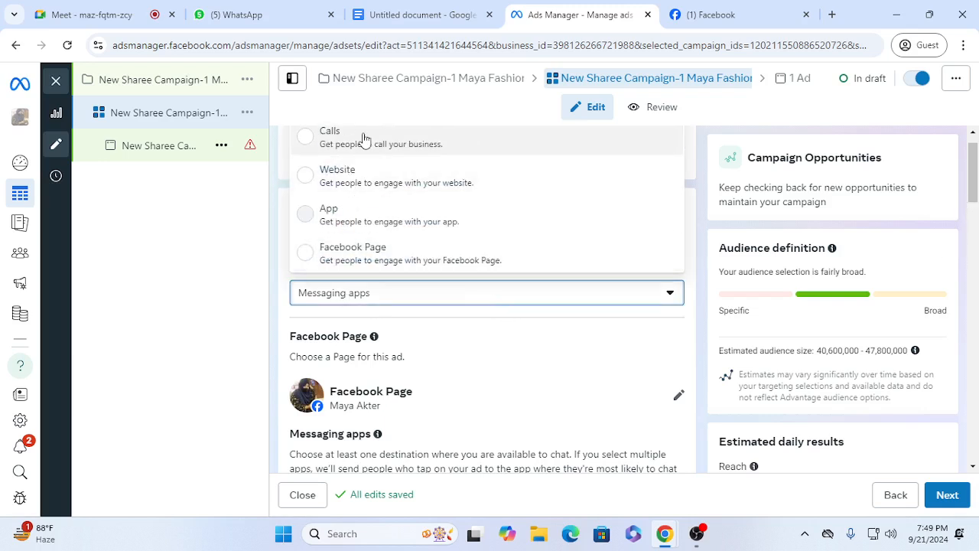
click(356, 300)
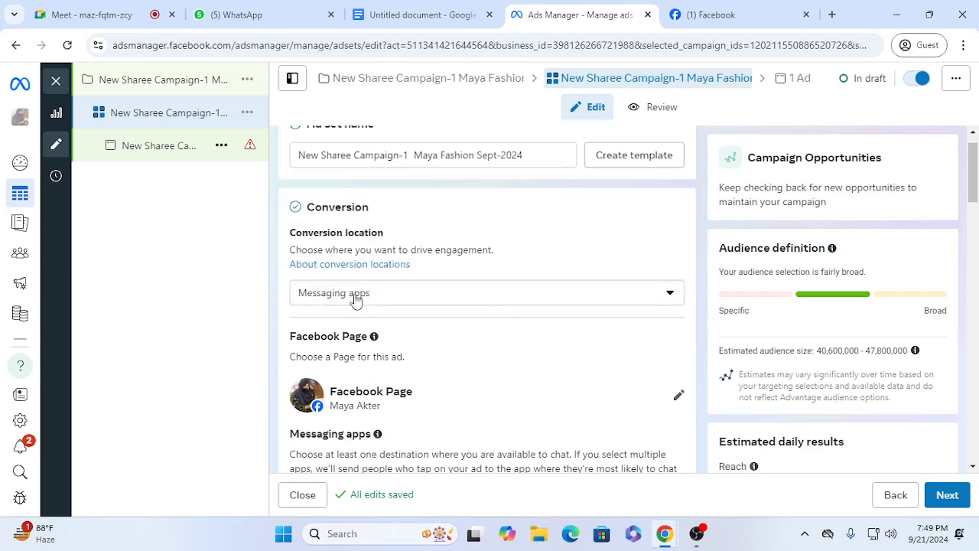
Step: Check which Facebook Pages are available for connecting an Instagram account as a messaging destination, without connecting one
drag(973, 197, 975, 237)
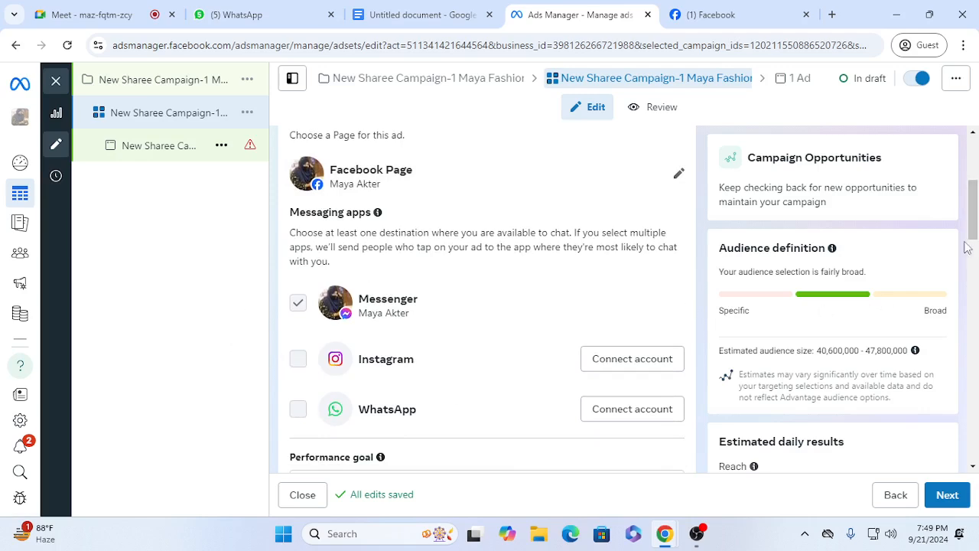
click(619, 361)
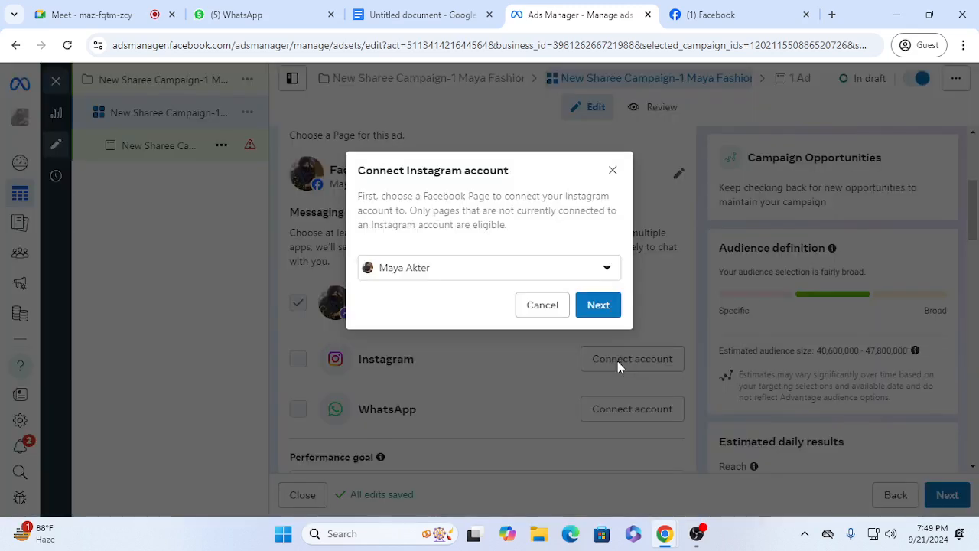
click(425, 267)
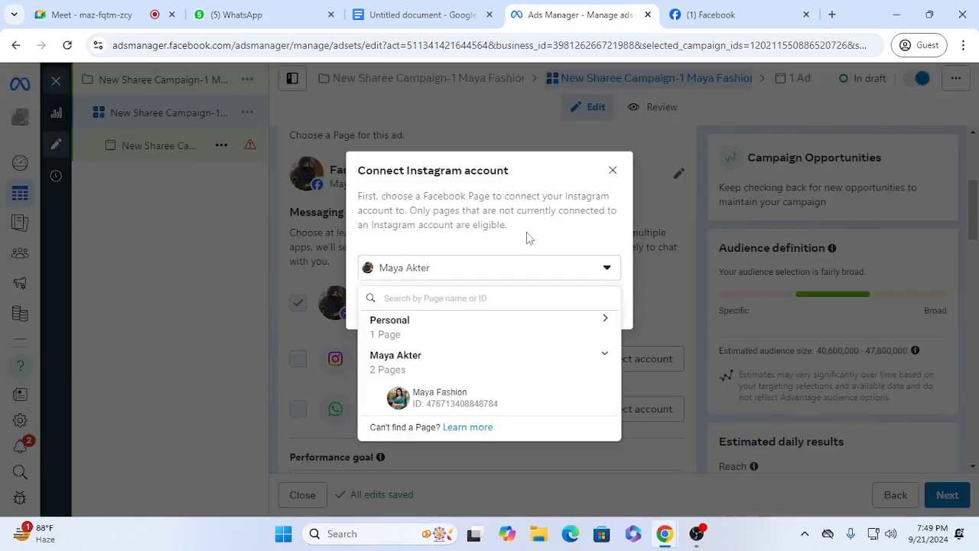
click(535, 175)
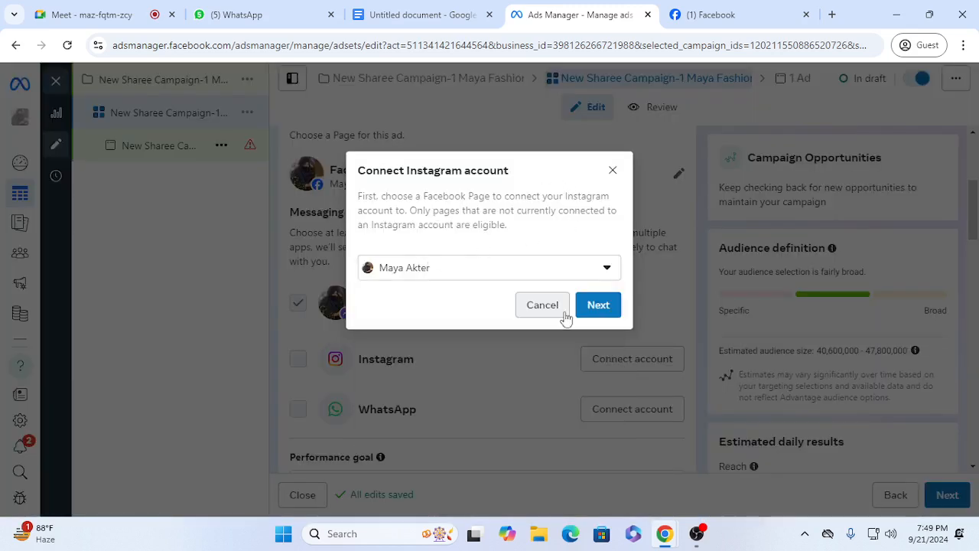
click(613, 171)
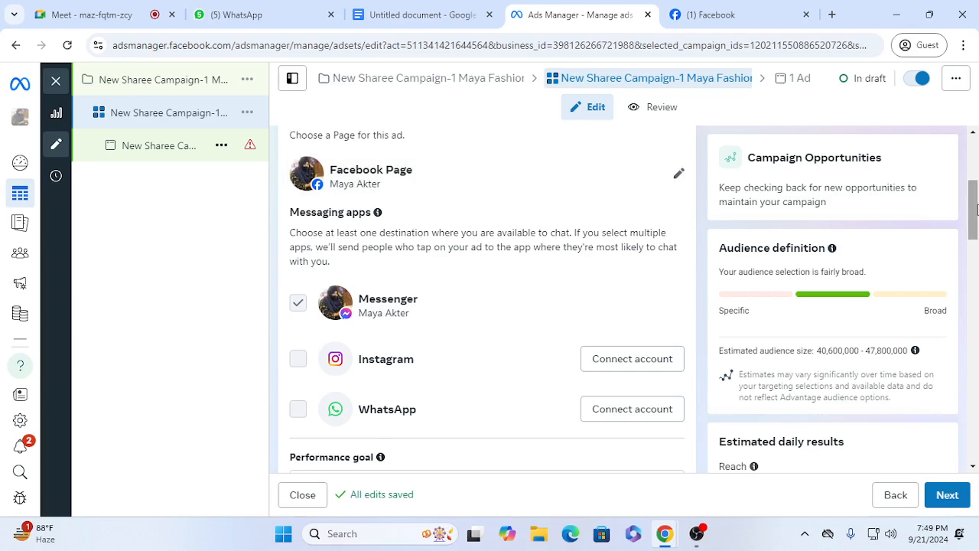
Step: Examine the ad set's performance goal choices and optional bid control, keeping Maximize number of conversations selected
drag(976, 208, 976, 267)
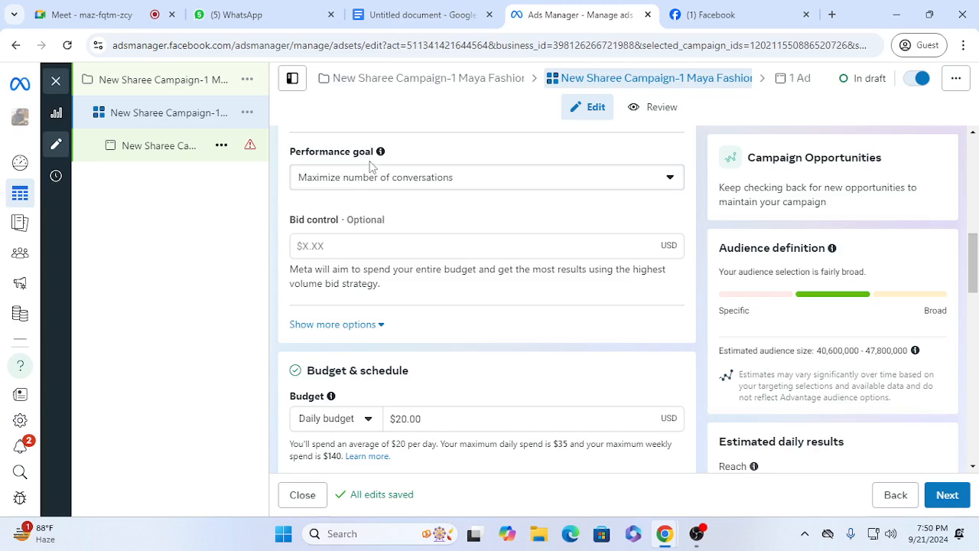
click(382, 183)
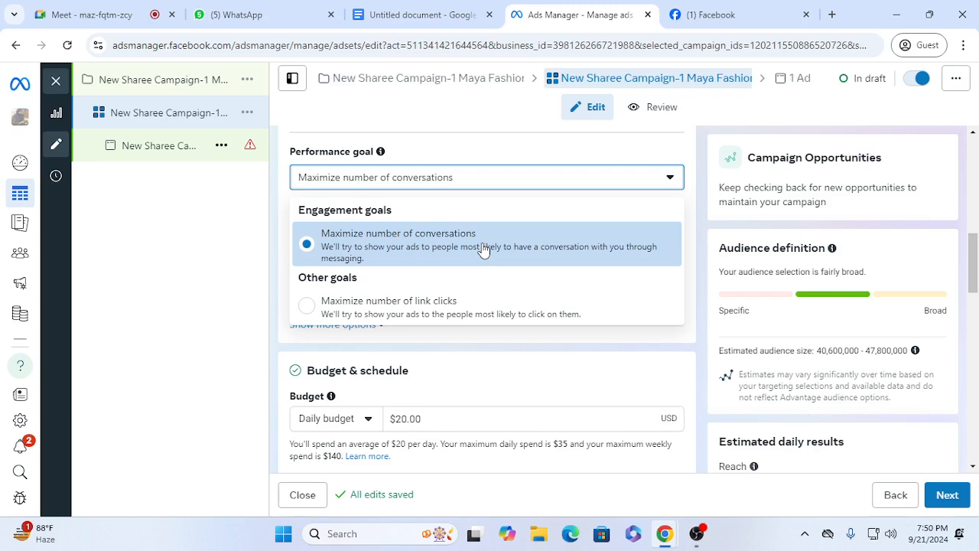
click(430, 124)
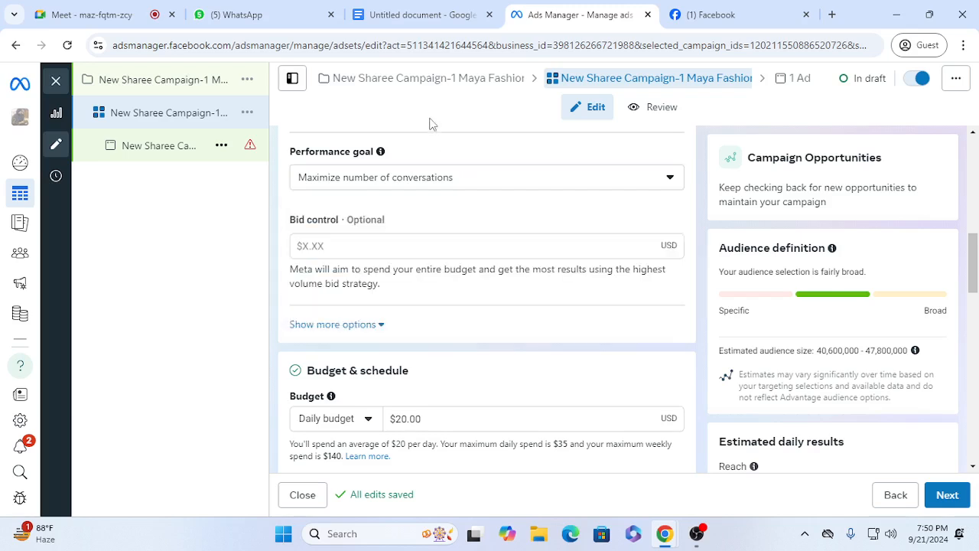
click(437, 249)
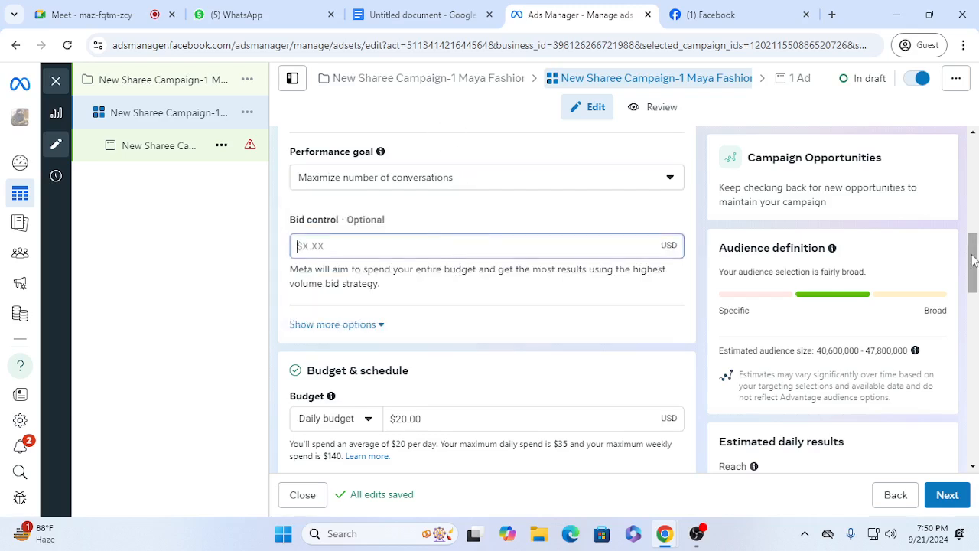
Step: Switch the ad set from a daily to a lifetime budget and set the amount to $100.00
drag(974, 260, 973, 274)
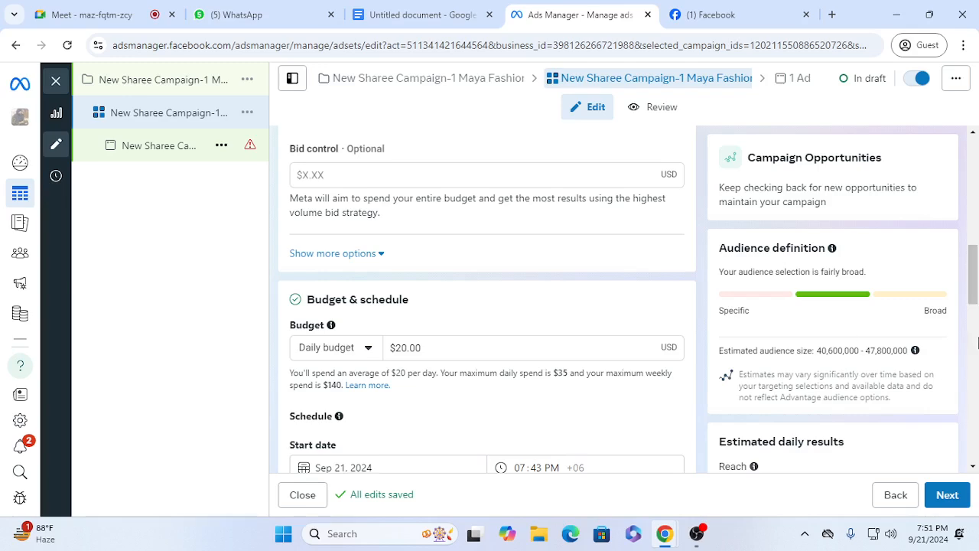
click(367, 350)
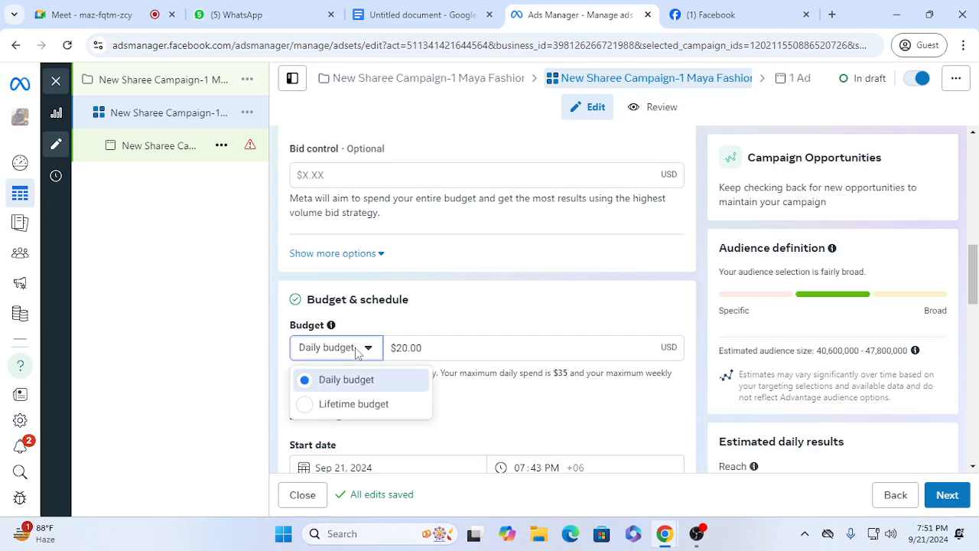
click(351, 405)
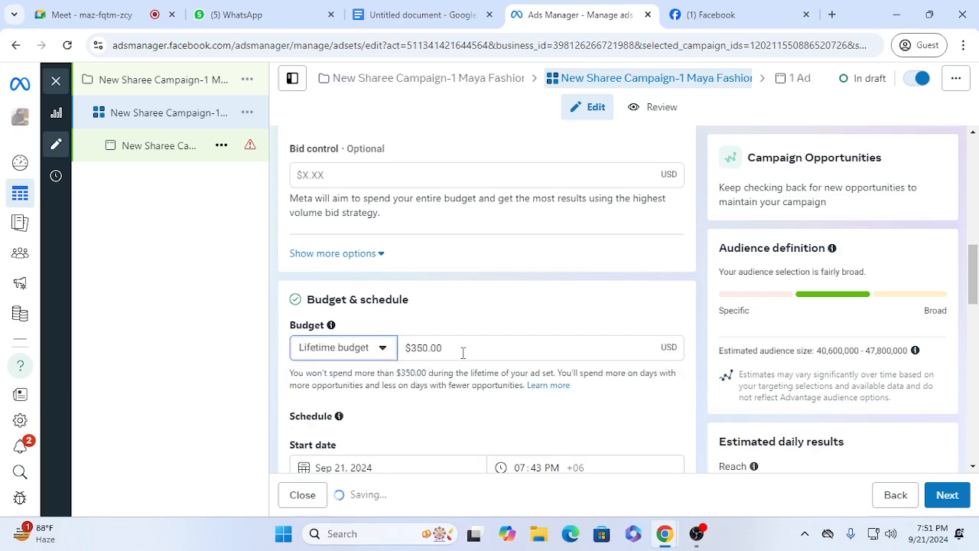
drag(463, 349, 365, 347)
text(100)
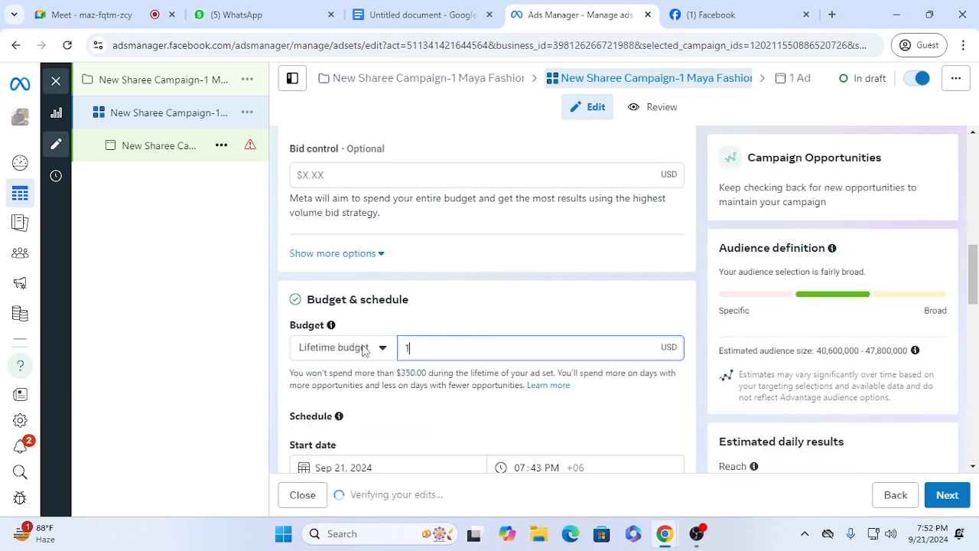
click(168, 365)
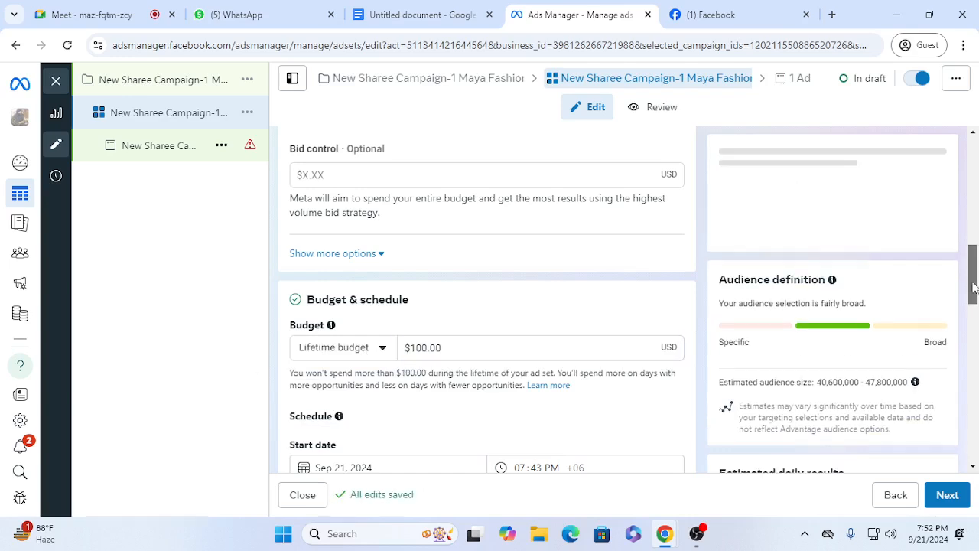
Step: Schedule the ad set to end on Oct 21, 2024, and reset its start date to today, Sep 21, 2024
drag(976, 281, 975, 339)
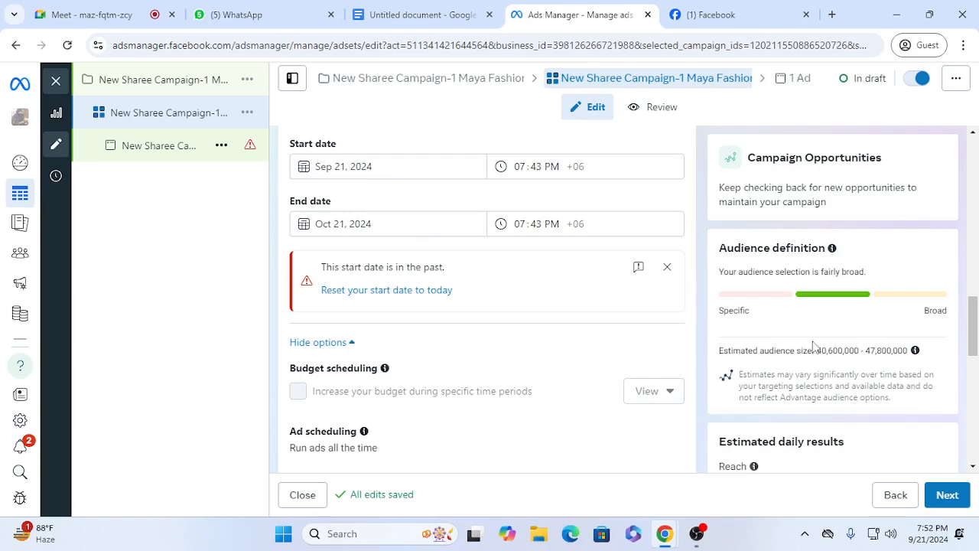
click(378, 167)
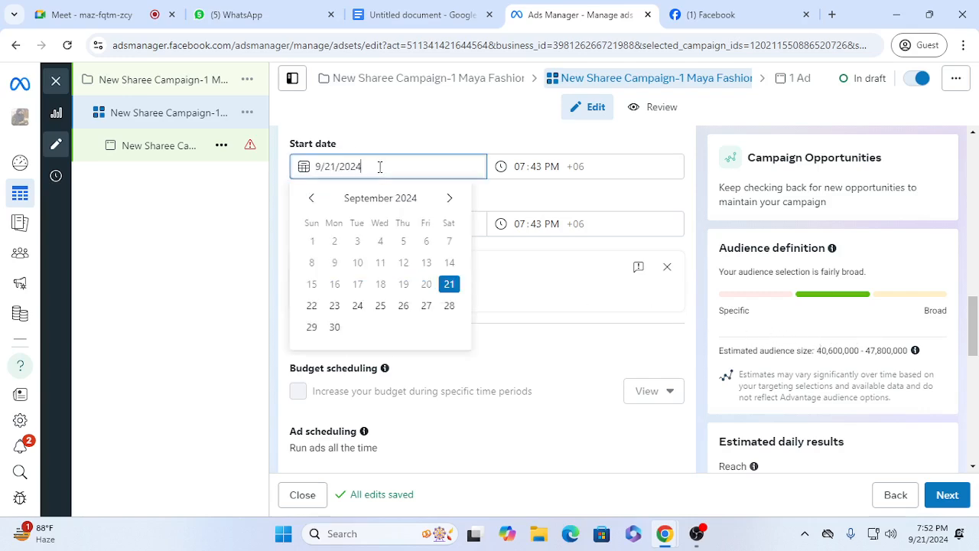
click(449, 284)
click(393, 223)
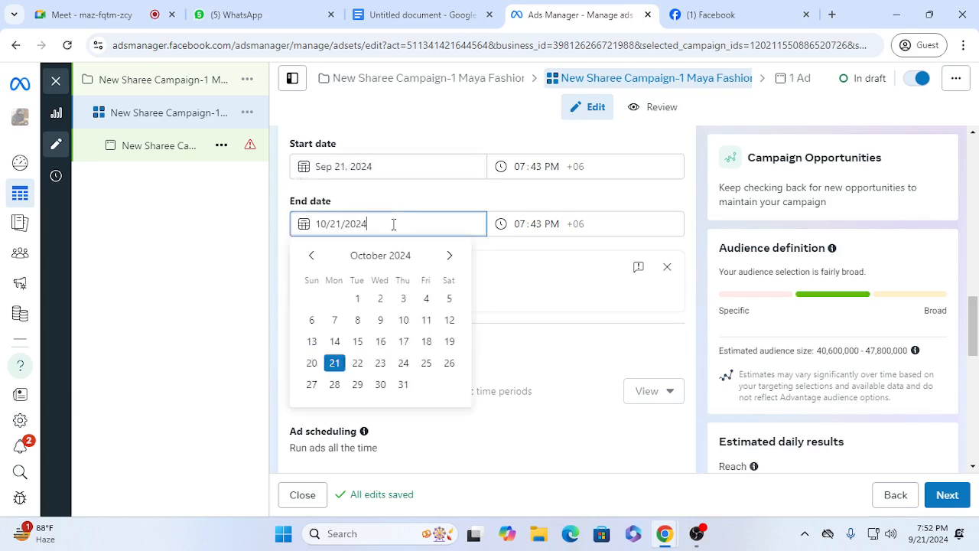
click(356, 362)
click(378, 227)
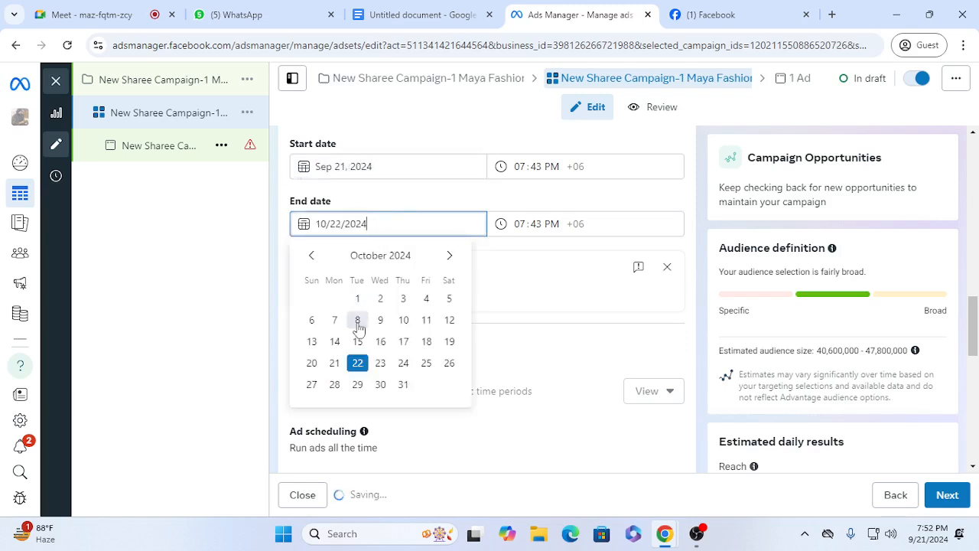
click(334, 363)
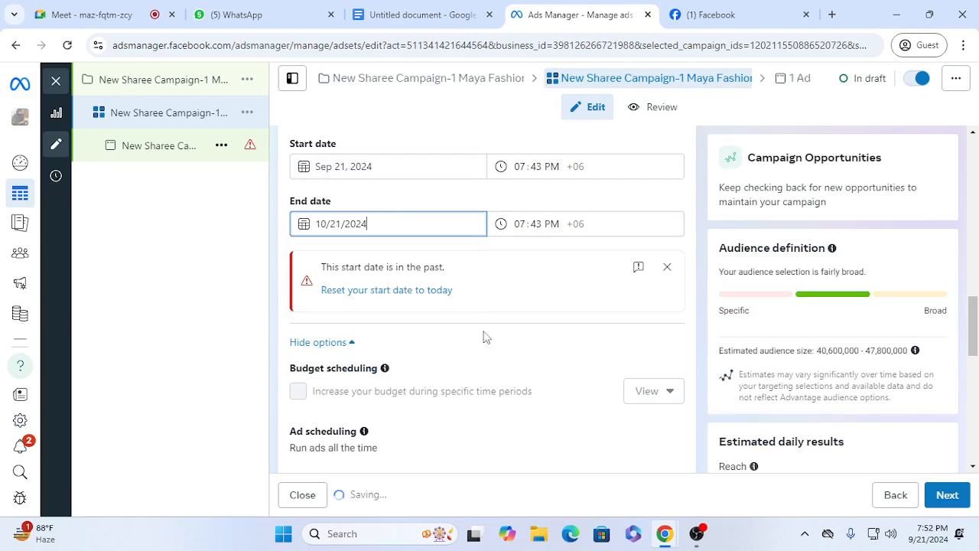
click(369, 297)
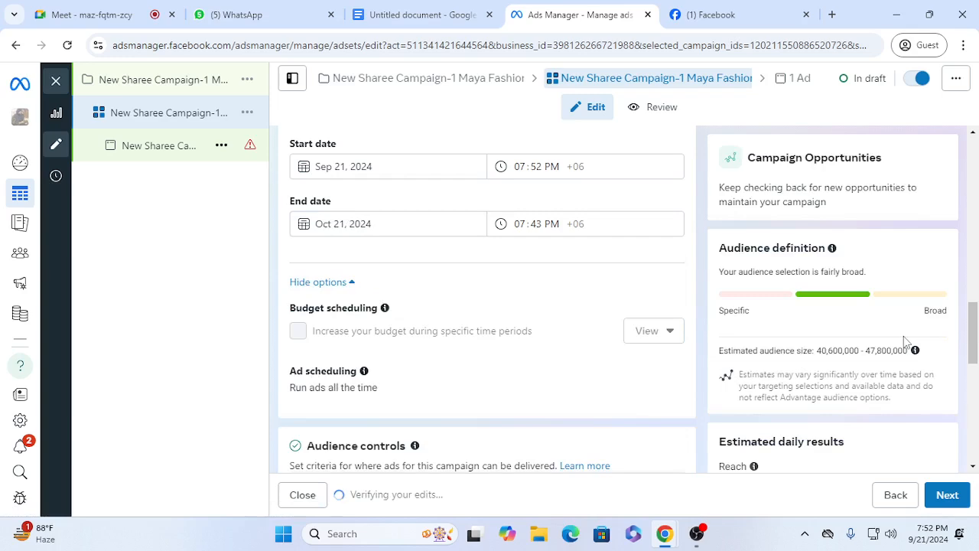
Step: Edit the audience locations, removing Bangladesh as a whole and including the city of Dhaka, Dhaka Division
drag(970, 308, 976, 403)
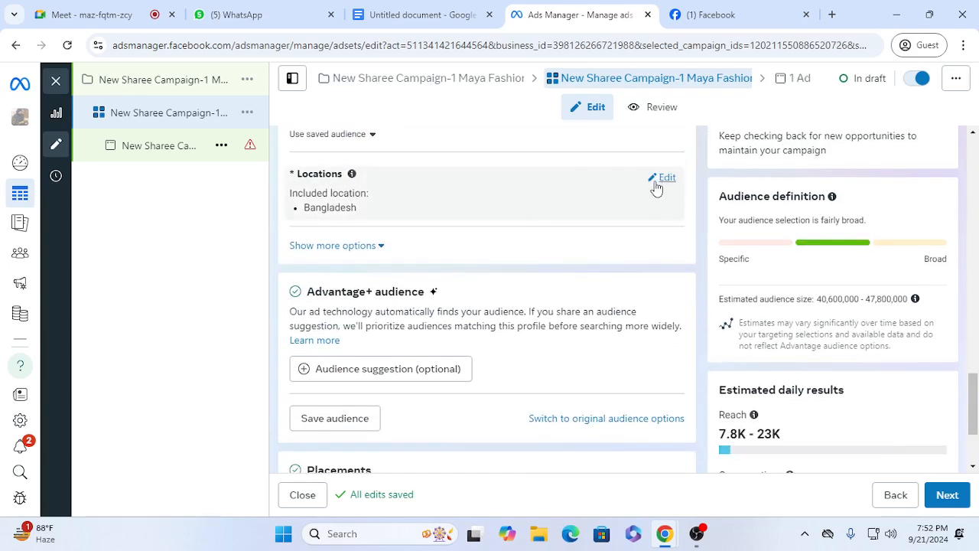
click(664, 178)
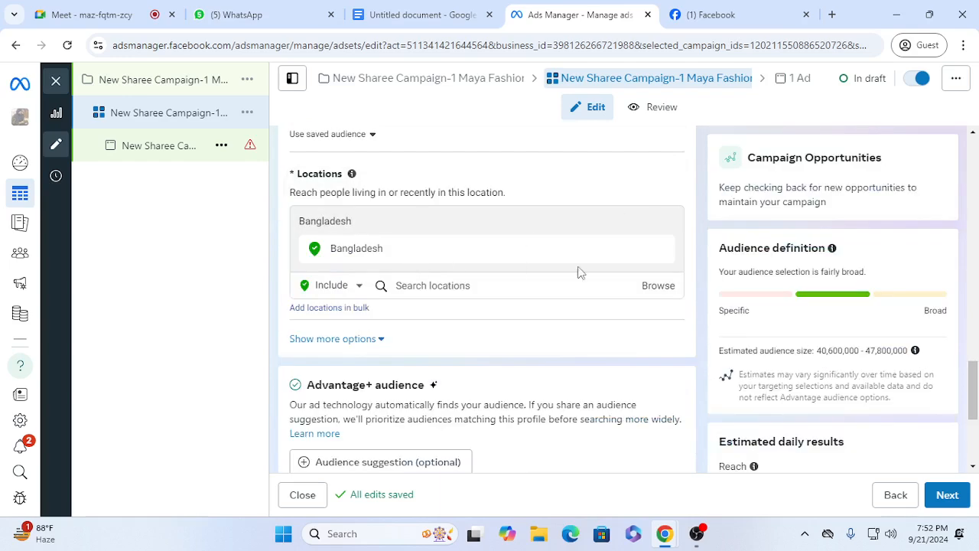
click(662, 249)
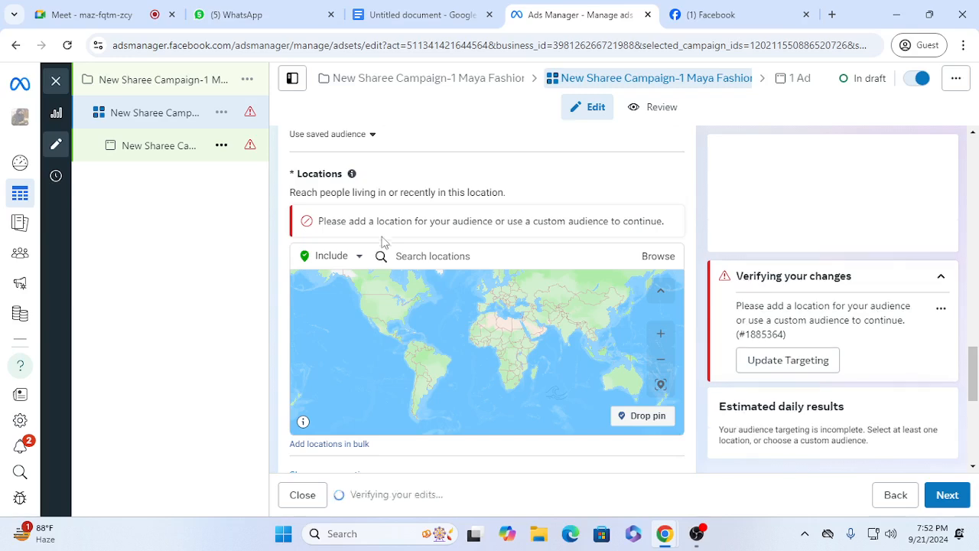
click(417, 257)
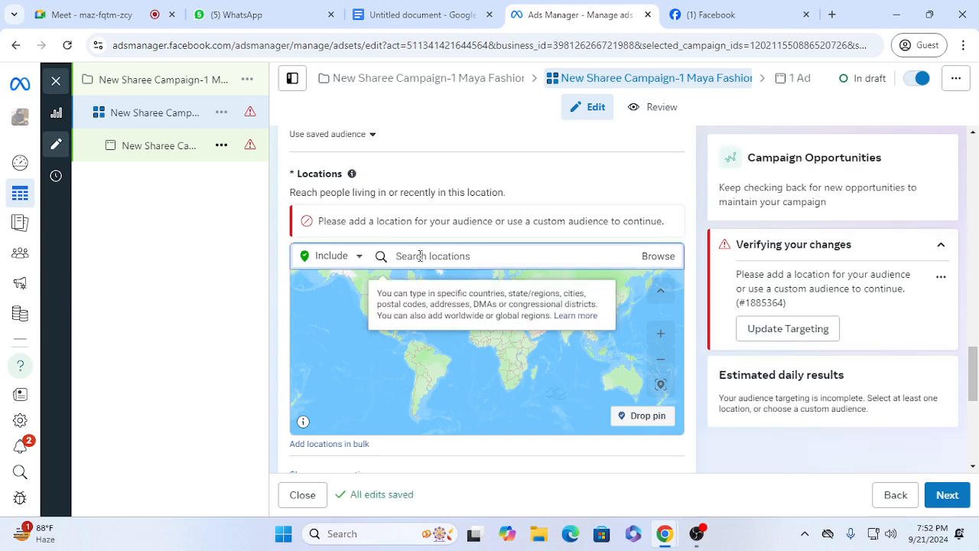
text(dhaka)
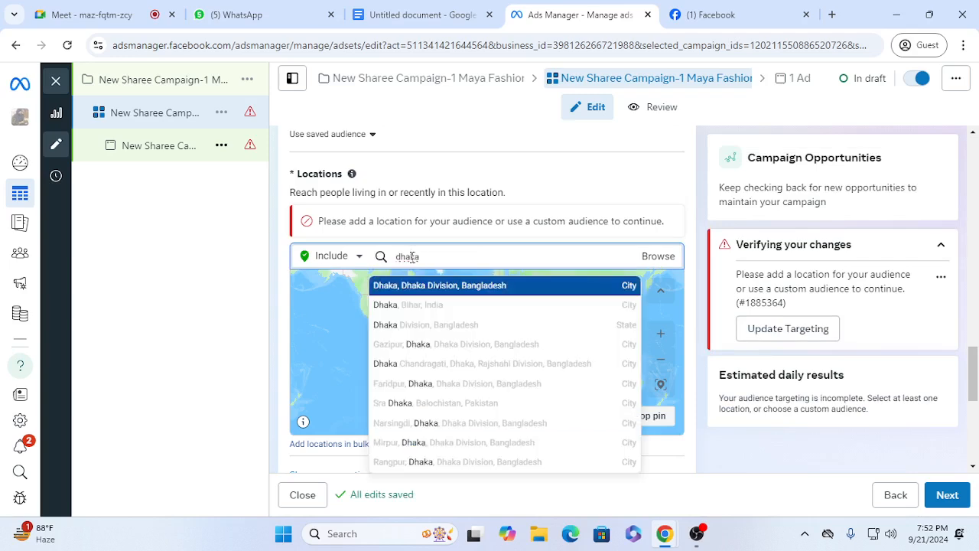
click(426, 286)
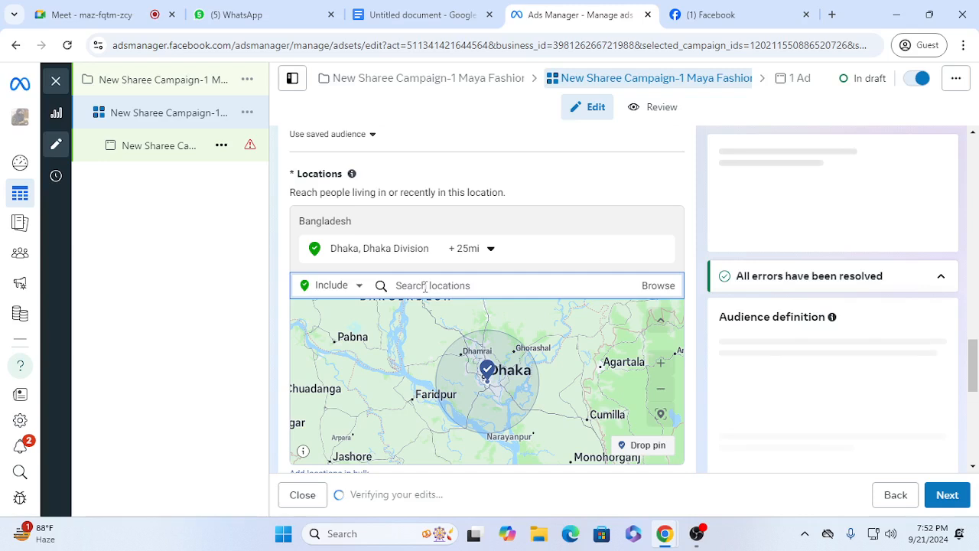
Step: Add Chittagong Division and the Bangladeshi cities of Khulna and Sylhet to the audience's included locations
text(chitta)
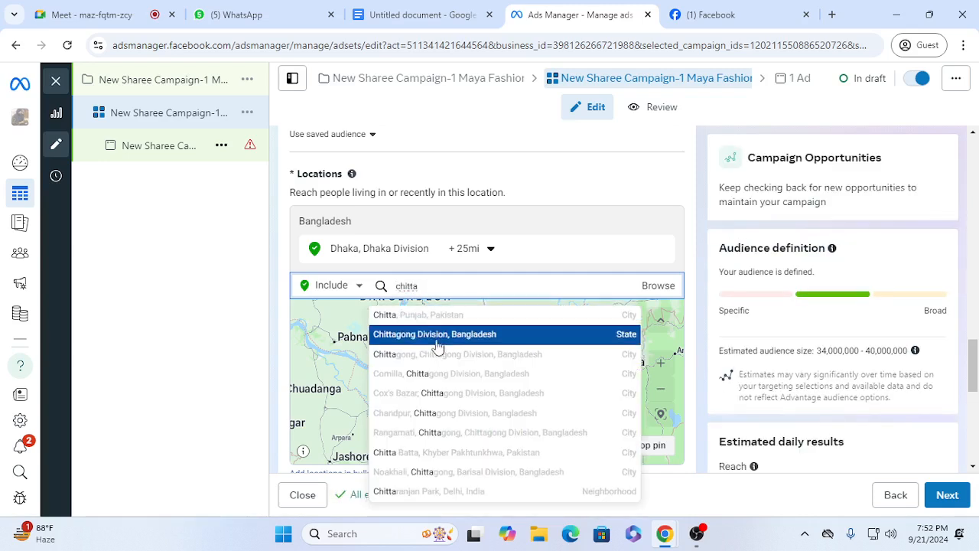
click(438, 337)
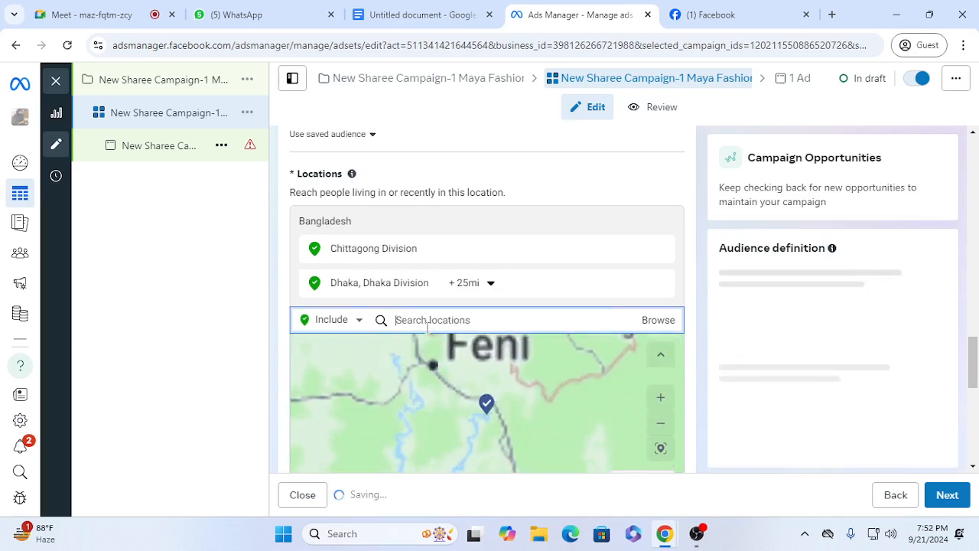
text(khu)
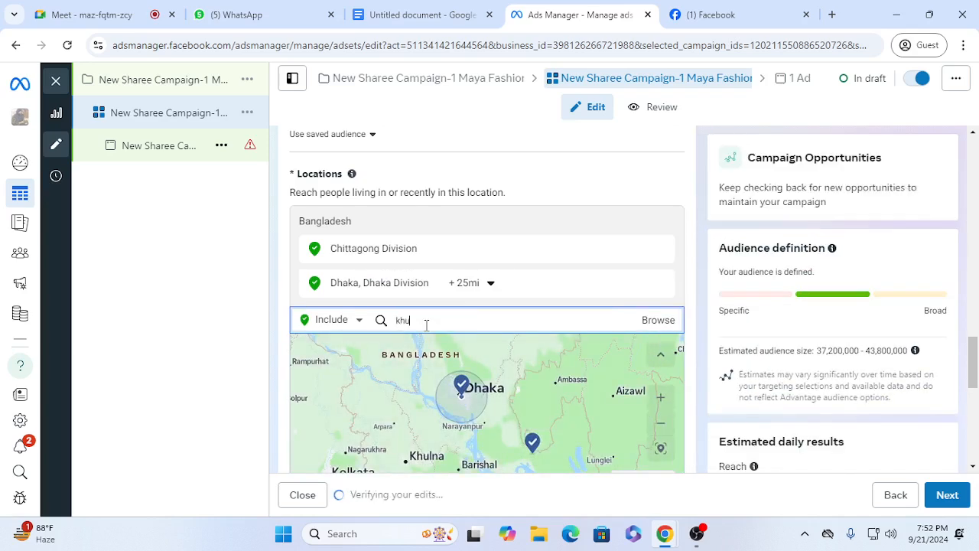
text(lna)
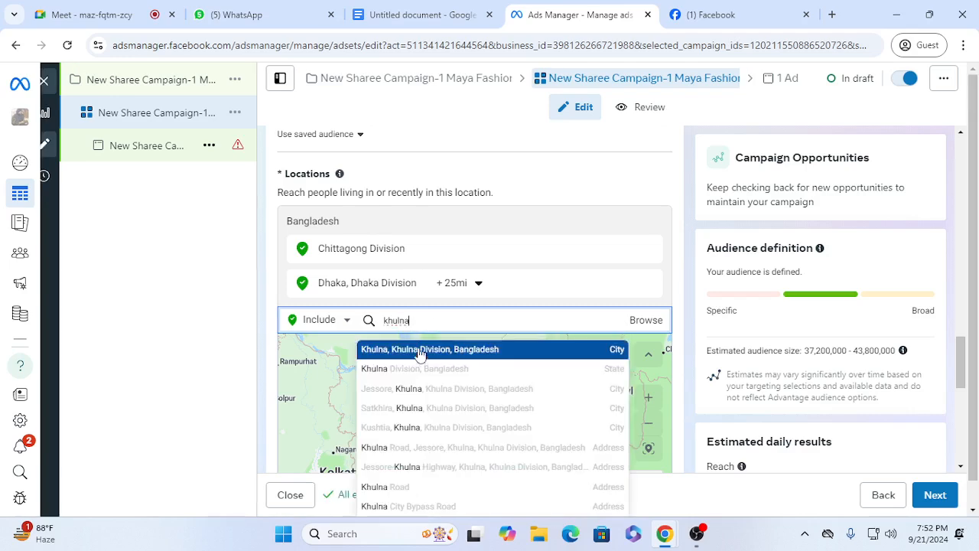
click(419, 349)
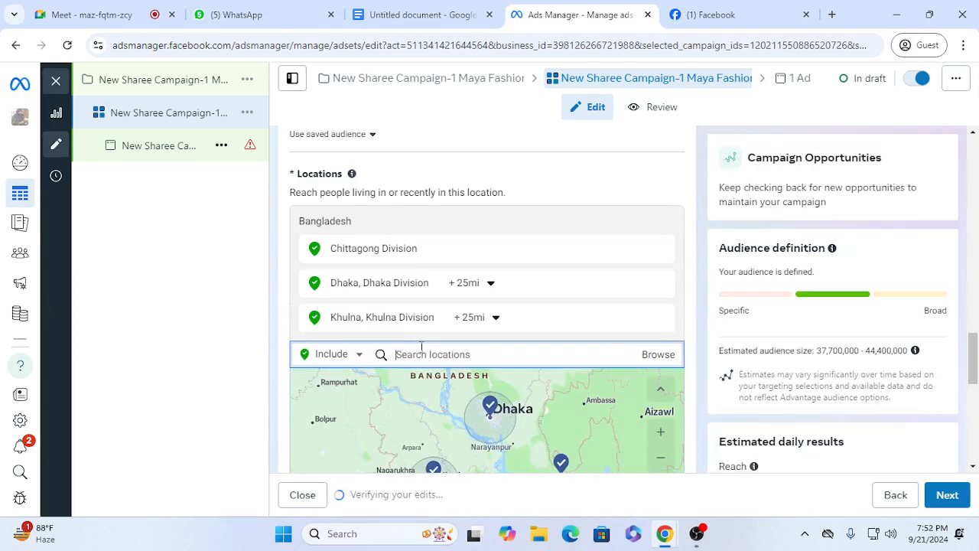
text(sylhe)
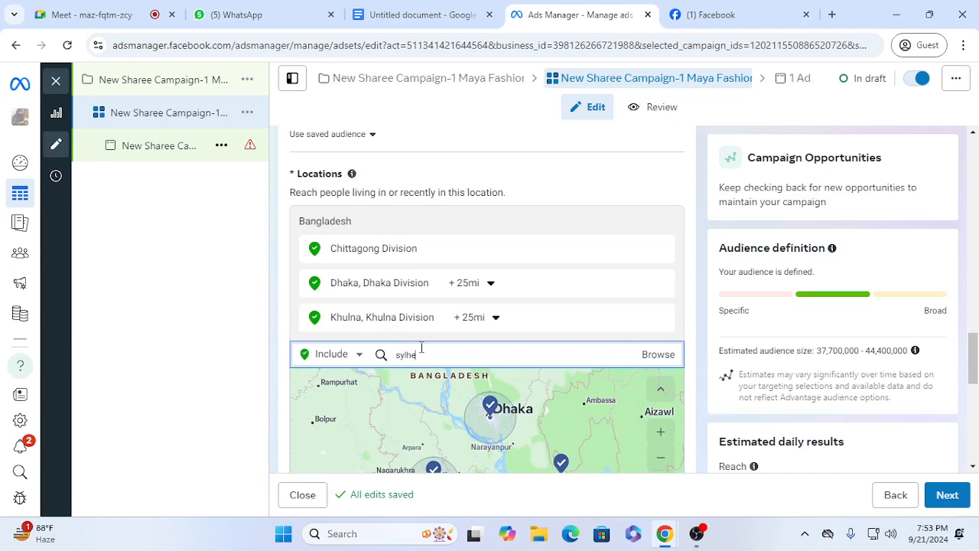
text(t)
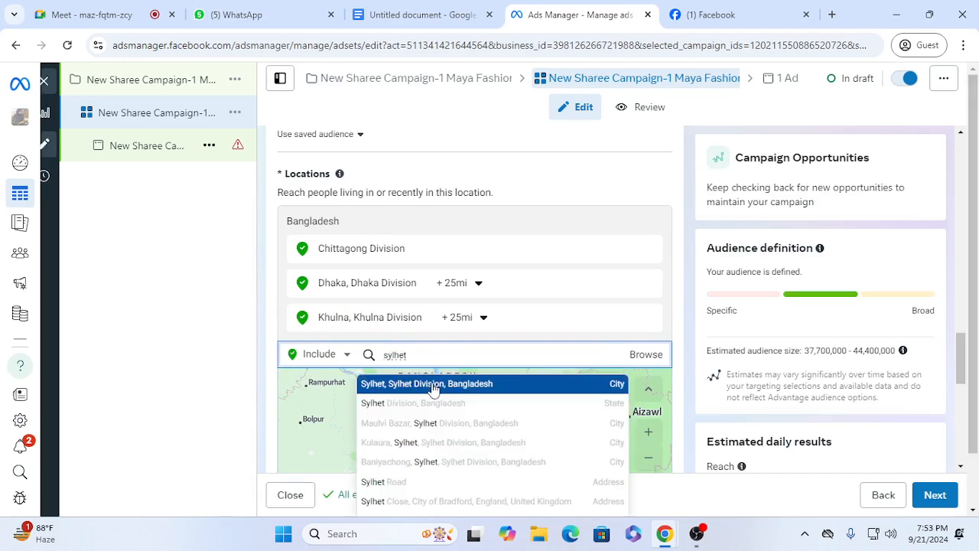
click(432, 382)
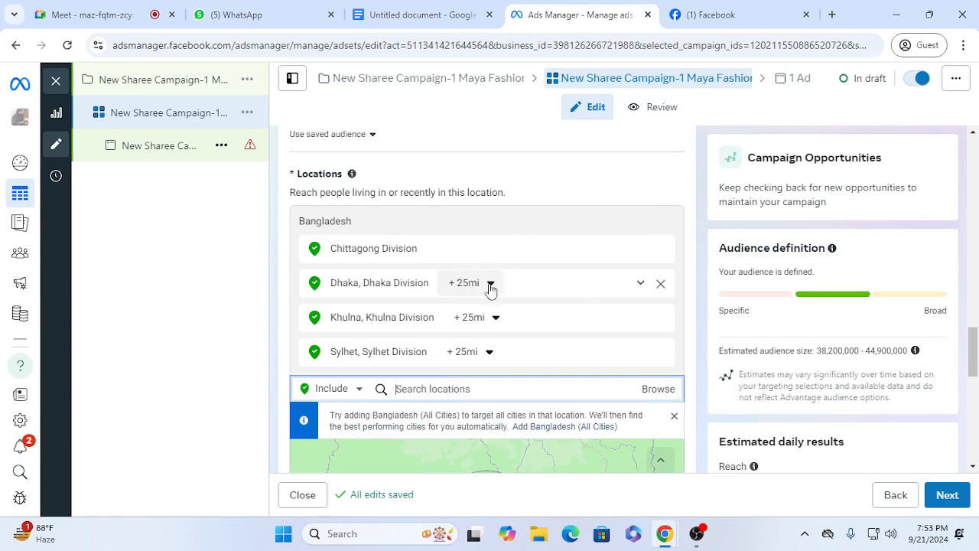
Step: Set the targeting radius to 15 mi around Dhaka and 10 mi around both Khulna and Sylhet
click(490, 285)
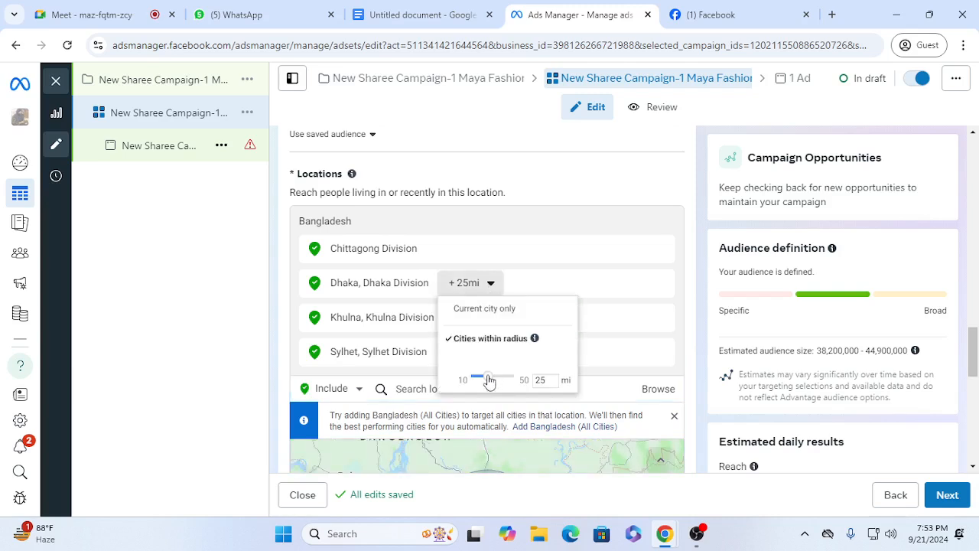
drag(489, 382, 481, 379)
click(519, 289)
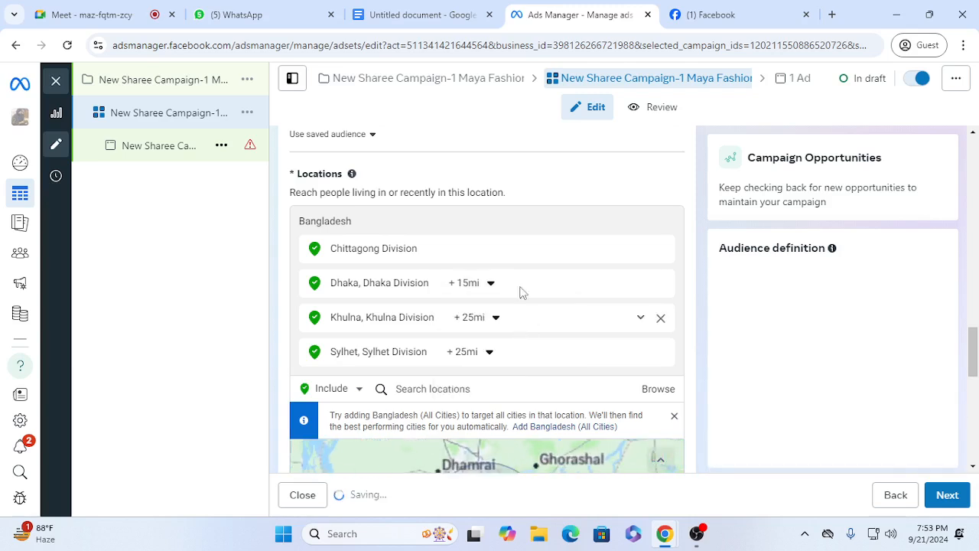
click(495, 323)
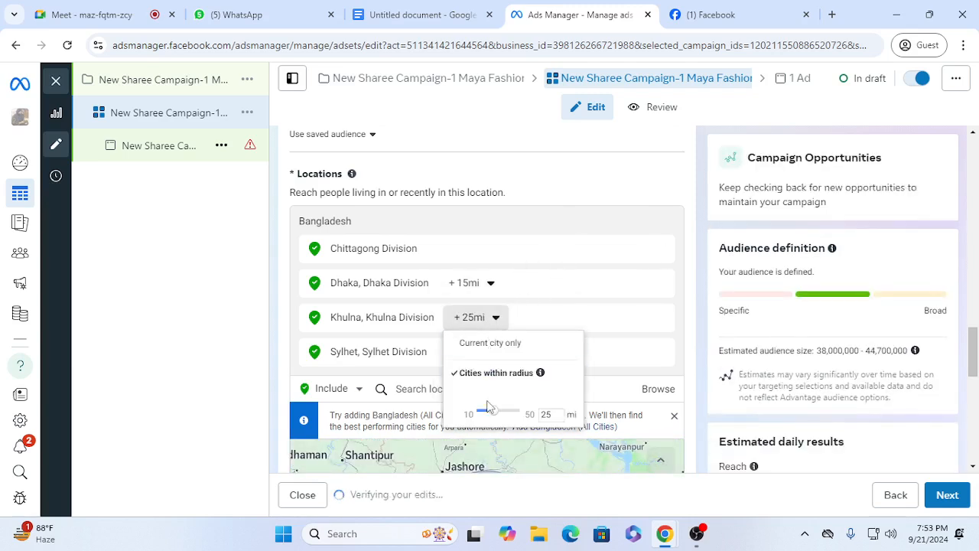
drag(490, 409, 467, 414)
click(574, 318)
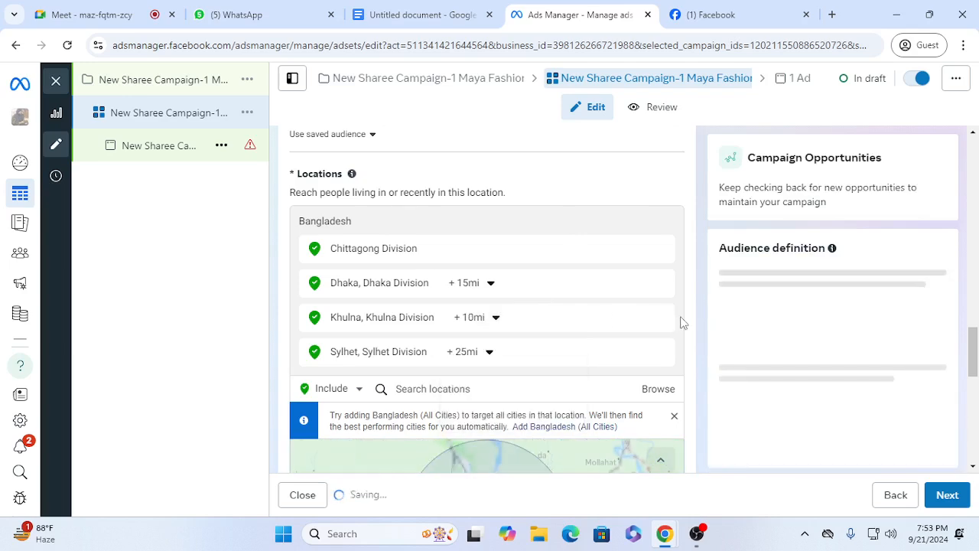
click(490, 353)
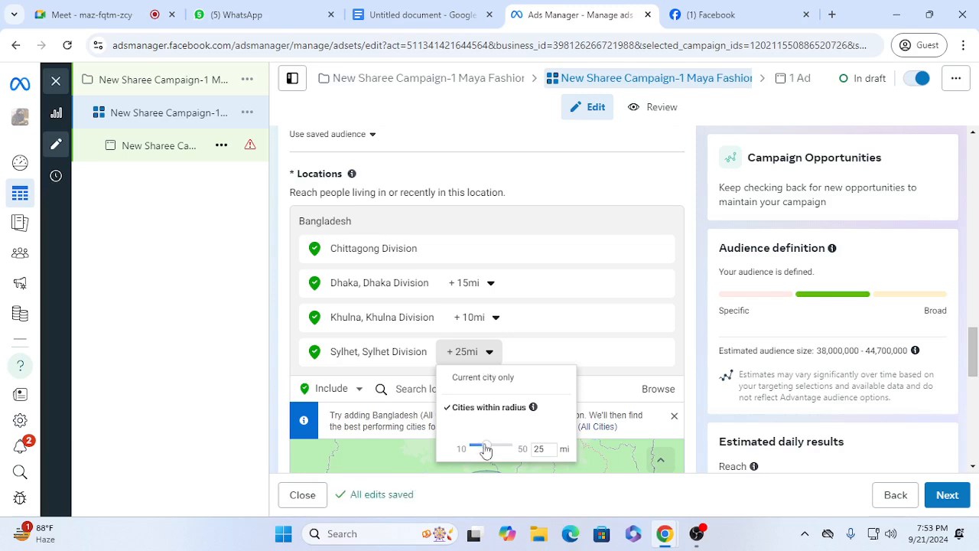
drag(484, 447, 442, 453)
click(688, 349)
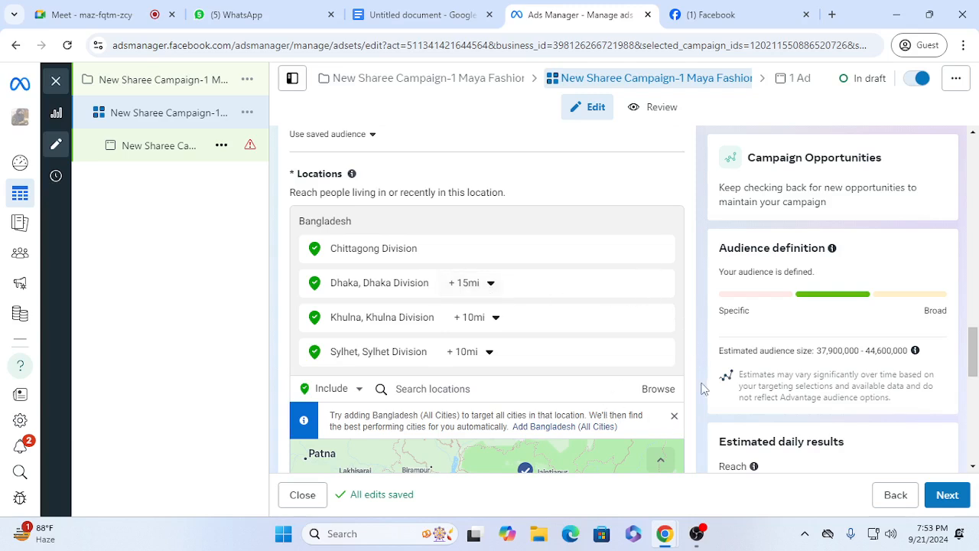
Step: Expand the optional audience suggestion in the Advantage+ audience section and dismiss the lookalike audience tip
scroll(703, 390, down, 2)
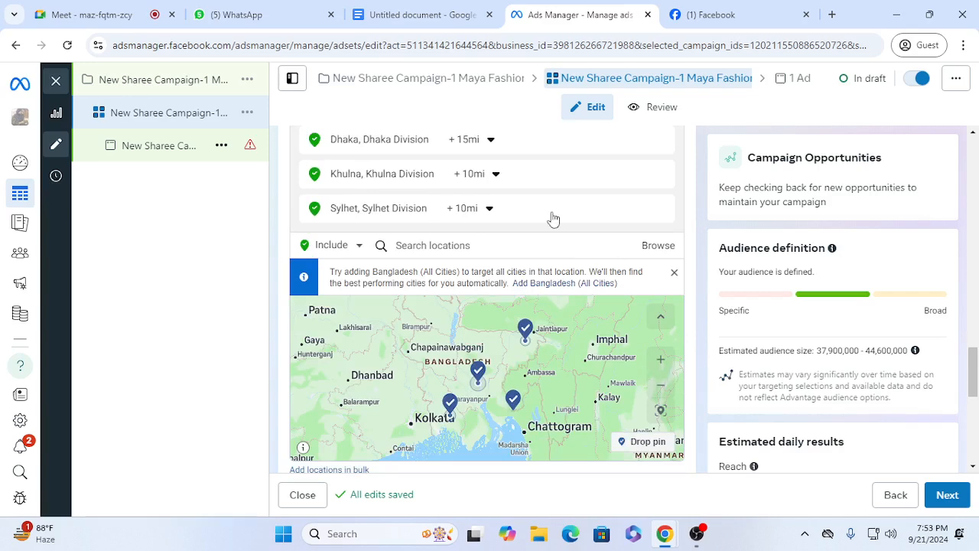
scroll(683, 399, down, 4)
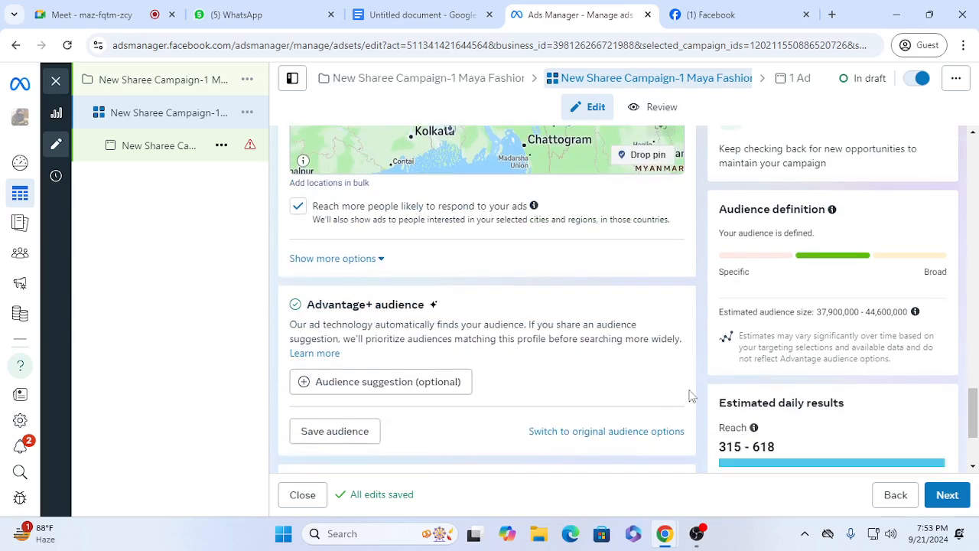
scroll(538, 328, up, 5)
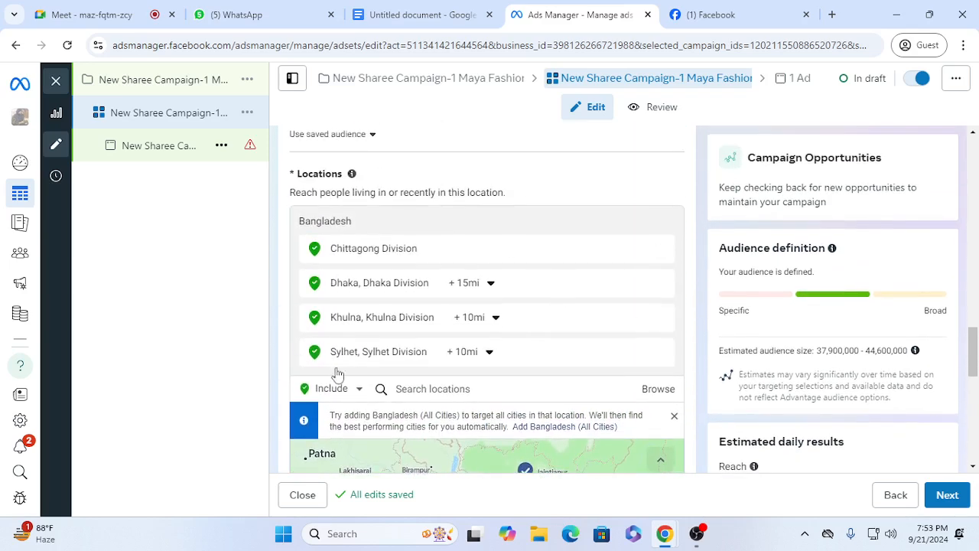
scroll(549, 432, down, 5)
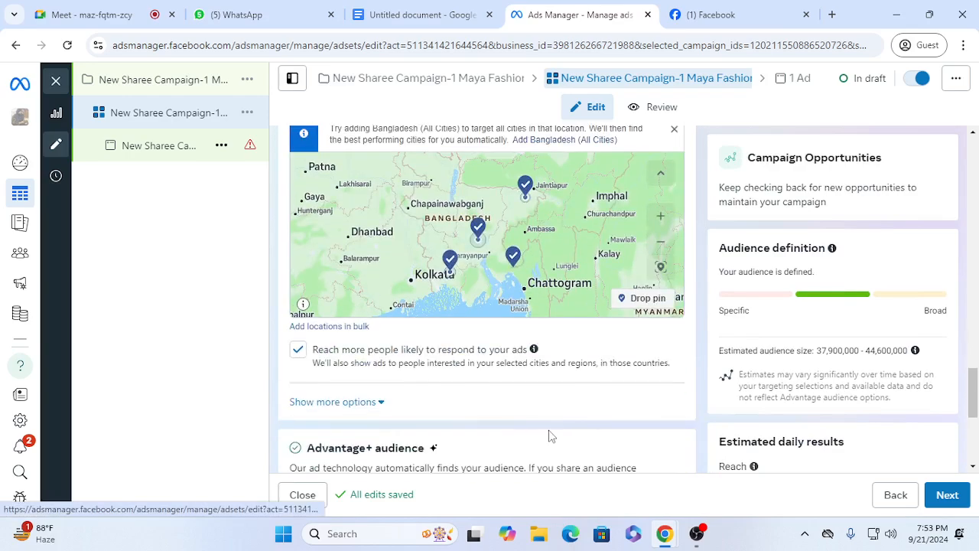
scroll(504, 404, down, 1)
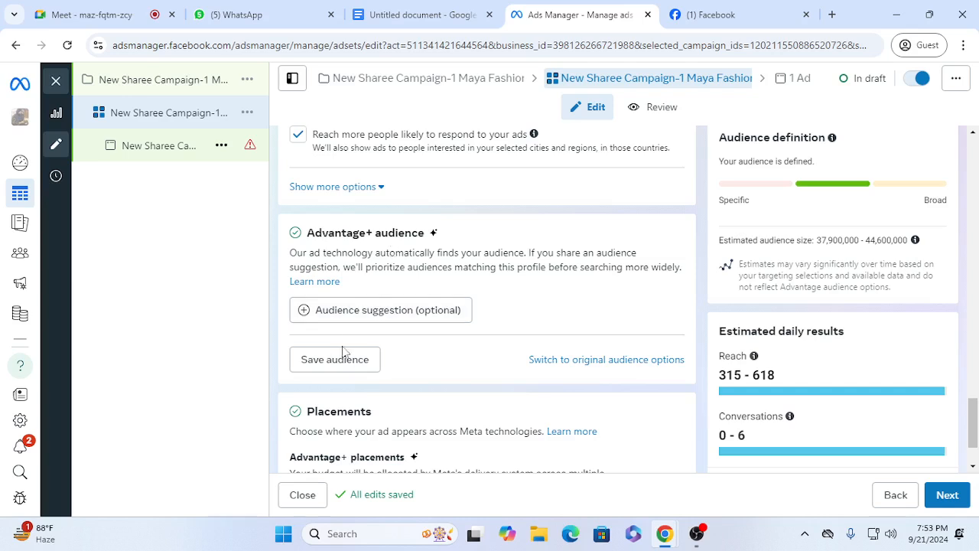
click(313, 310)
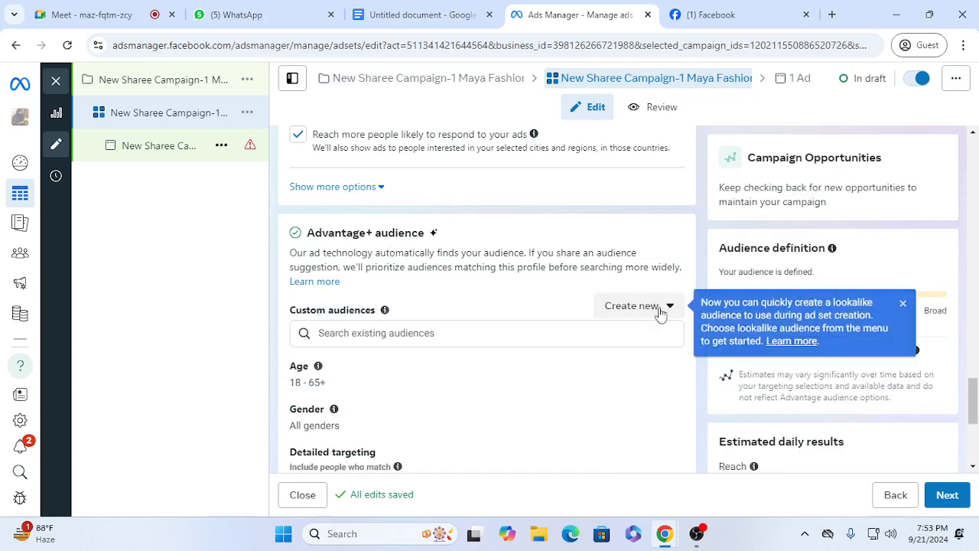
click(904, 305)
scroll(680, 320, down, 1)
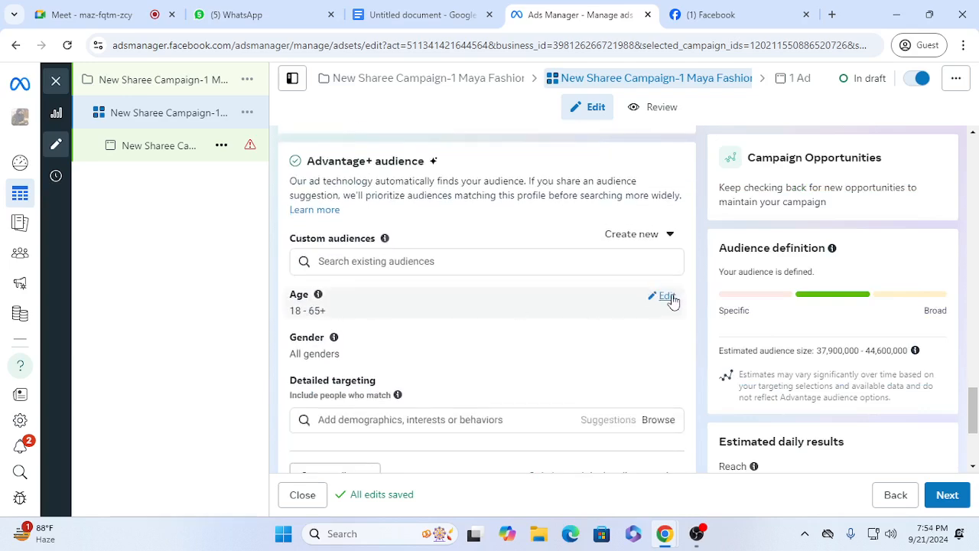
Step: Set the suggested audience's age range to 23–48 and its gender to Women
click(668, 297)
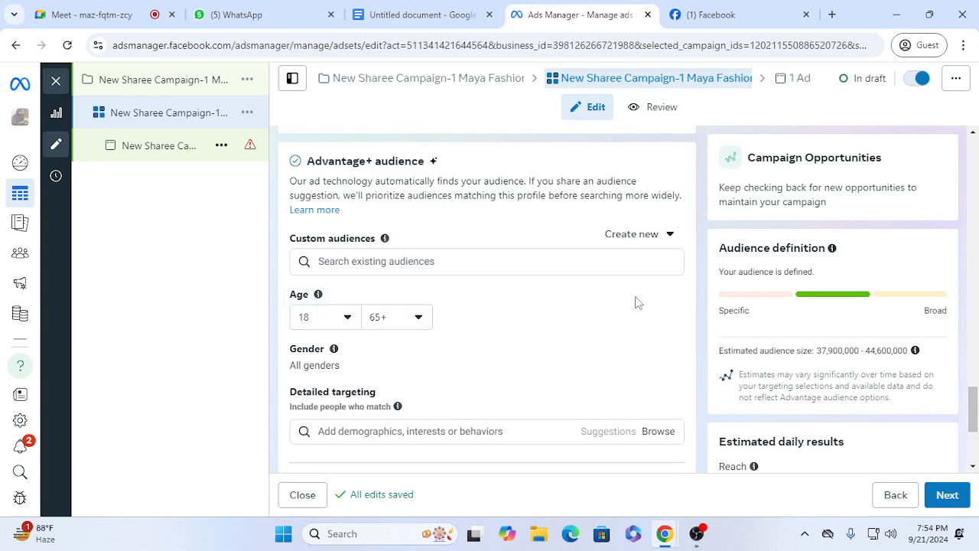
click(348, 319)
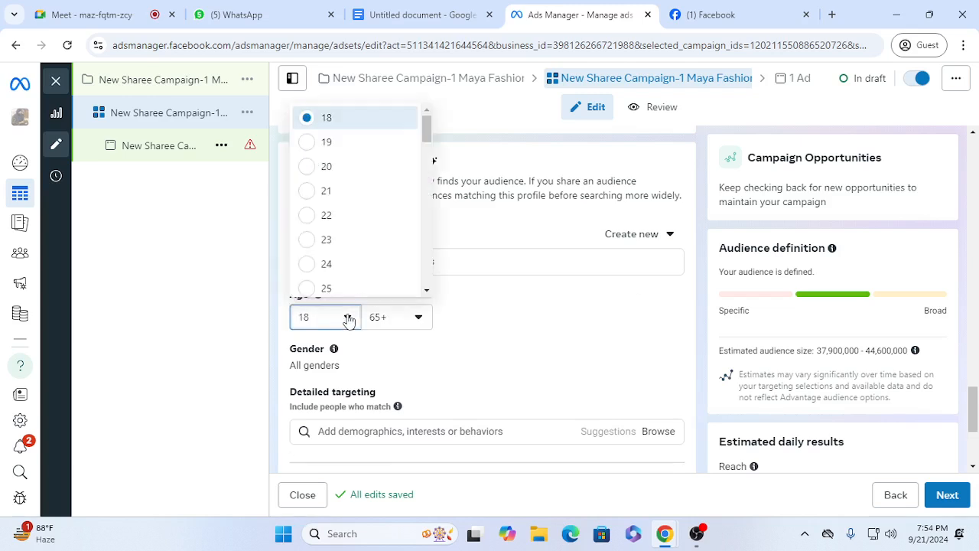
click(341, 241)
click(416, 321)
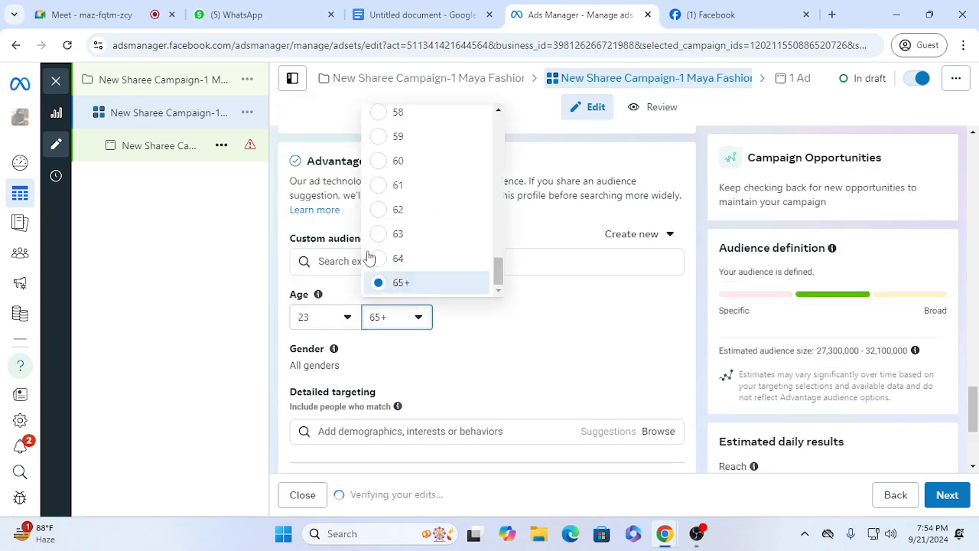
drag(498, 271, 498, 212)
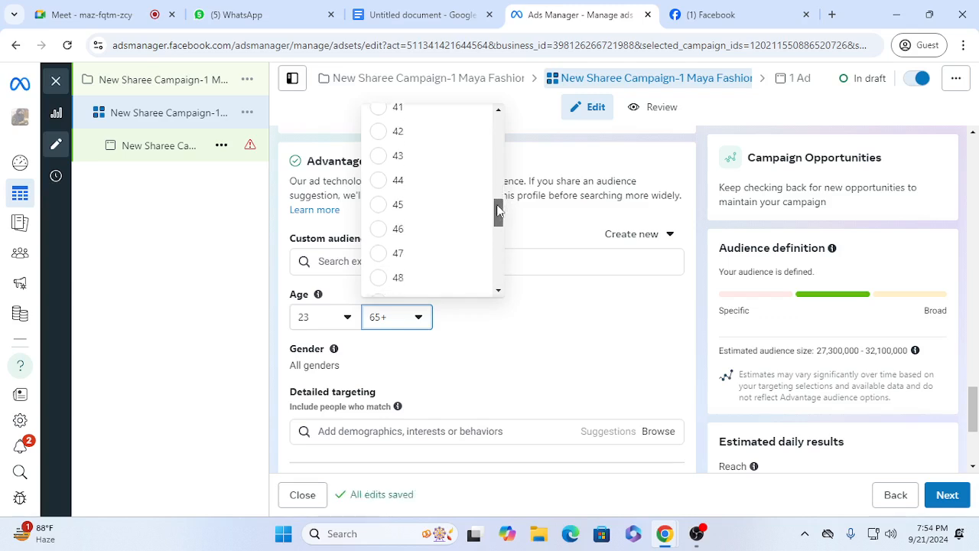
click(419, 282)
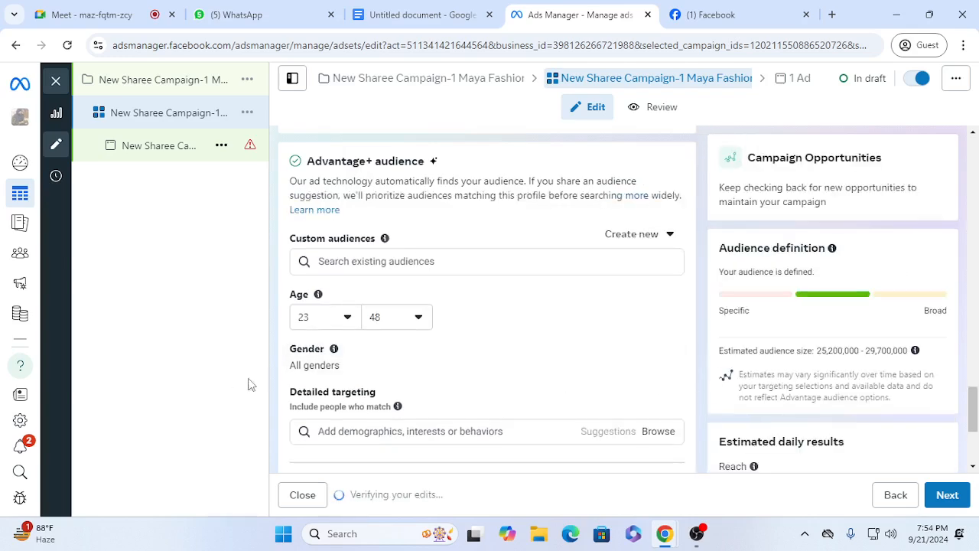
click(664, 352)
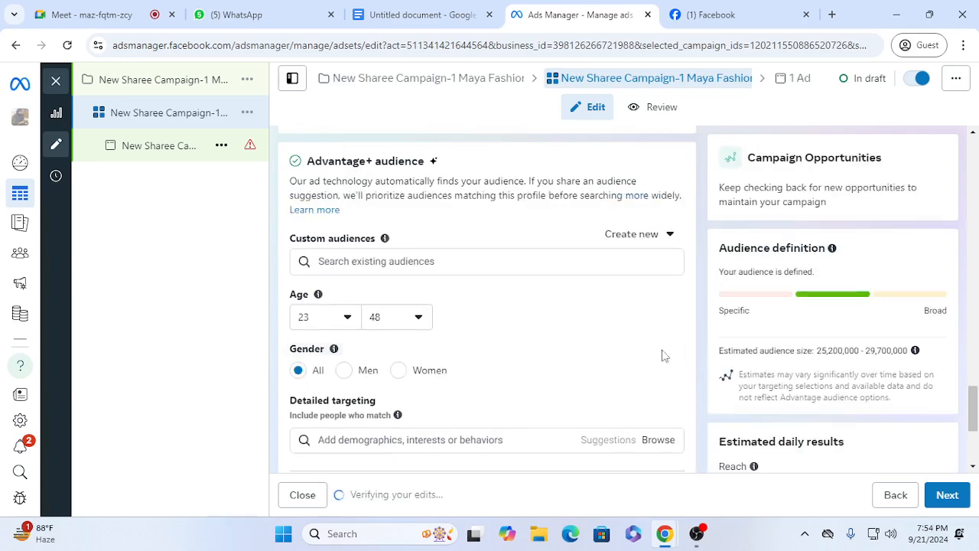
click(398, 371)
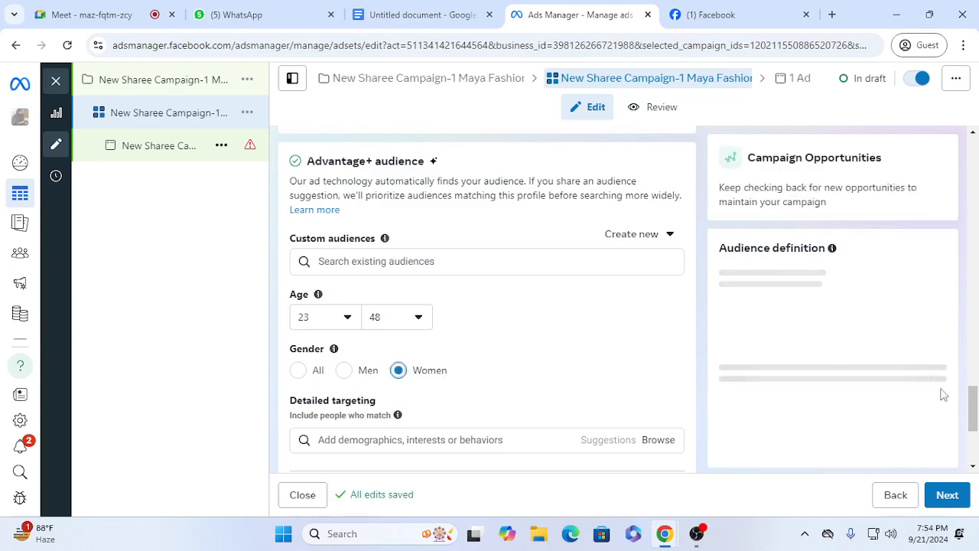
Step: Review the campaign-level settings and the ad set's budget, schedule and included locations
drag(973, 405, 974, 441)
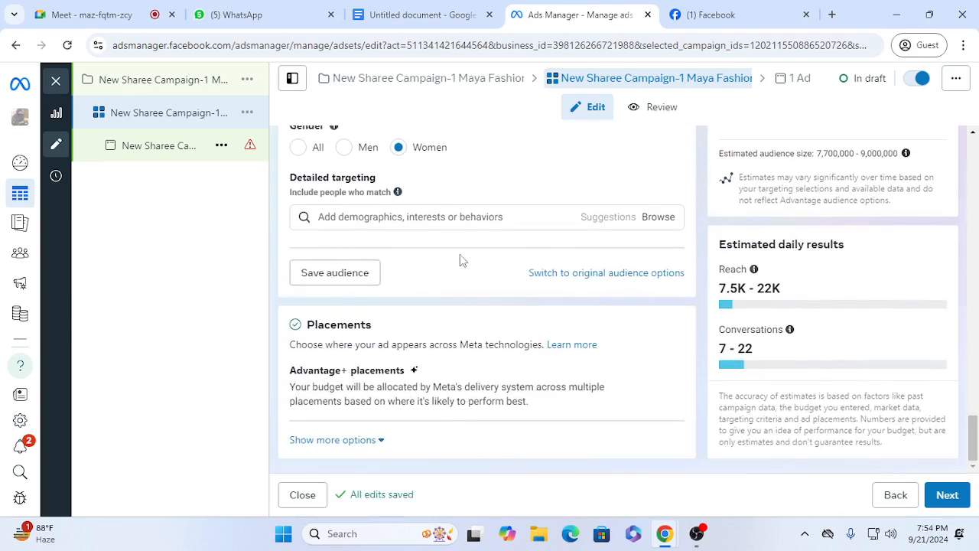
click(444, 217)
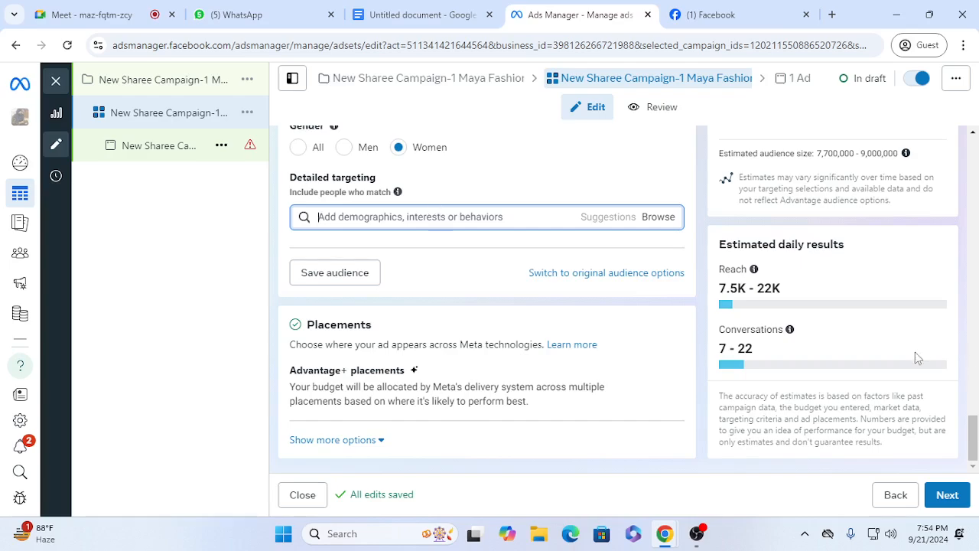
drag(975, 442, 975, 157)
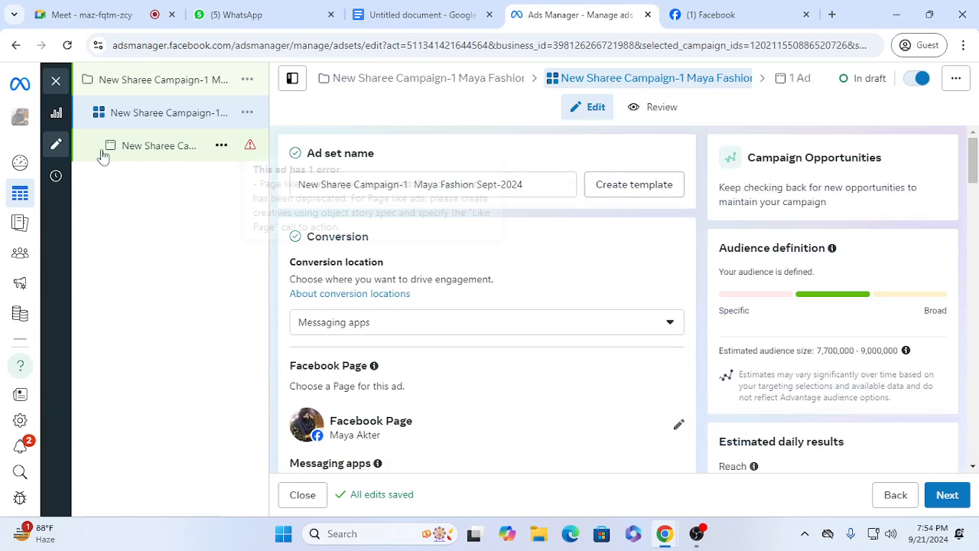
click(135, 80)
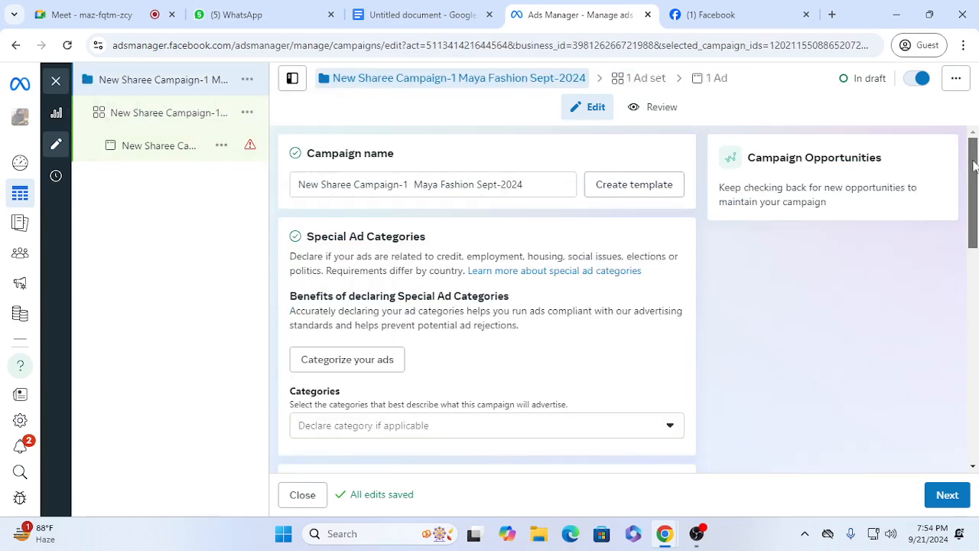
drag(975, 160, 975, 401)
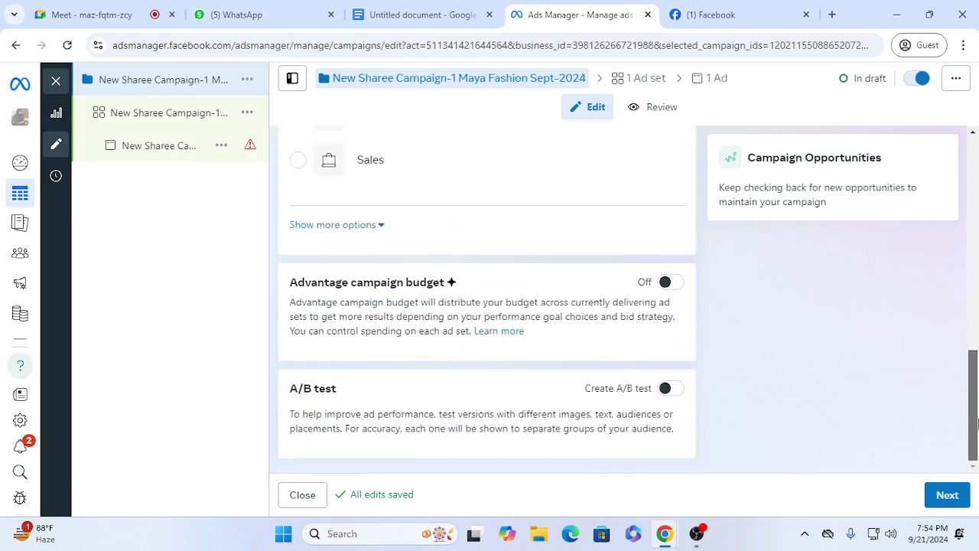
click(145, 117)
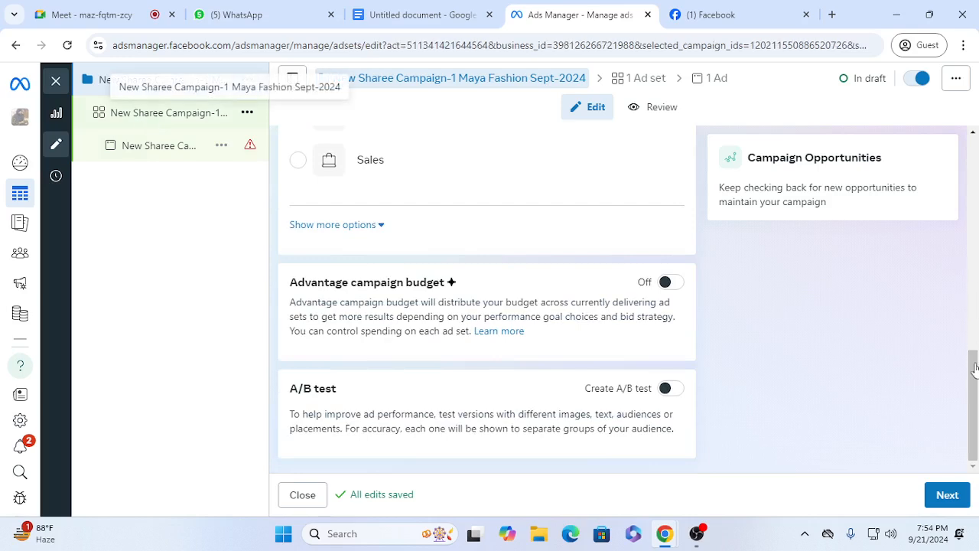
drag(975, 187, 974, 308)
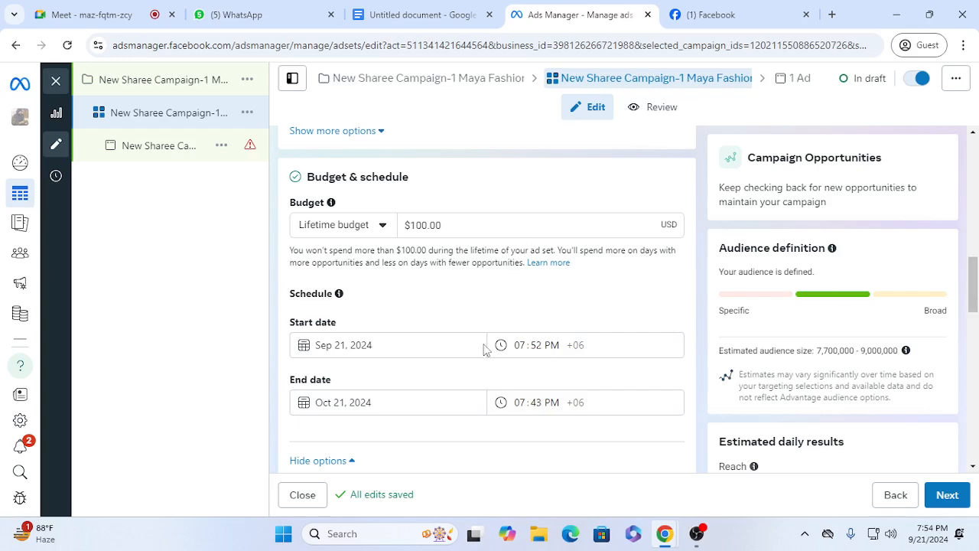
drag(974, 305, 973, 276)
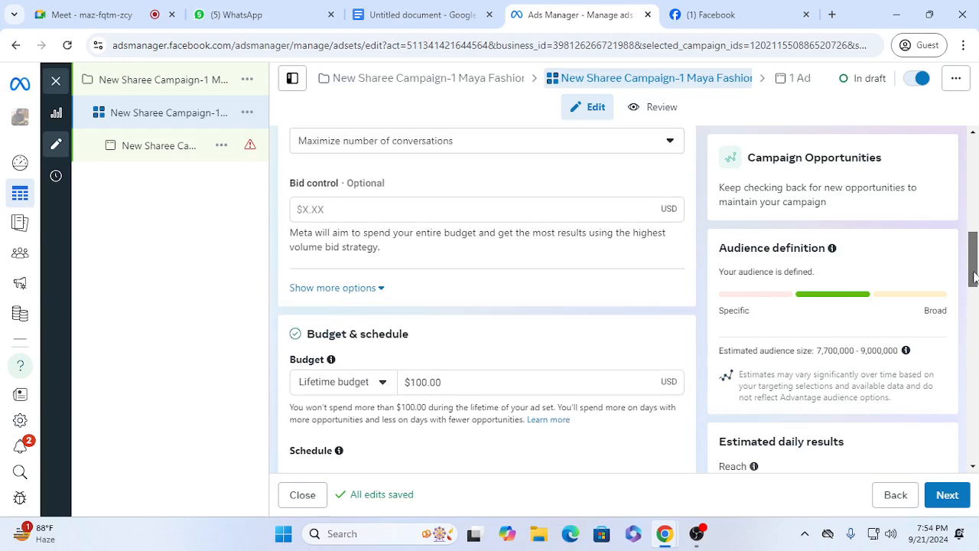
scroll(452, 366, down, 2)
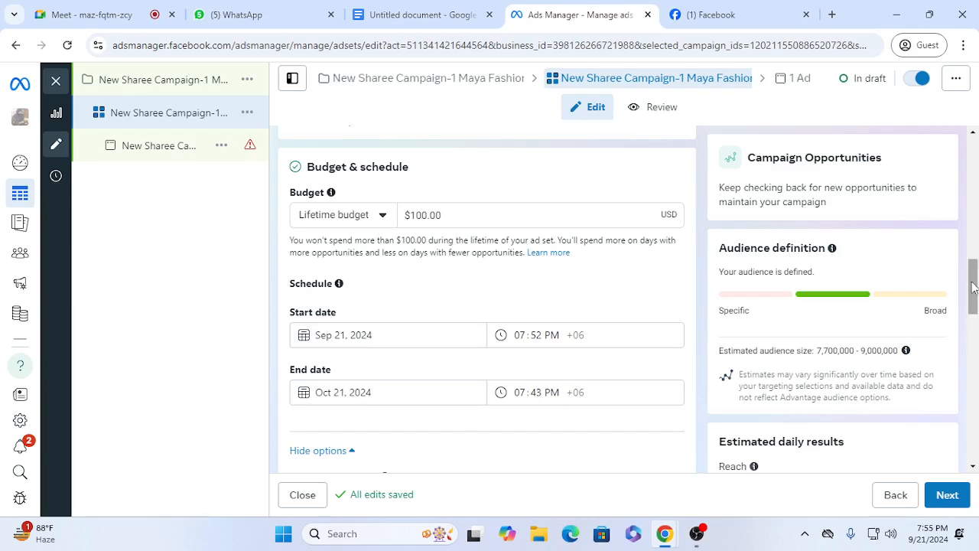
scroll(977, 337, down, 5)
drag(974, 350, 947, 368)
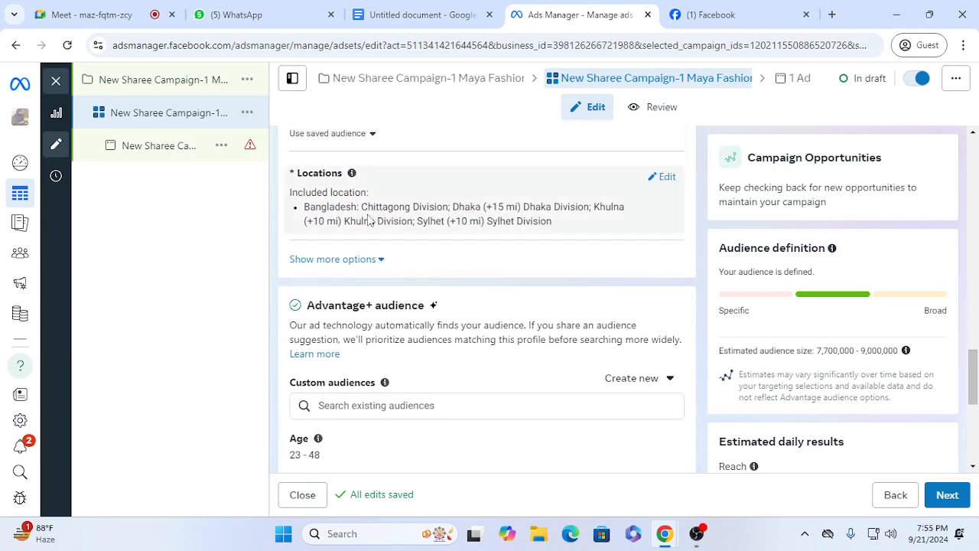
click(670, 176)
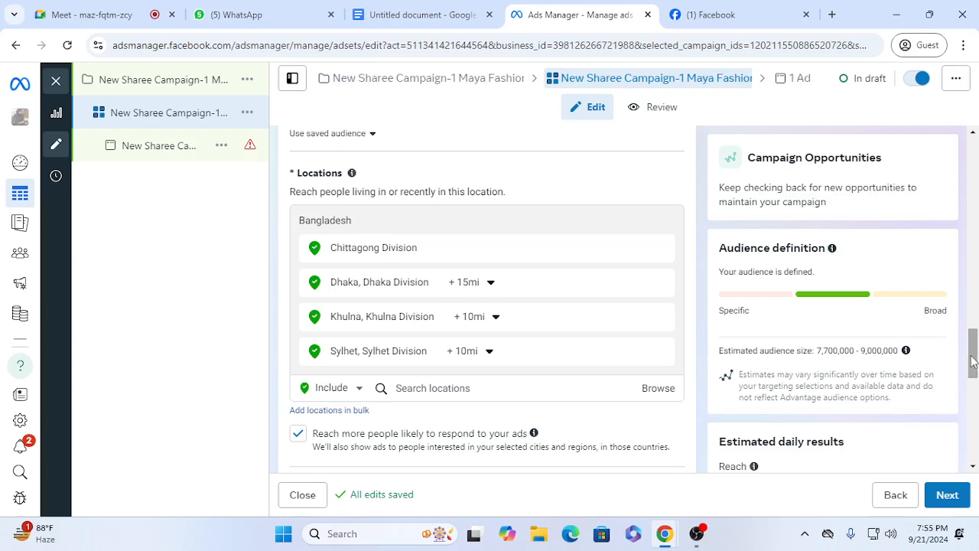
Step: Add the interests Women's clothing (apparel) and Clothing (apparel) to the ad set's detailed targeting
drag(974, 358, 973, 426)
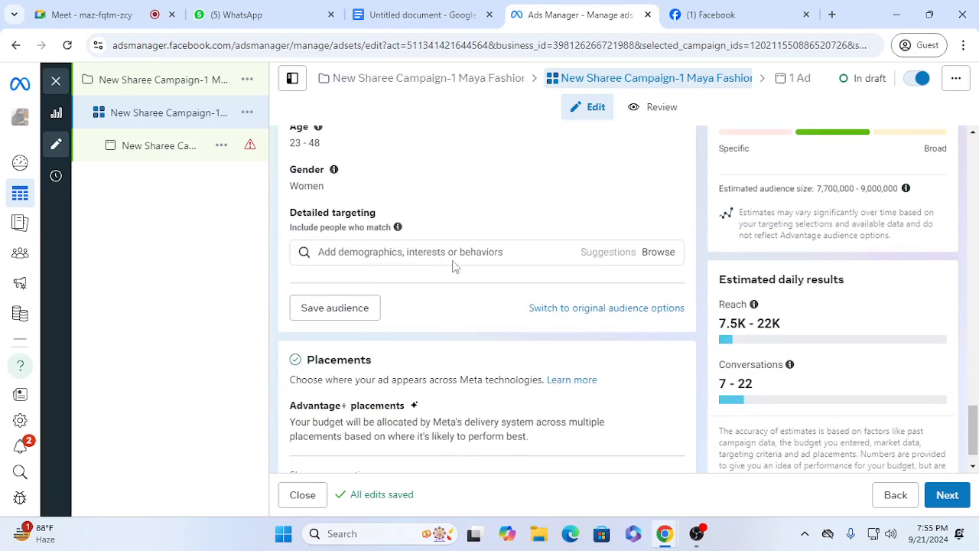
mouse_move(334, 164)
click(383, 249)
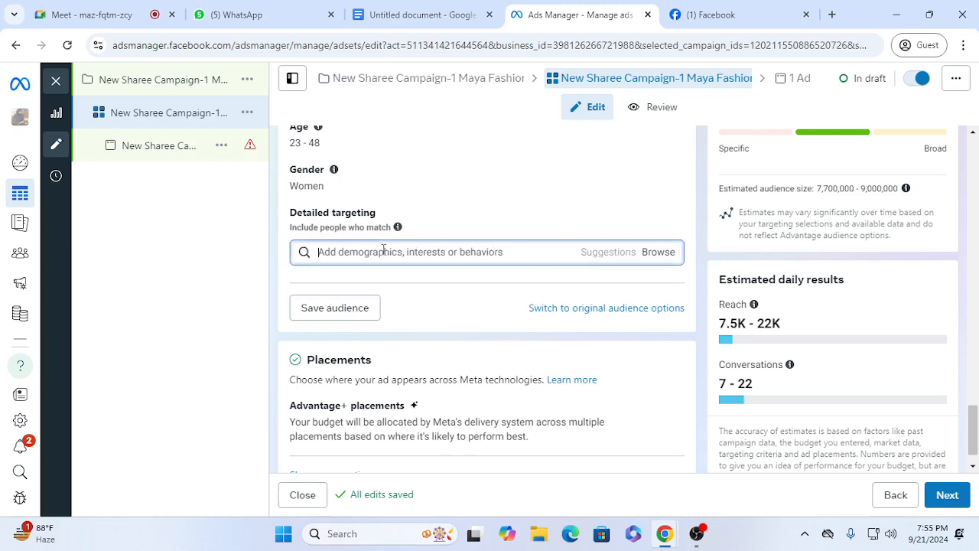
text(womens clothi)
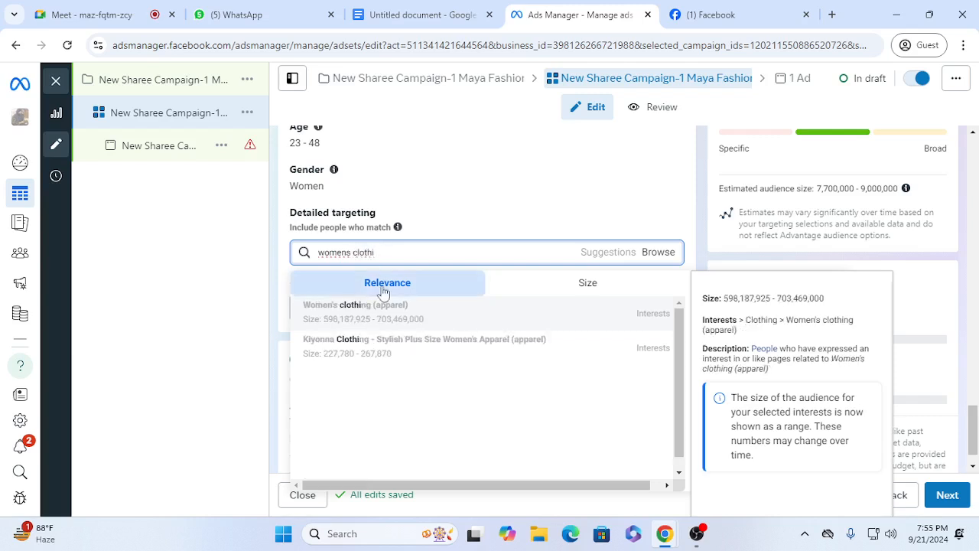
click(394, 314)
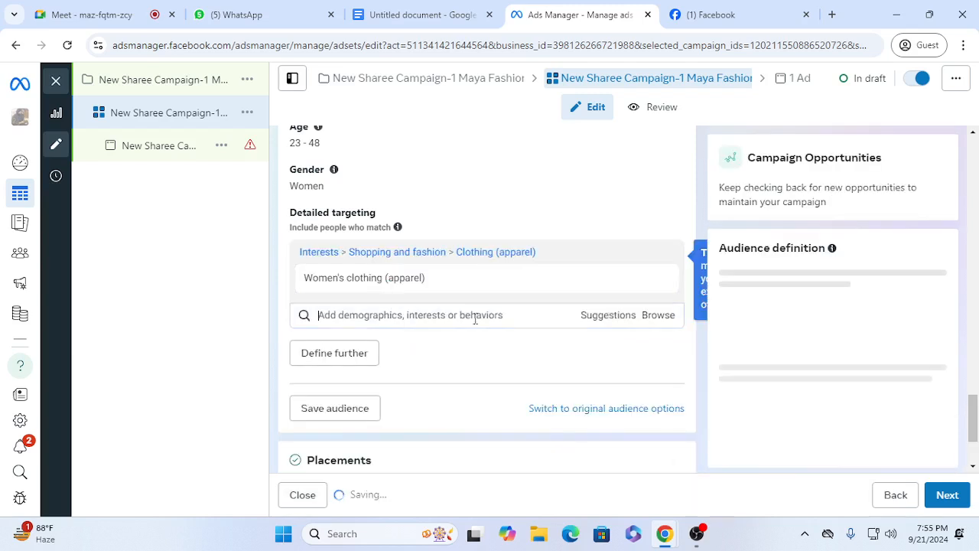
click(616, 317)
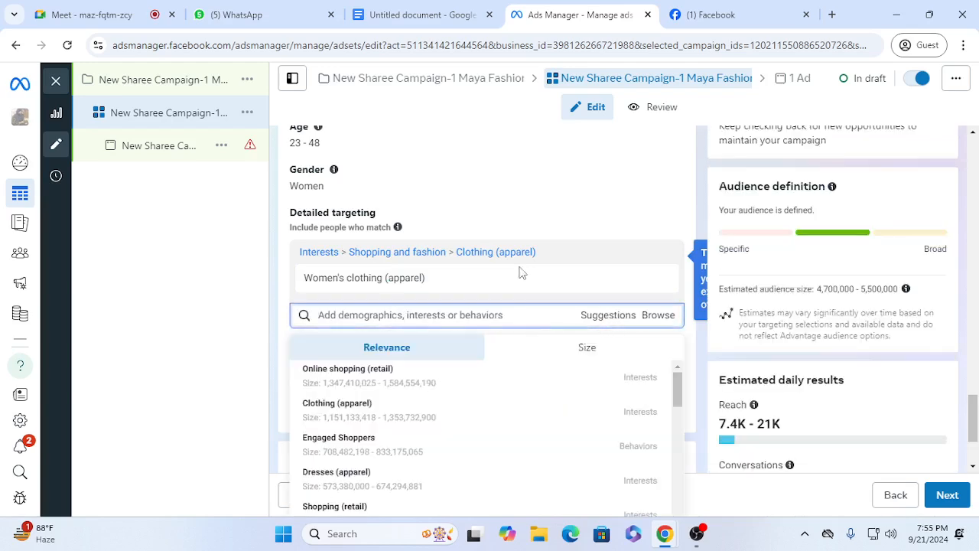
click(442, 420)
Step: Search the detailed targeting for "manager custo" and add the job title Customer Support Manager
click(609, 370)
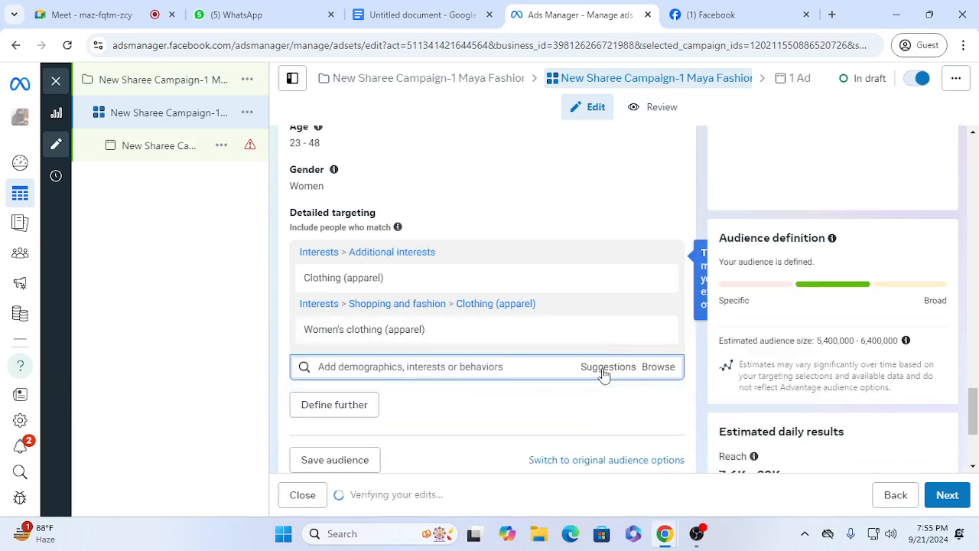
text(manag)
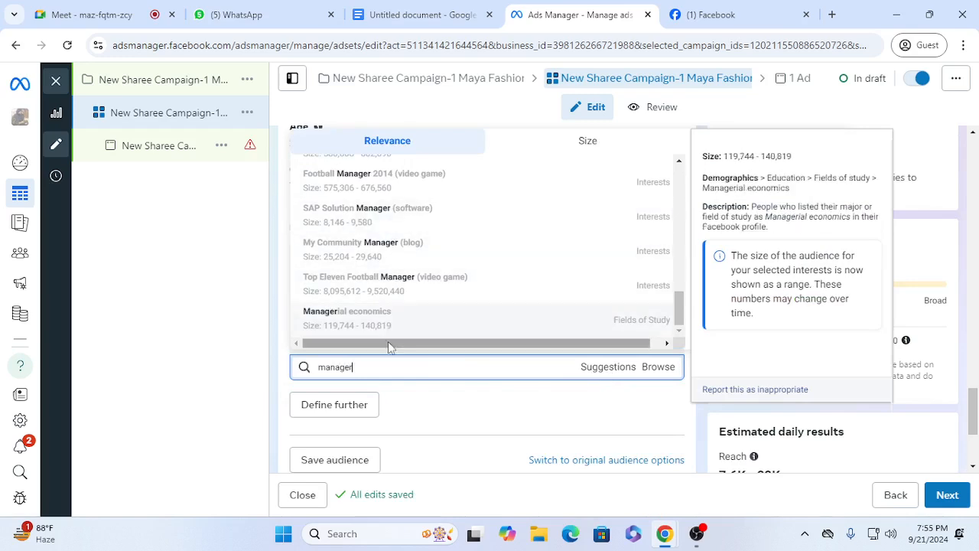
text(er )
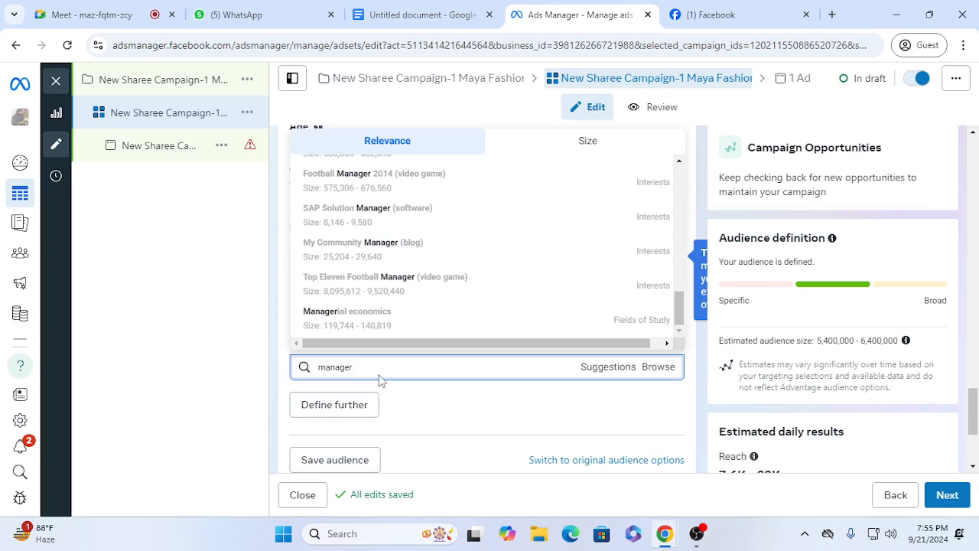
text(custo)
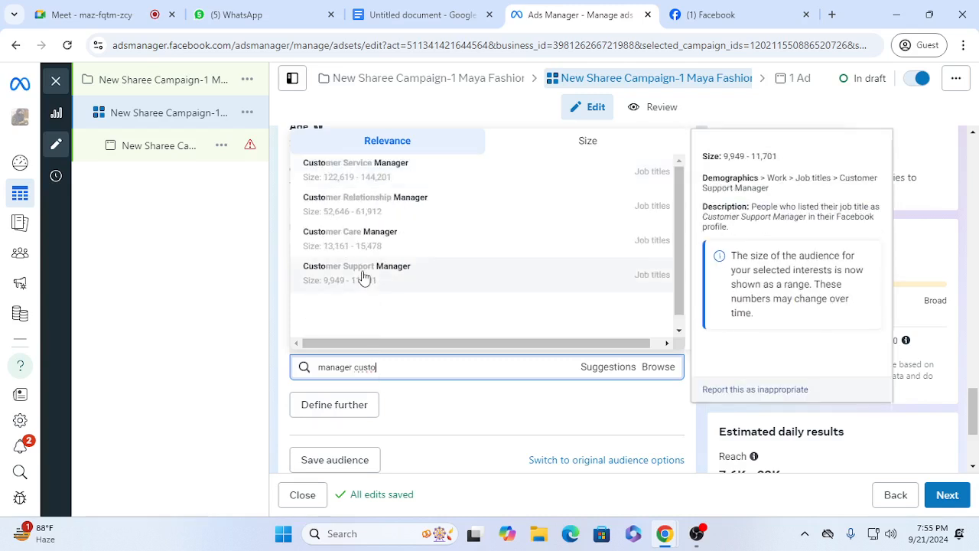
click(364, 277)
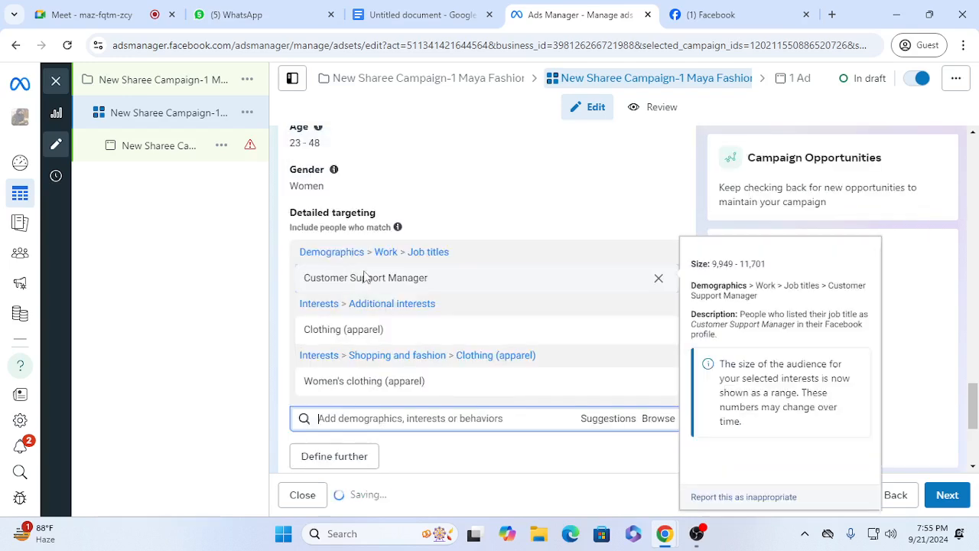
Step: Add the suggested behavior Engaged Shoppers and the job title Customer Relationship Manager to the detailed targeting
click(614, 420)
drag(972, 407, 972, 437)
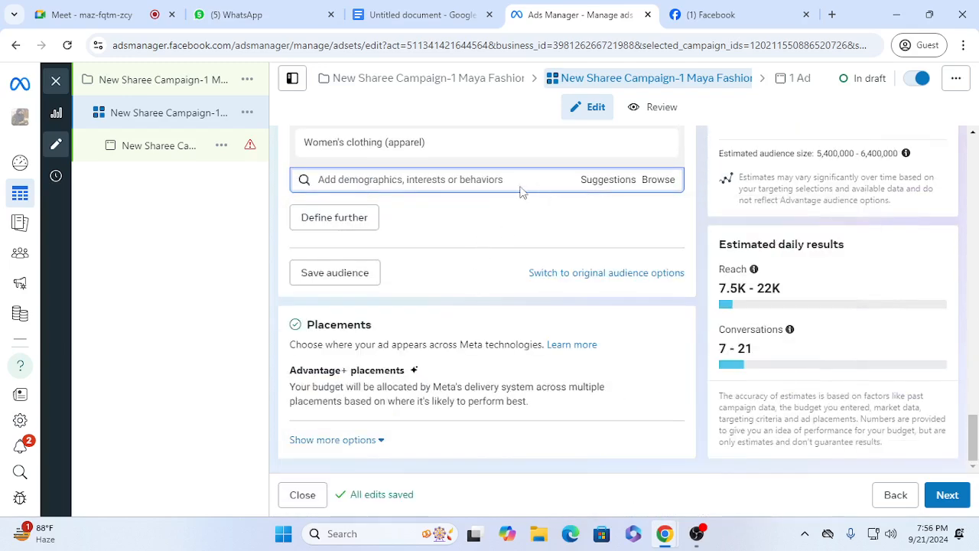
click(618, 184)
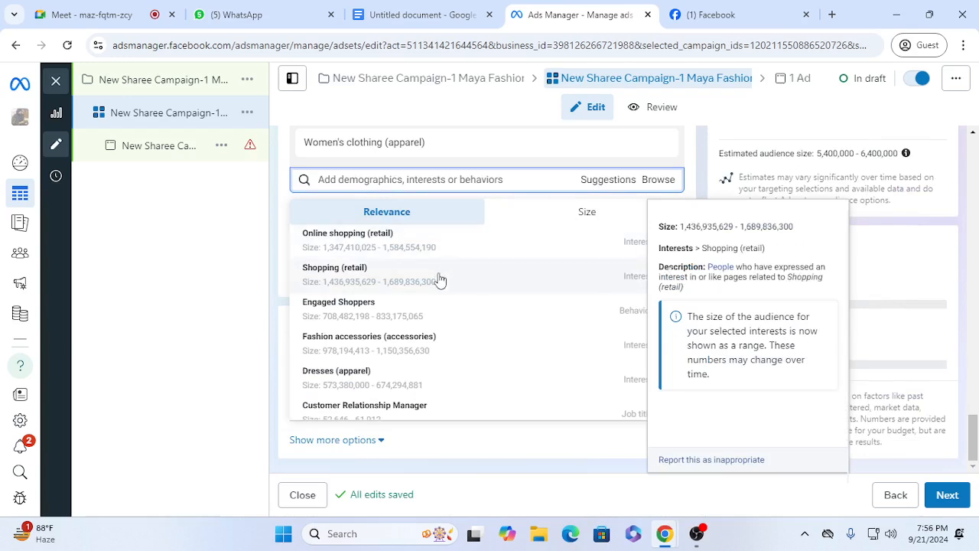
click(437, 316)
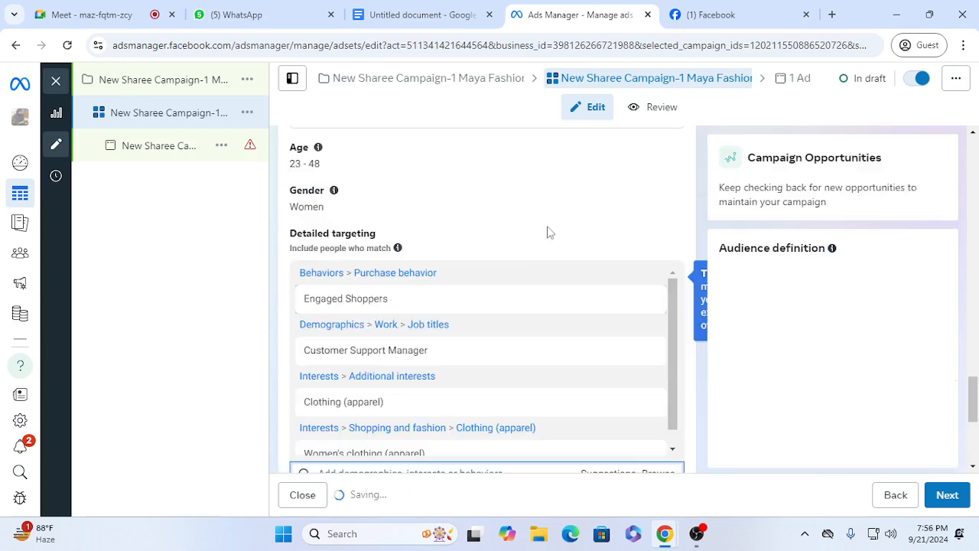
drag(977, 396, 976, 436)
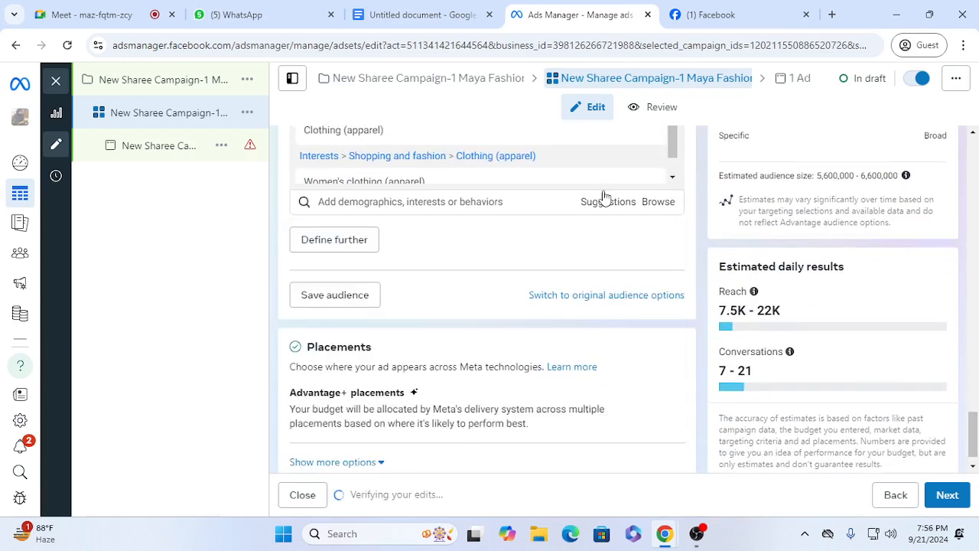
click(604, 201)
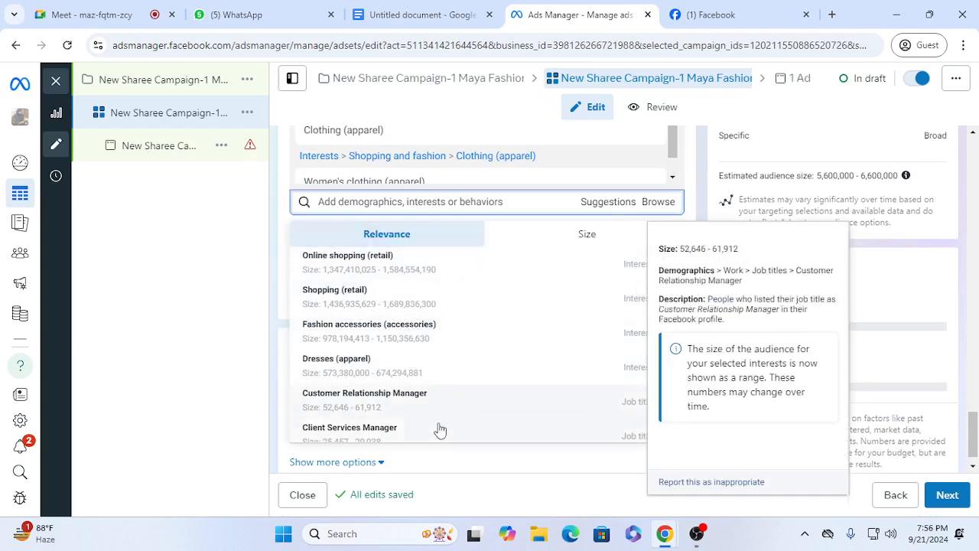
click(415, 401)
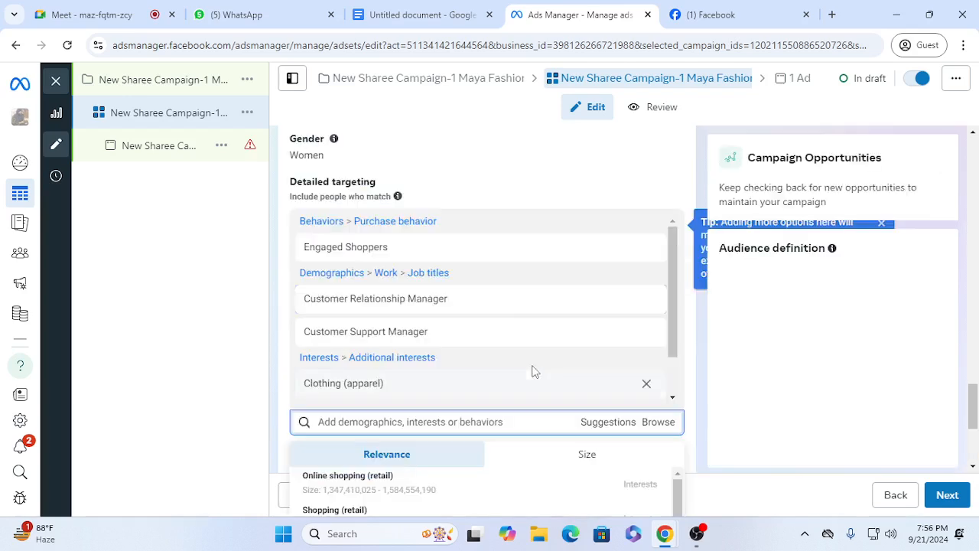
Step: Look through the remaining detailed targeting suggestions and the placements section of the ad set
click(623, 426)
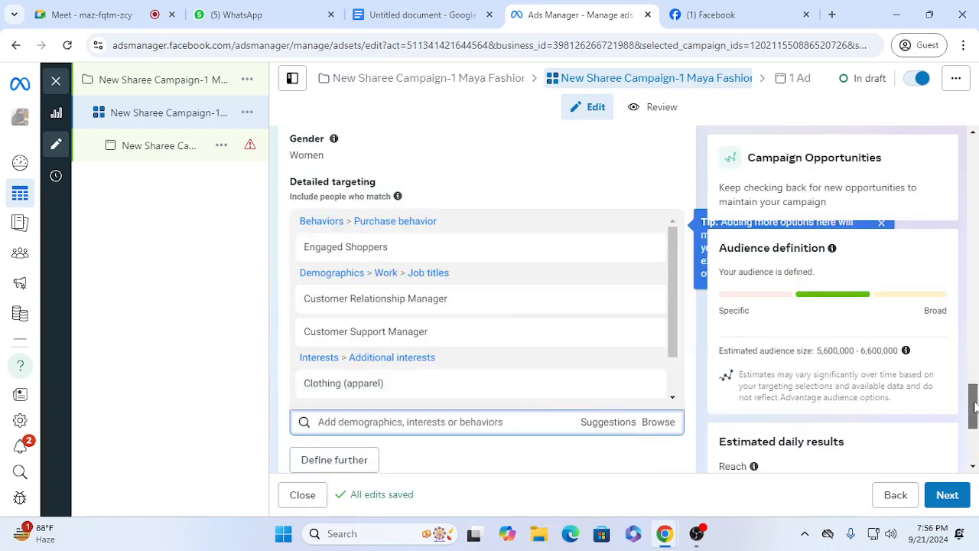
drag(972, 406, 973, 451)
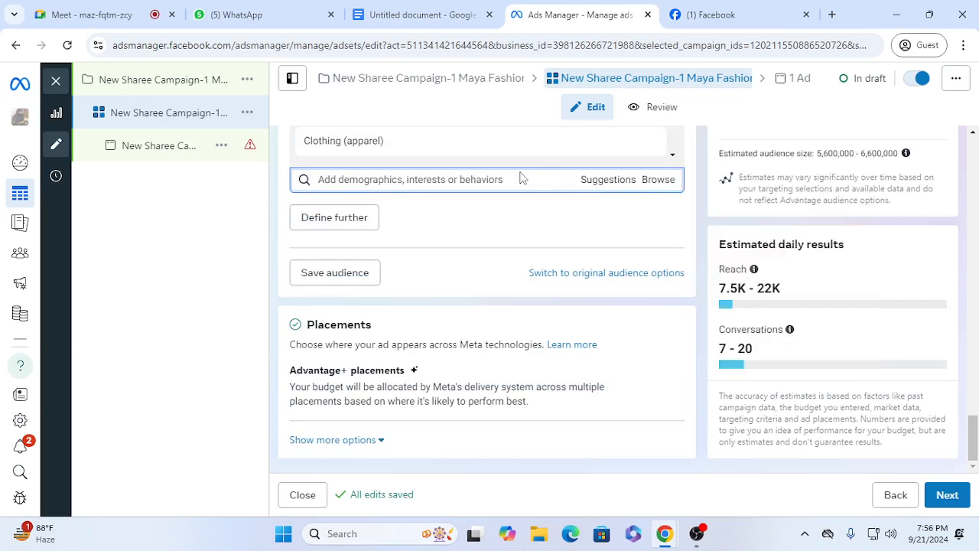
mouse_move(396, 152)
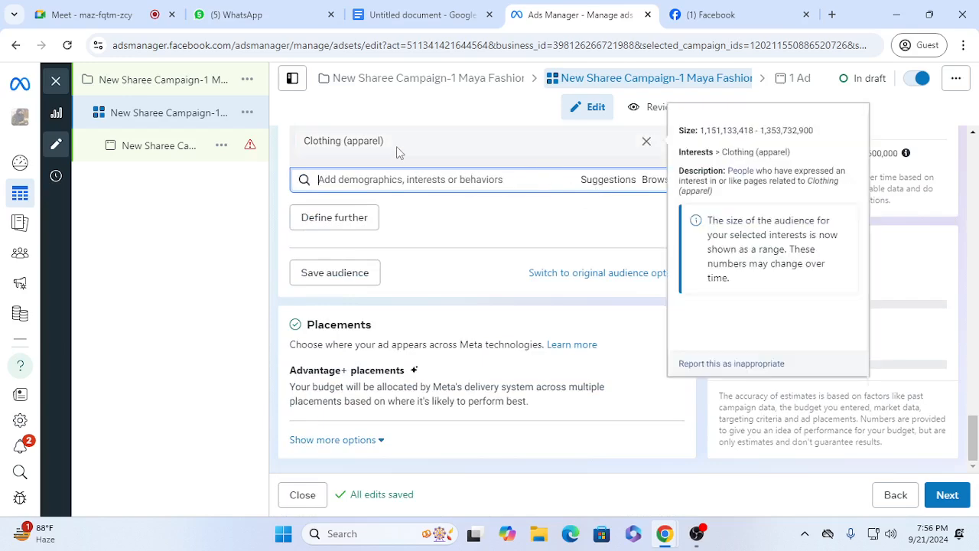
click(603, 186)
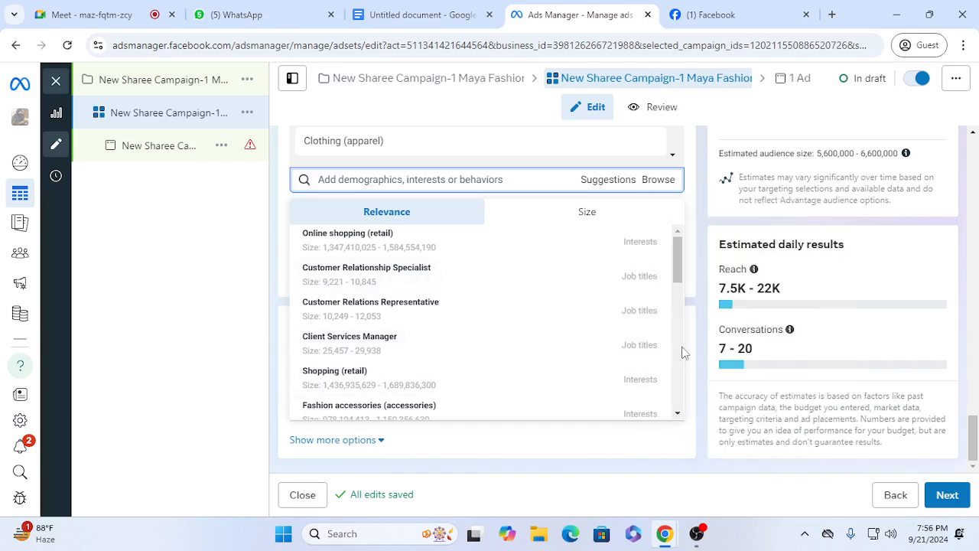
click(692, 368)
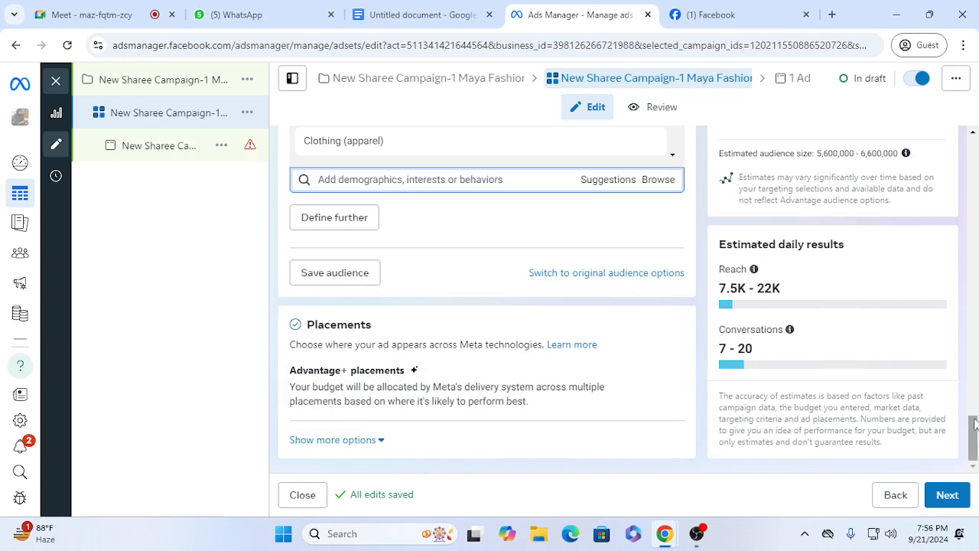
mouse_move(973, 435)
mouse_down()
mouse_move(972, 395)
mouse_move(975, 443)
mouse_up()
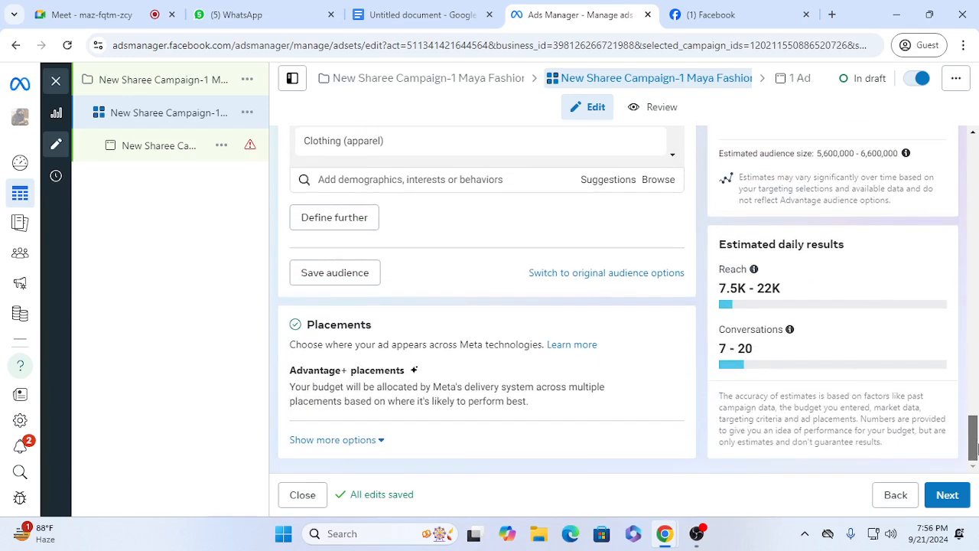
Step: Save the audience, adding "sharee campaign 2024" after the prefilled name in its audience name
click(359, 278)
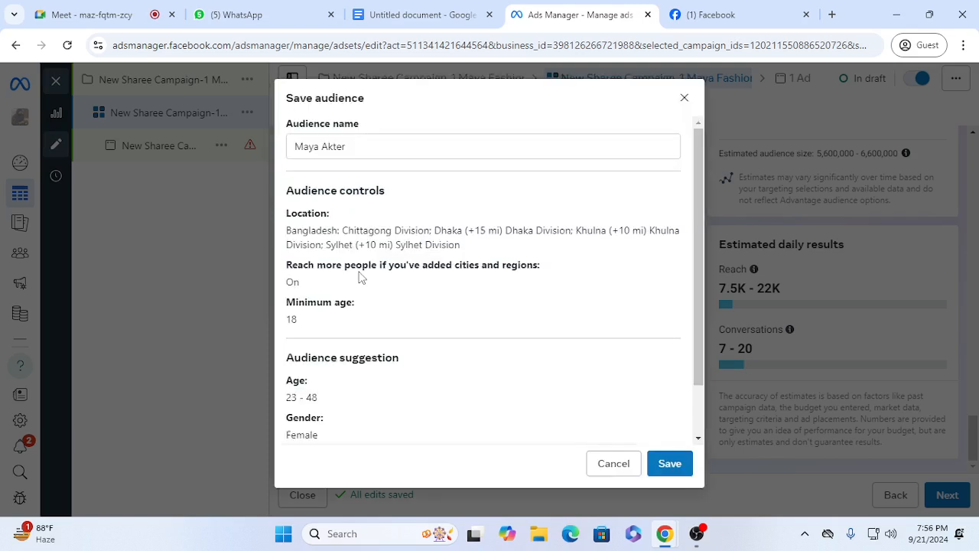
click(364, 145)
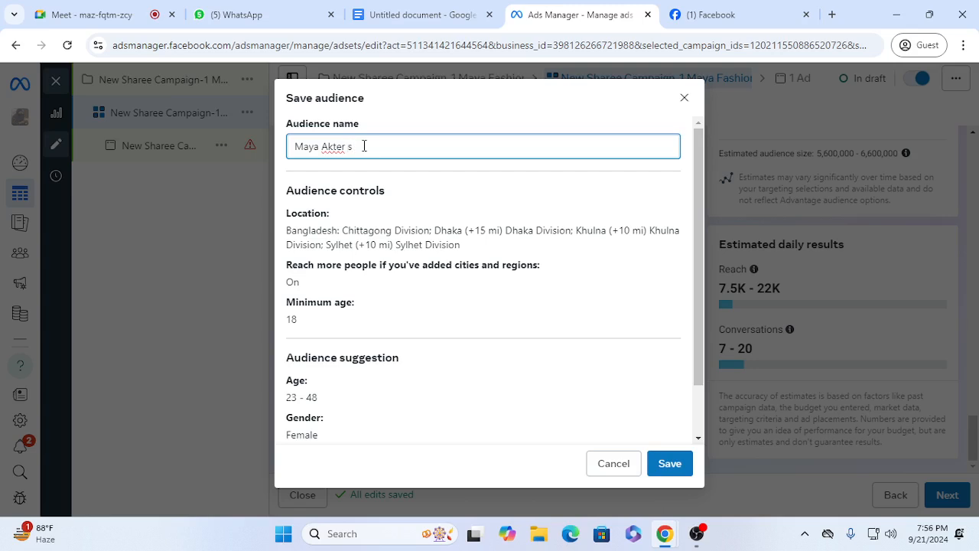
text(sharee c)
key(BackSpace)
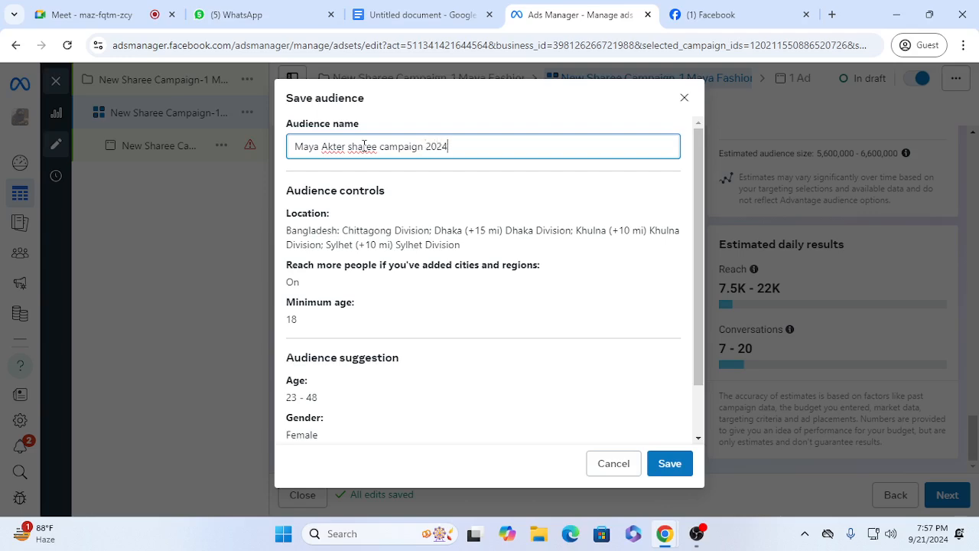
click(670, 463)
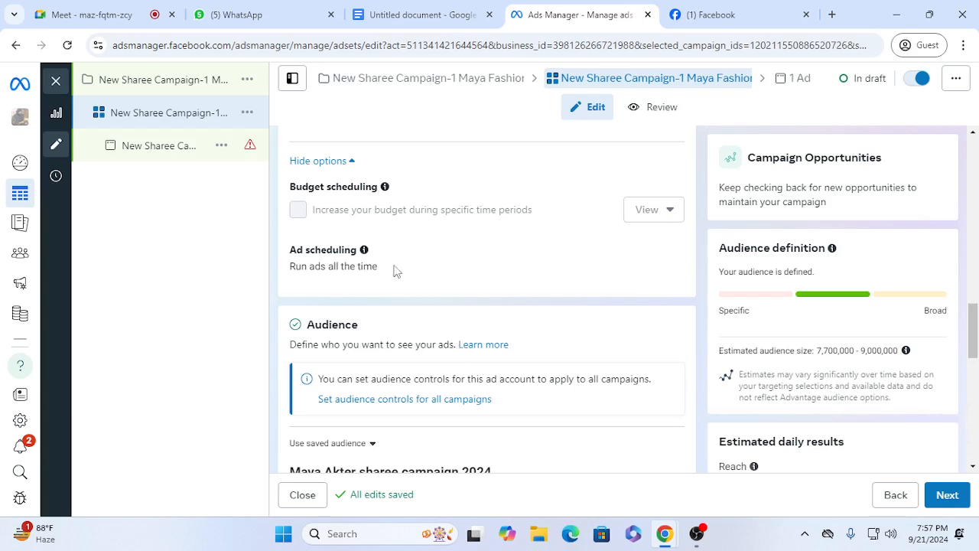
Step: Open the campaign's ad and change its ad setup to Create ad
click(179, 152)
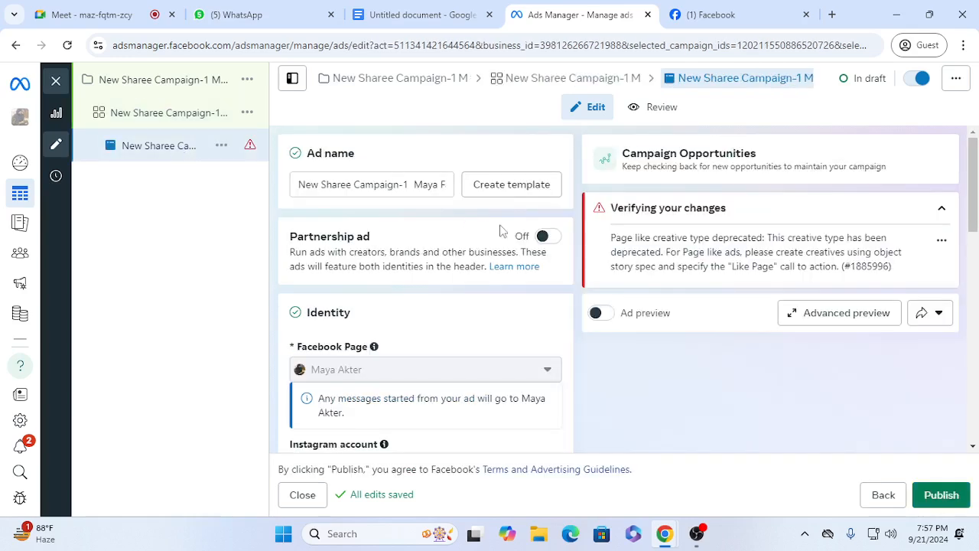
drag(974, 222, 975, 330)
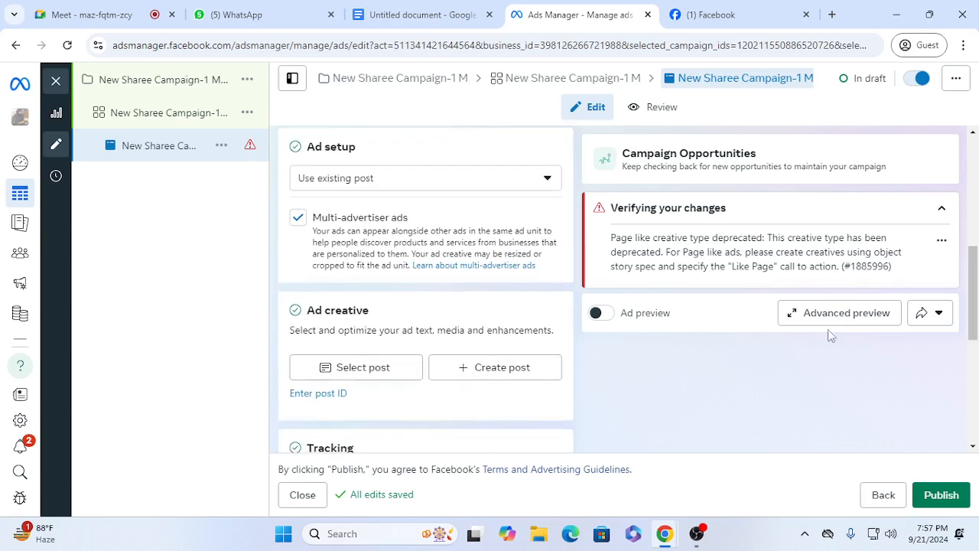
click(360, 184)
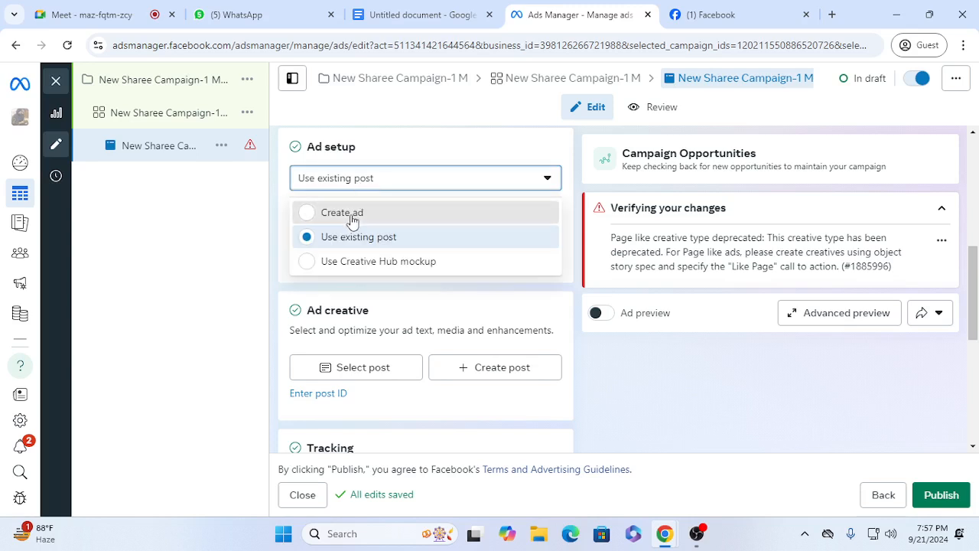
click(352, 215)
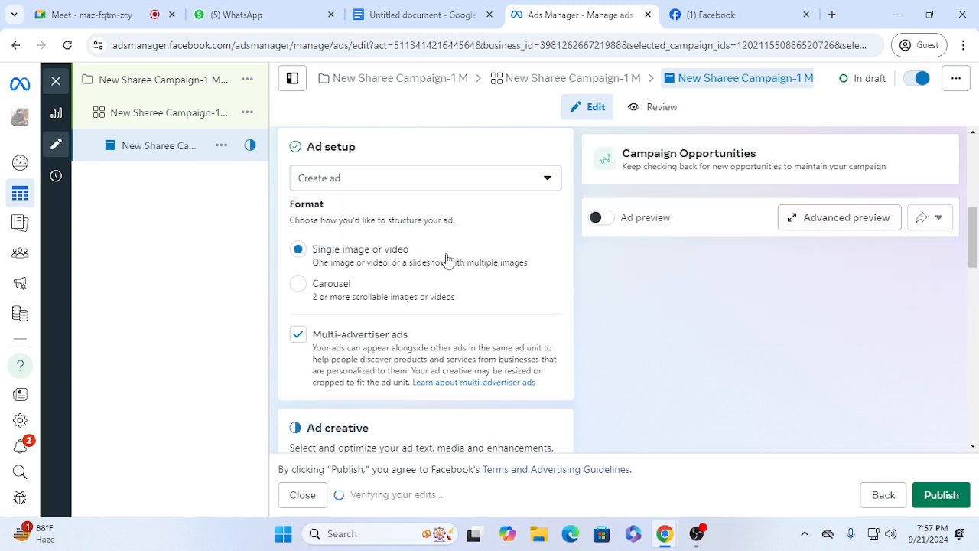
Step: Compare the Single image or video and Carousel formats, and set the ad's format to Carousel
drag(977, 251, 975, 220)
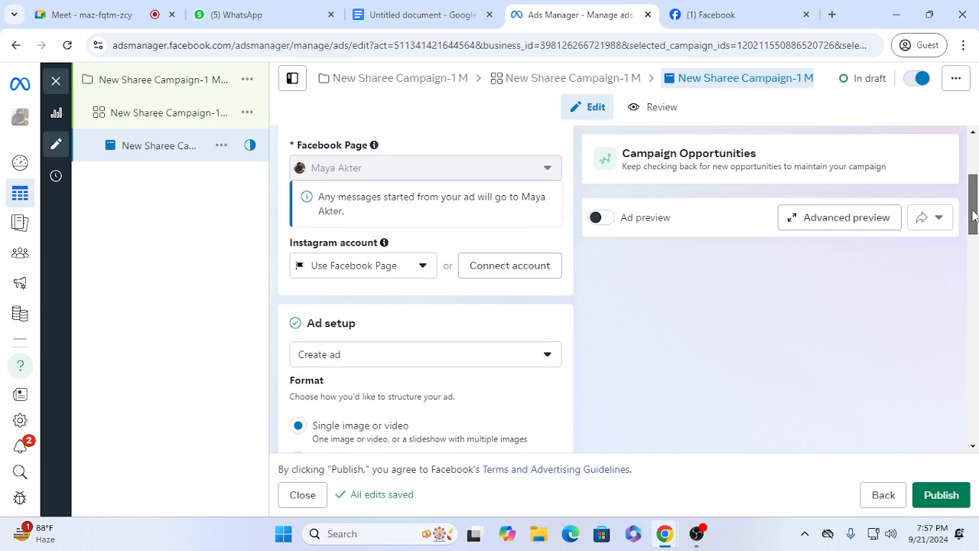
drag(974, 222, 975, 260)
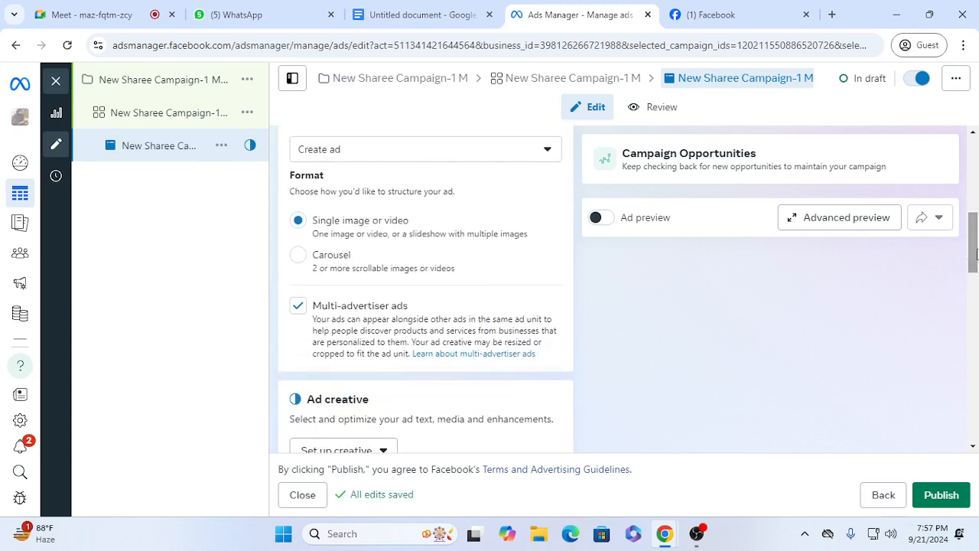
click(298, 257)
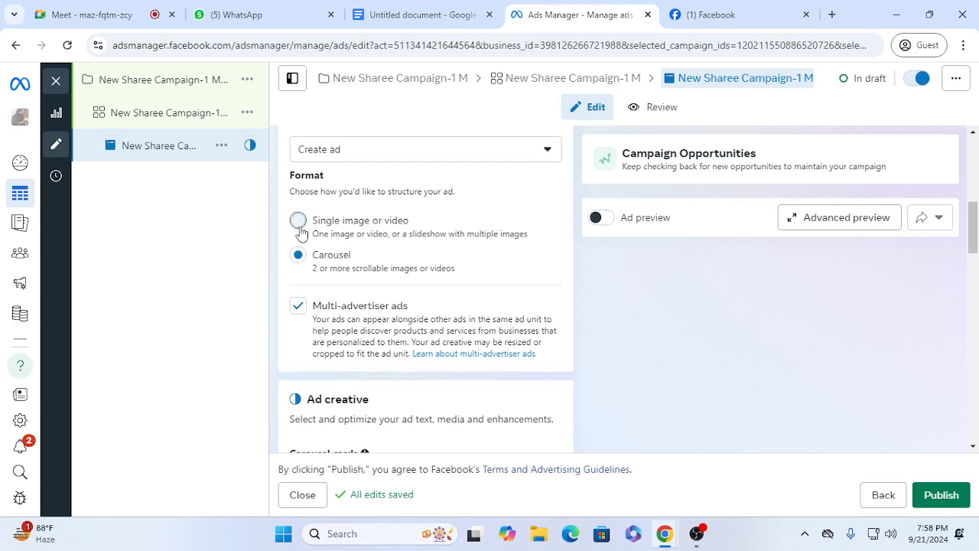
click(298, 222)
click(299, 257)
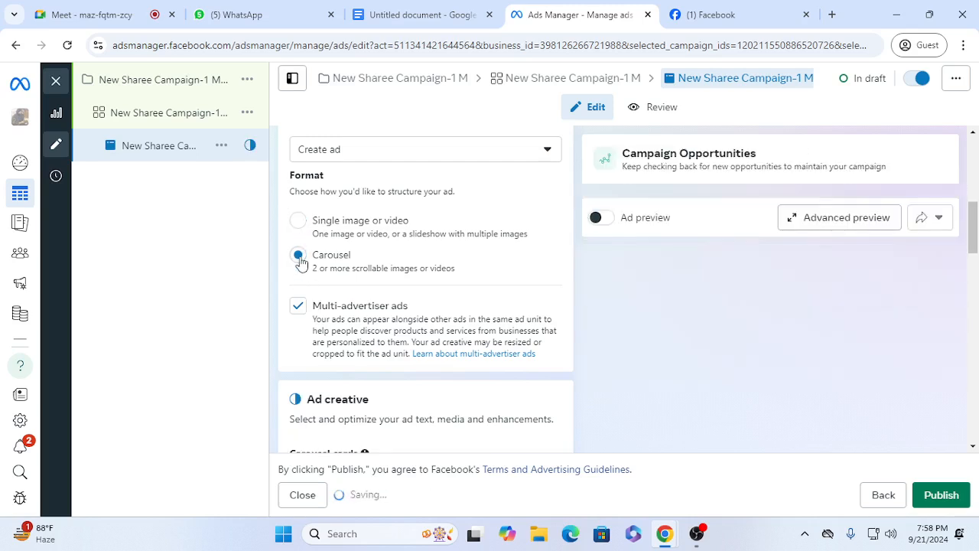
Step: Set the ad's format to Single image or video and start setting up an image ad creative
click(298, 222)
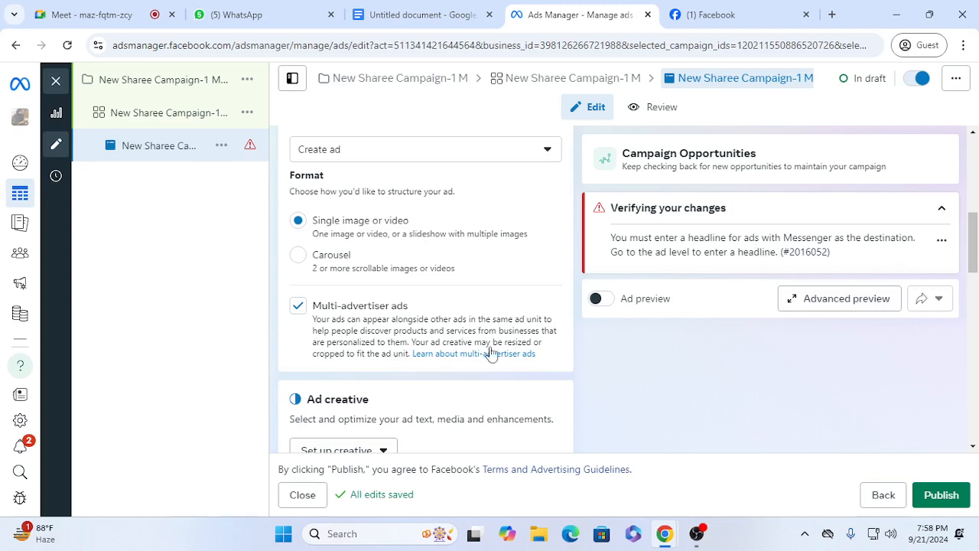
drag(972, 252, 973, 302)
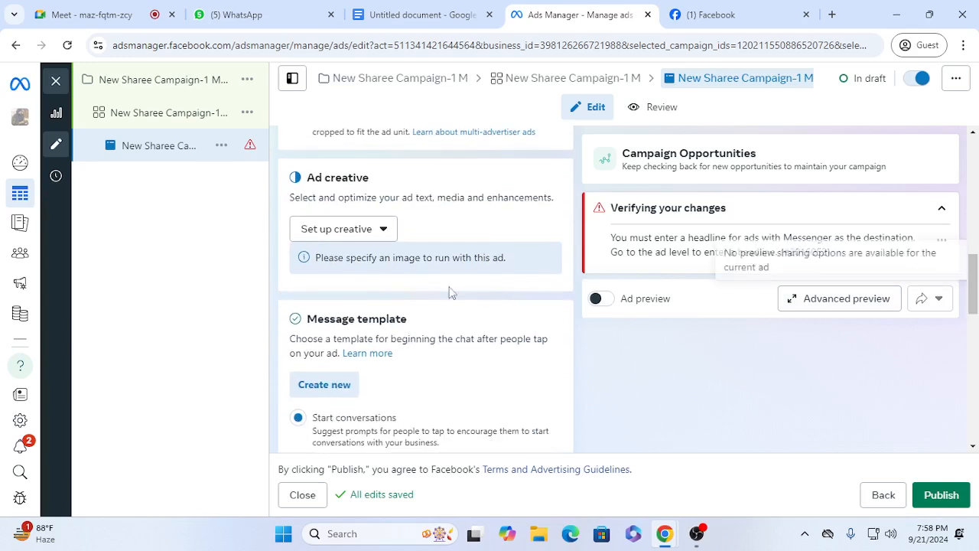
click(377, 230)
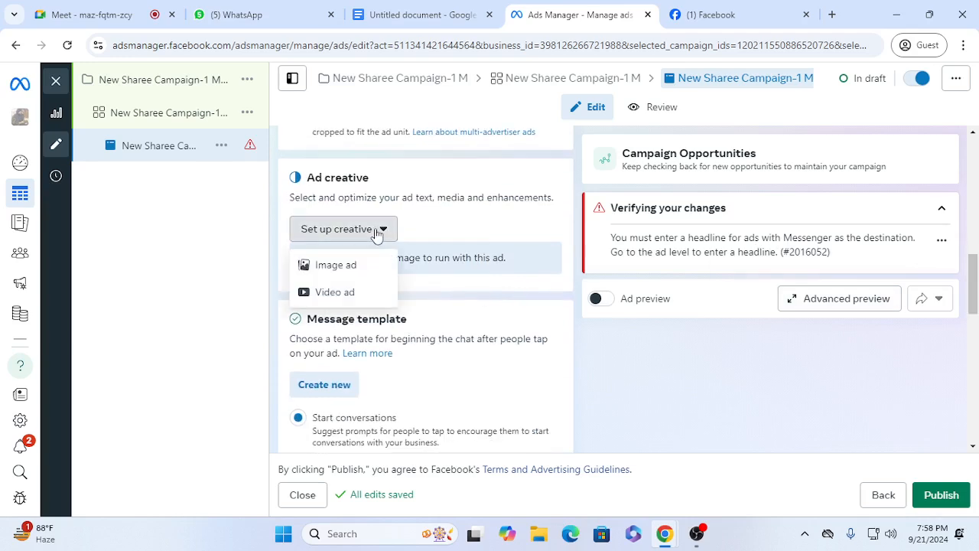
click(344, 268)
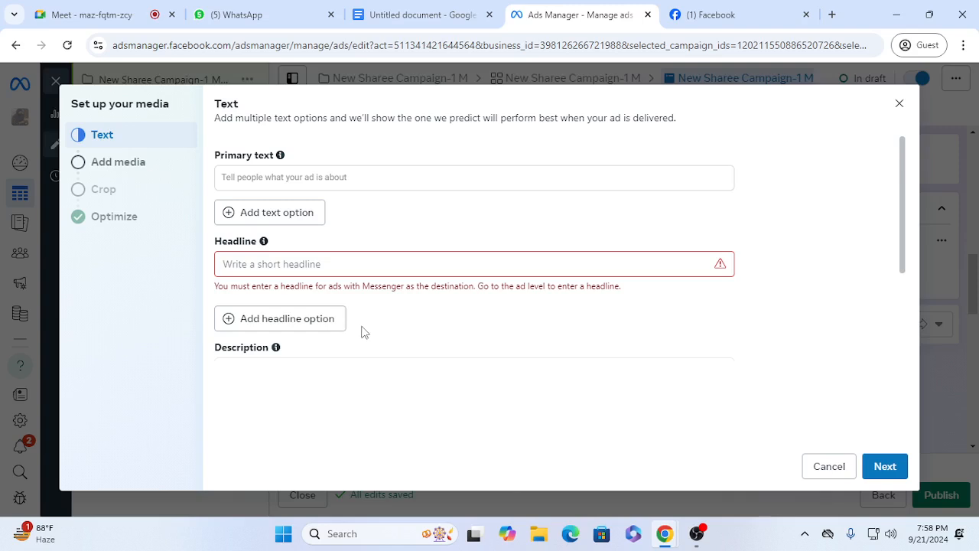
Step: Copy the caption "Trendy Sharee on 50% Sale #sharee #bangladesh #bestprice" from the Maya Fashion page's post into the ad's primary text
click(286, 173)
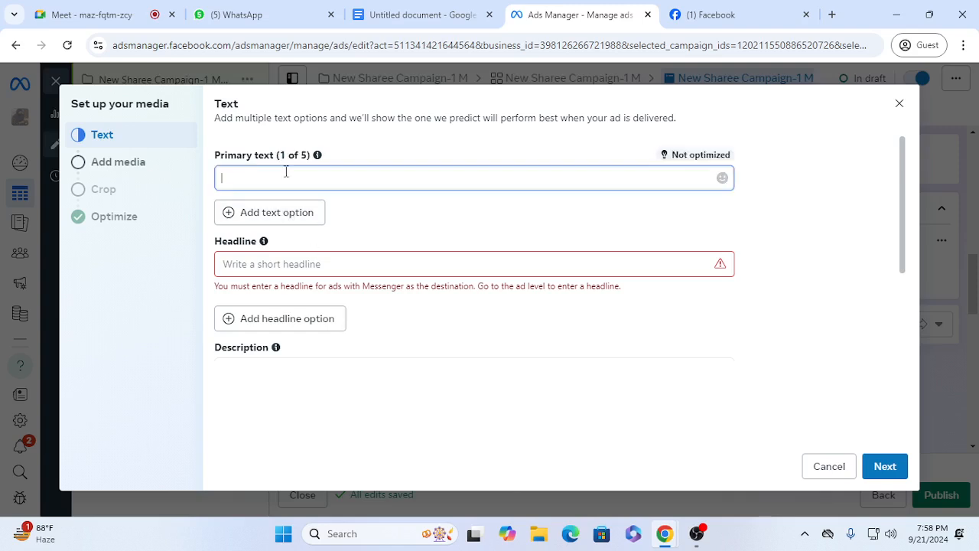
click(767, 17)
drag(746, 394, 570, 374)
key(ctrl+c)
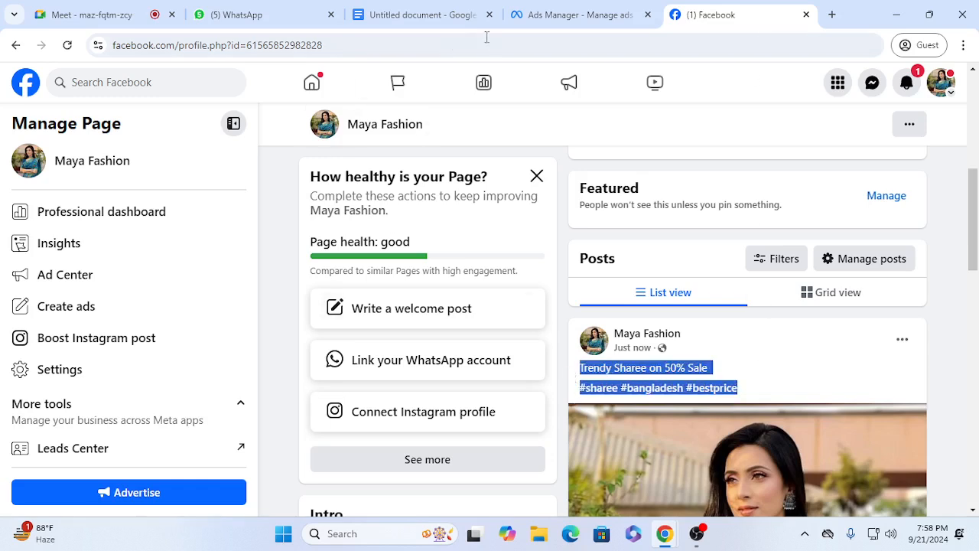
click(536, 17)
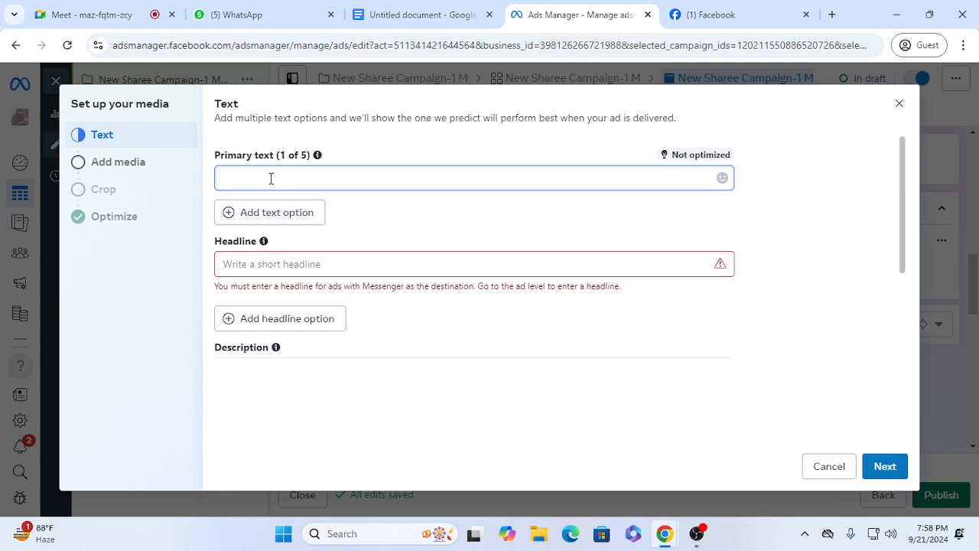
key(ctrl+v)
click(302, 230)
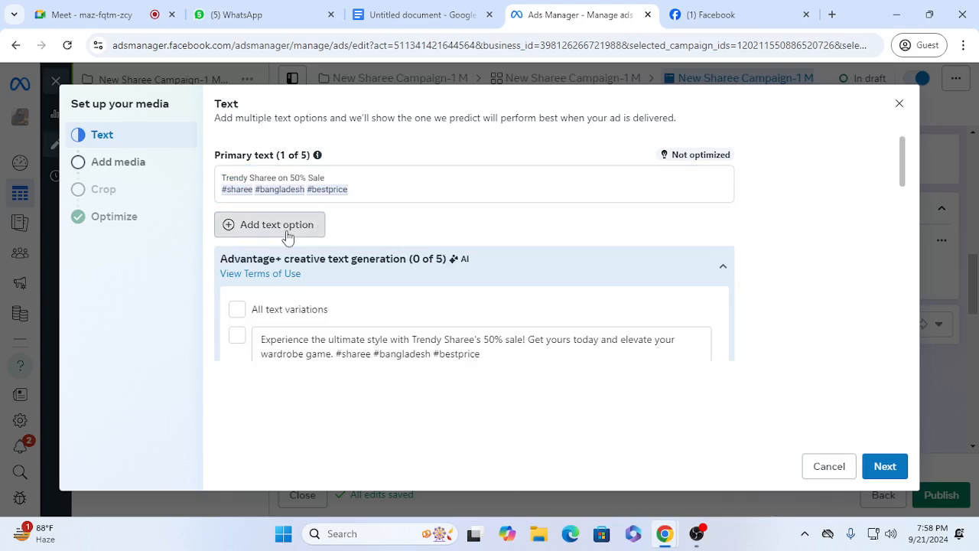
click(285, 233)
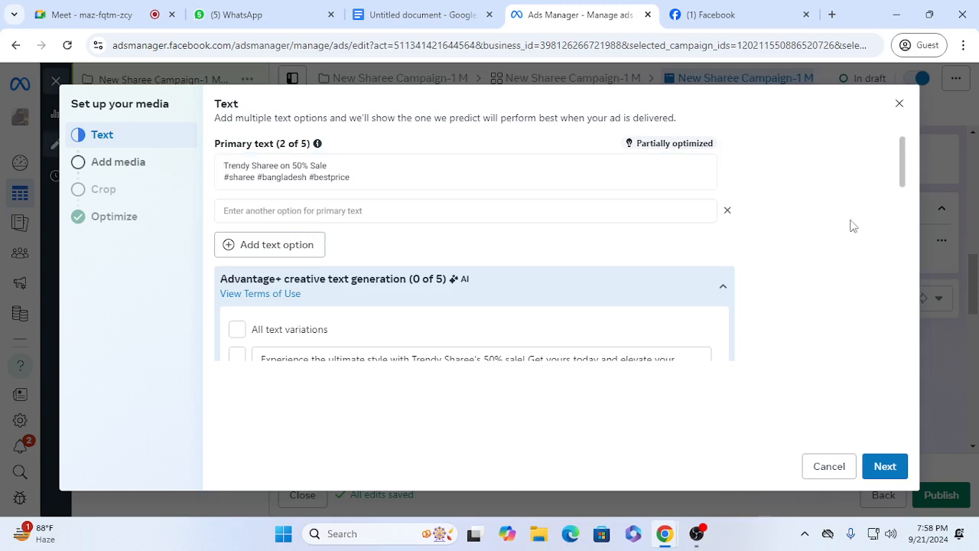
click(727, 210)
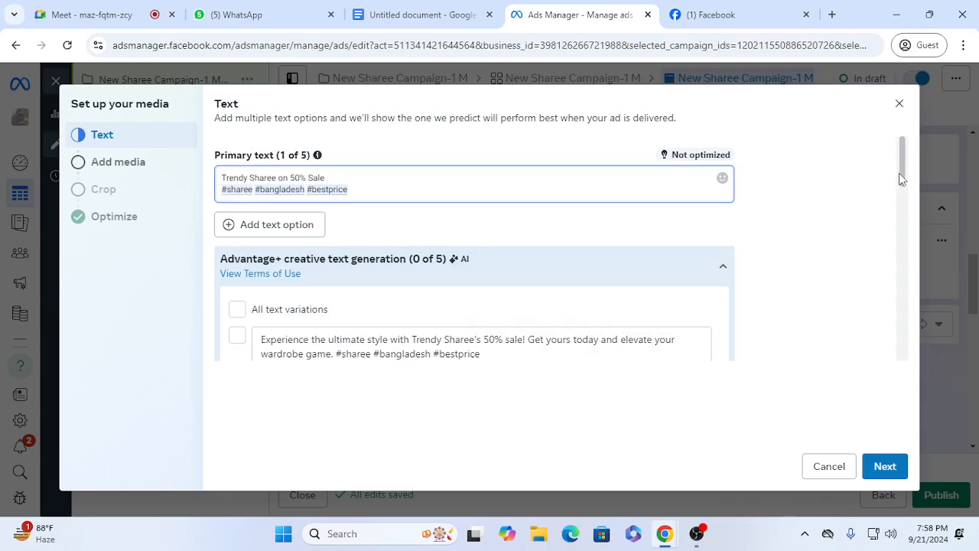
Step: Fill in the ad's headline with the copied caption reduced to "Trendy Sharee on 50% Sale", without the hashtags
drag(899, 174, 903, 201)
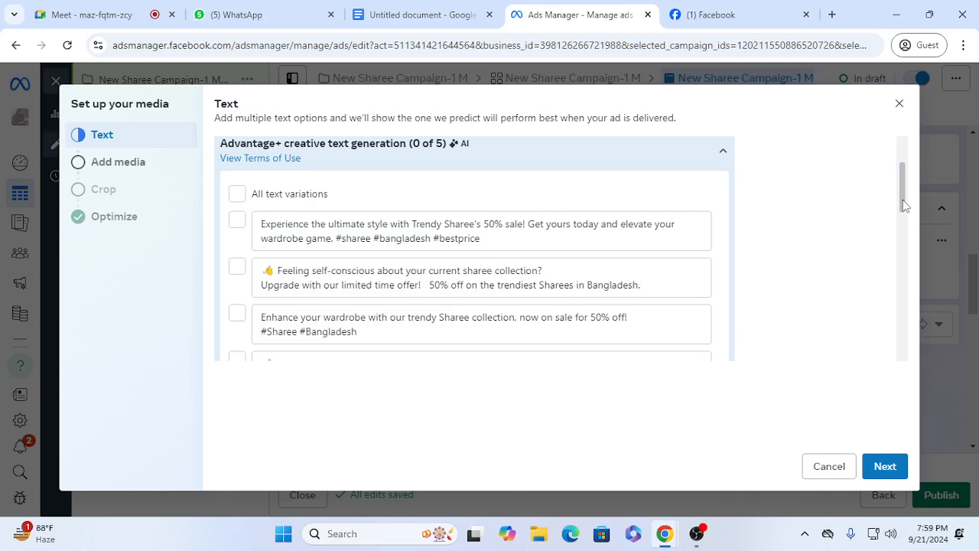
drag(903, 199, 908, 265)
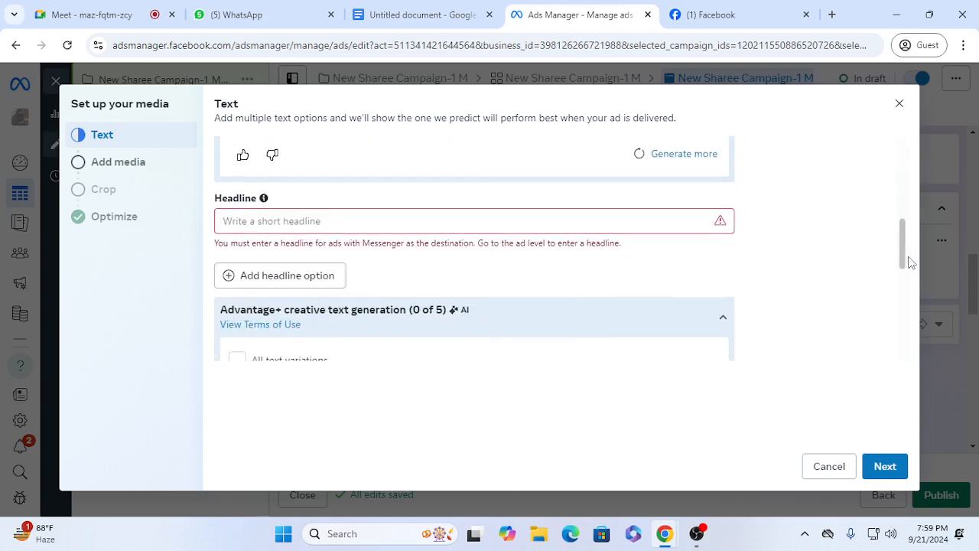
click(327, 218)
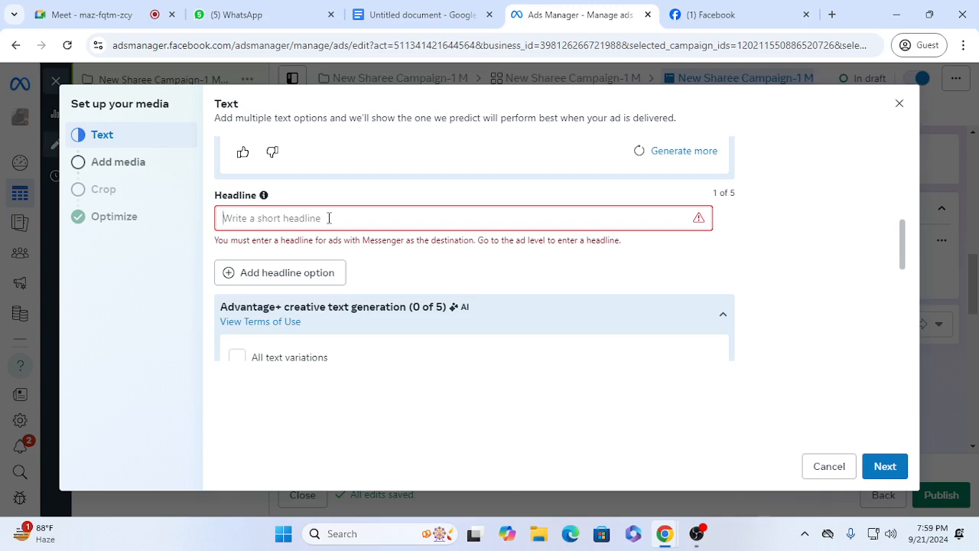
key(ctrl+v)
drag(502, 215, 348, 233)
key(BackSpace)
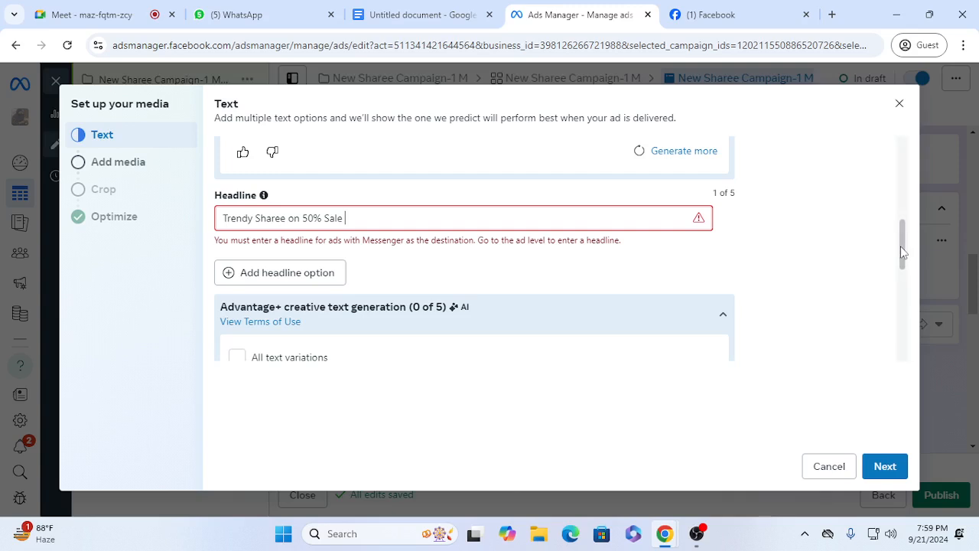
Step: Add the generated headline "Sharee Sale: 50% Discount" and set the description to "Trendy Sharee on 50% Sale #sharee #bangladesh #bestprice"
scroll(904, 261, down, 1)
drag(904, 268, 916, 293)
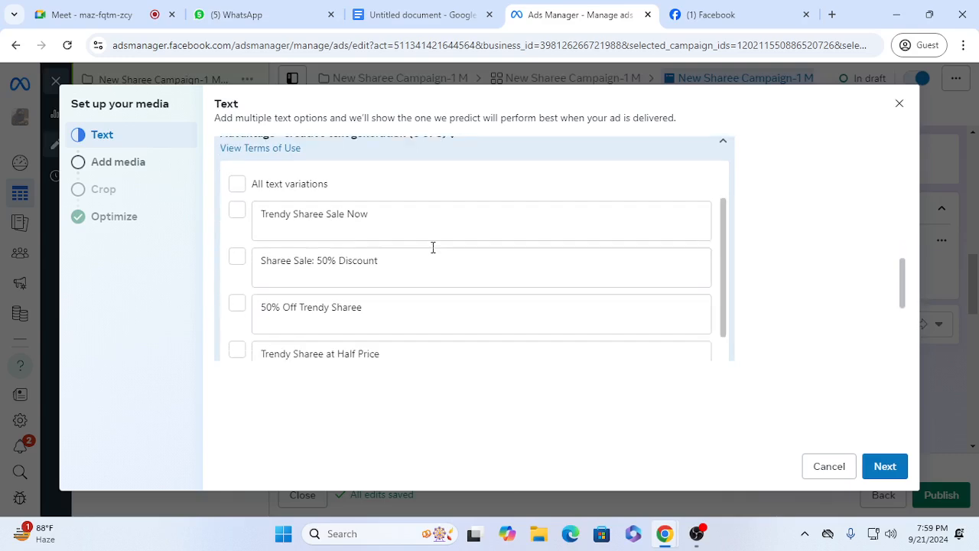
click(237, 259)
drag(905, 305, 914, 356)
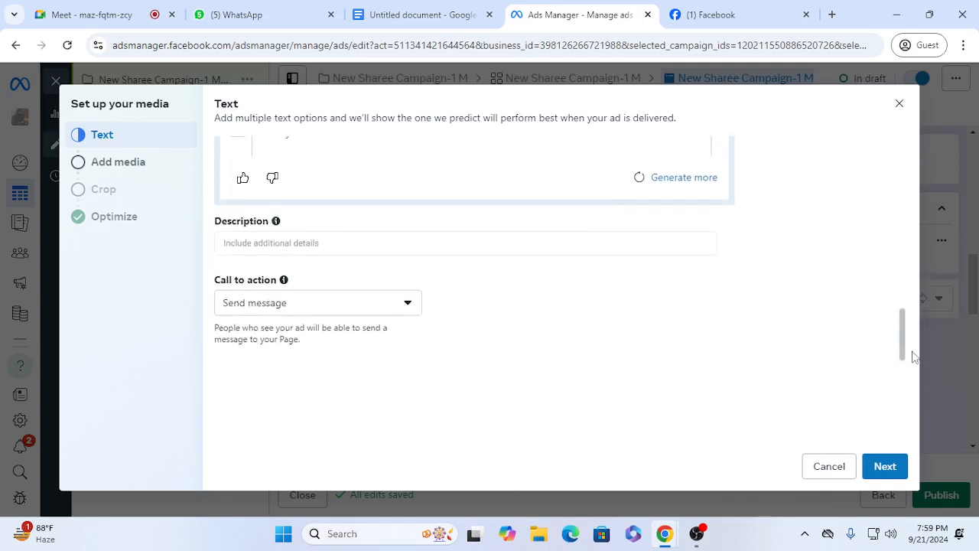
click(255, 244)
key(ctrl+v)
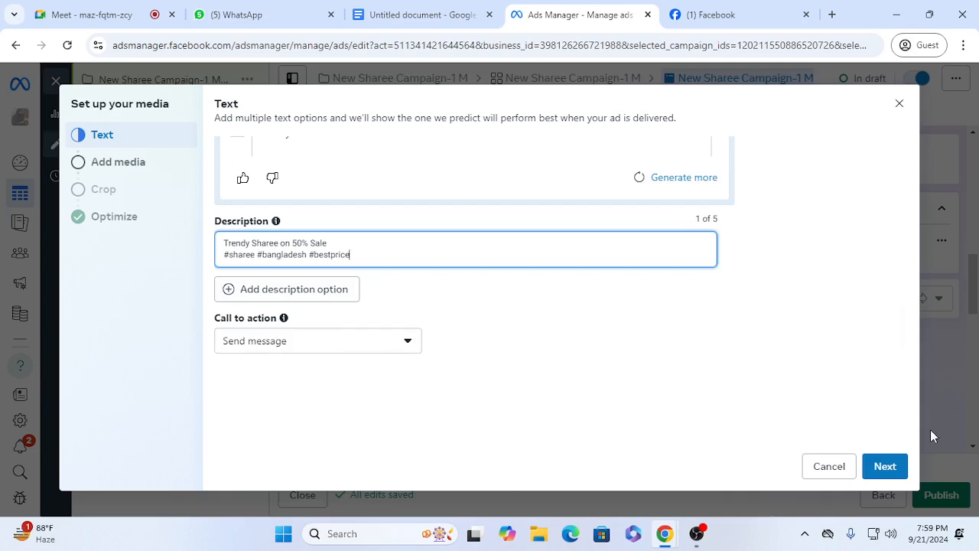
Step: Add the generated primary text variation "Enhance your wardrobe with our trendy Sharee collection, now on sale for 50% off! #Sharee #Bangladesh"
scroll(903, 306, up, 2)
drag(903, 305, 918, 154)
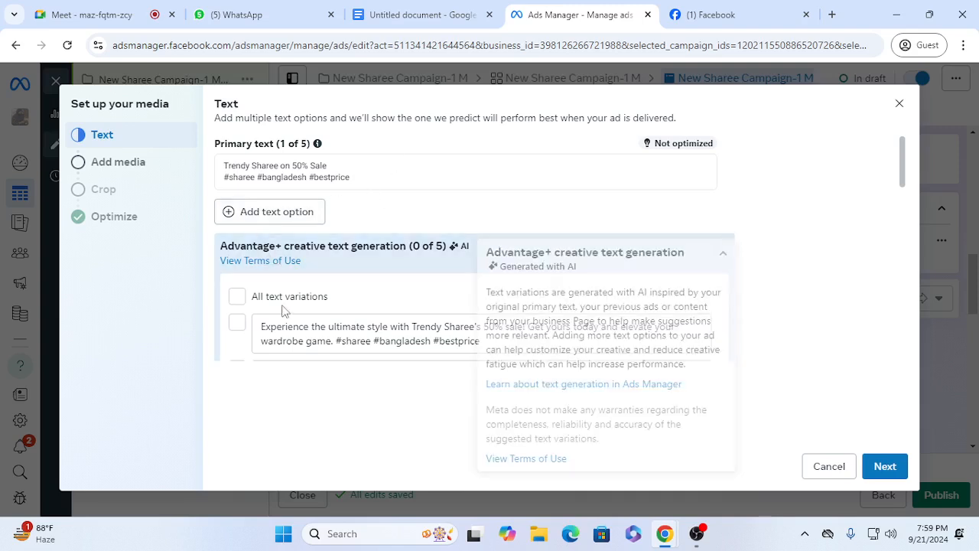
drag(900, 174, 912, 212)
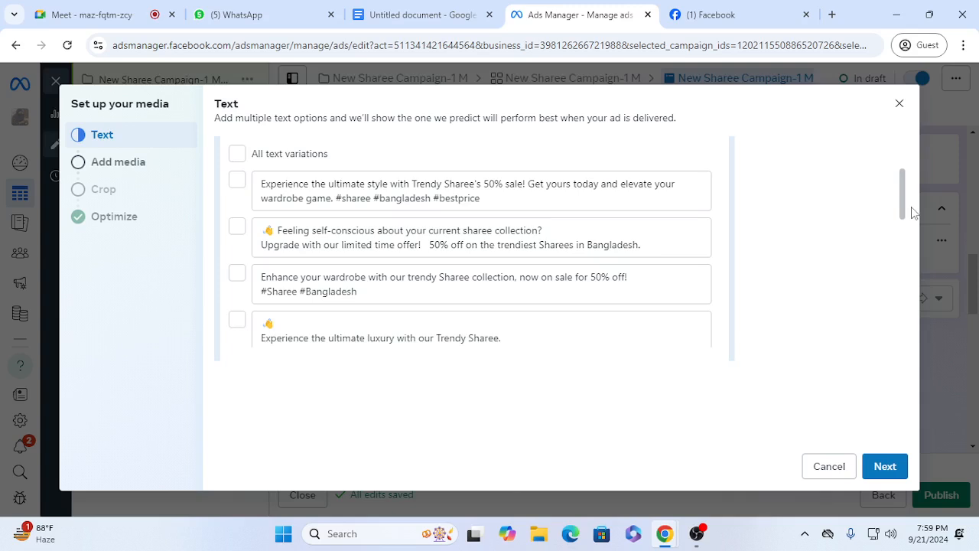
drag(911, 208, 912, 210)
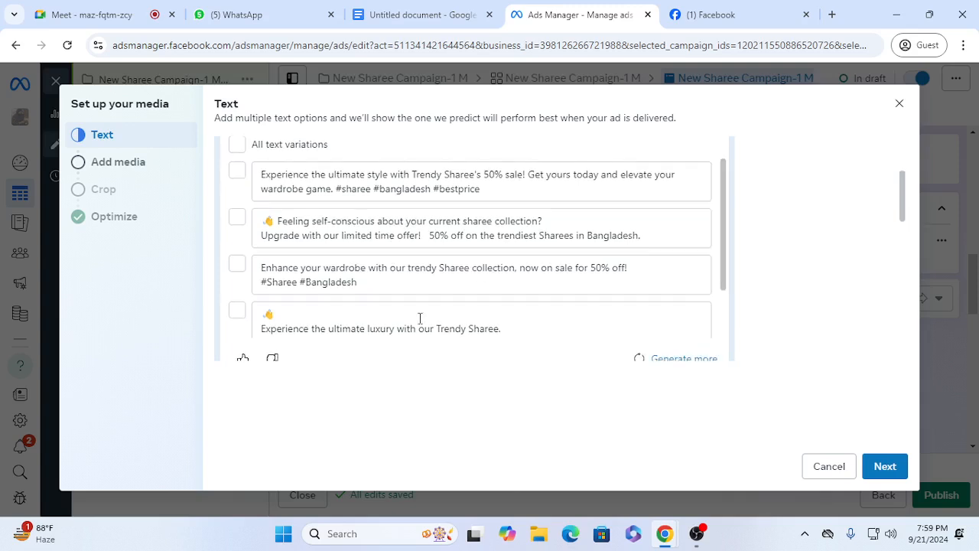
click(238, 265)
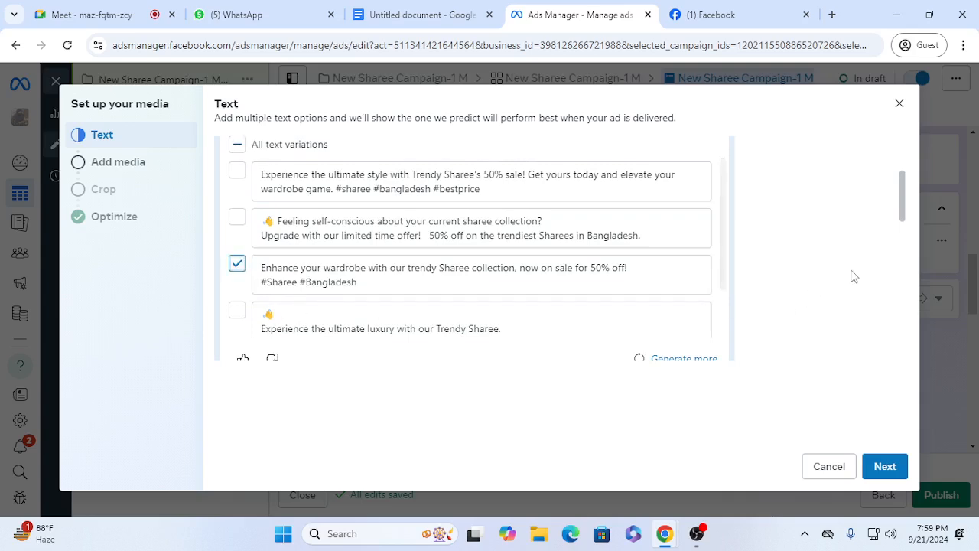
Step: Enter "Trendy Sharee on 50% Sale" in the empty headline by pasting the caption and removing its hashtags
drag(903, 209, 909, 259)
click(237, 199)
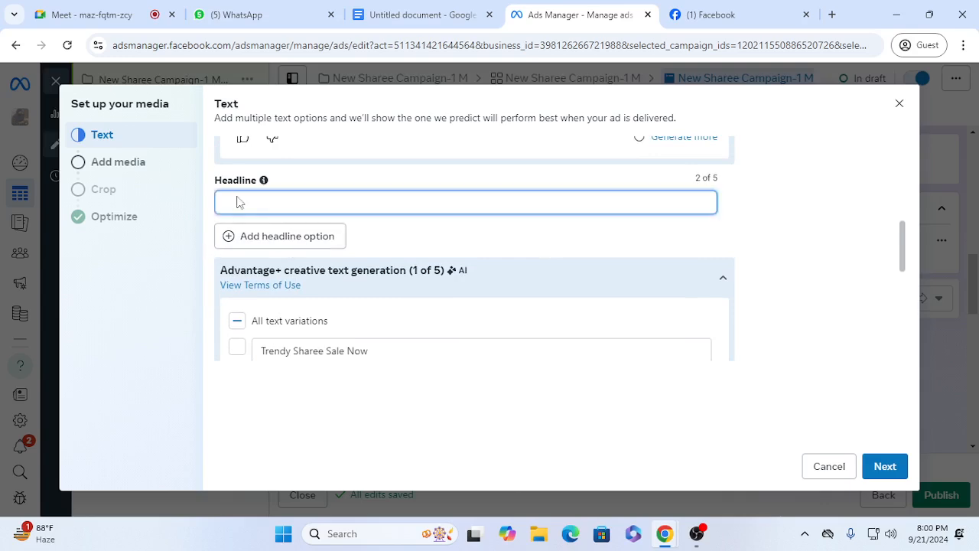
text(Trendy Sharee on 50% Sale #sharee #bangladesh #bestprice)
drag(356, 211, 204, 236)
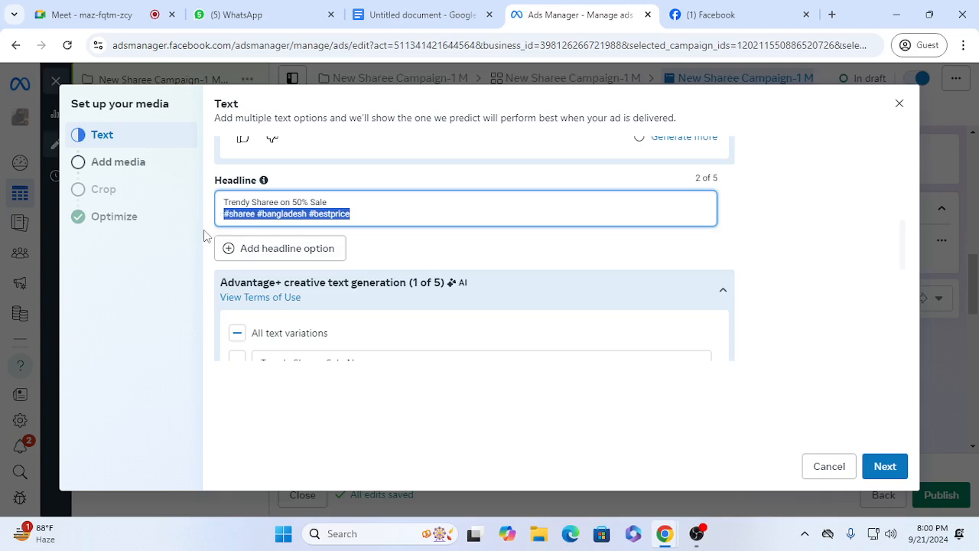
key(BackSpace)
key(BackSpace)
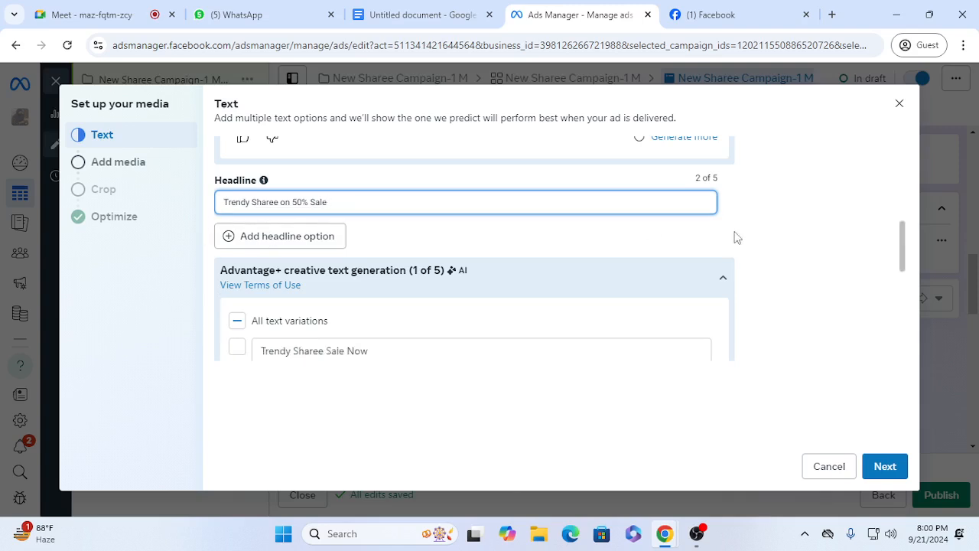
Step: Finish the ad's text and upload the photo of the woman in a blue sharee as its media
drag(903, 252, 931, 359)
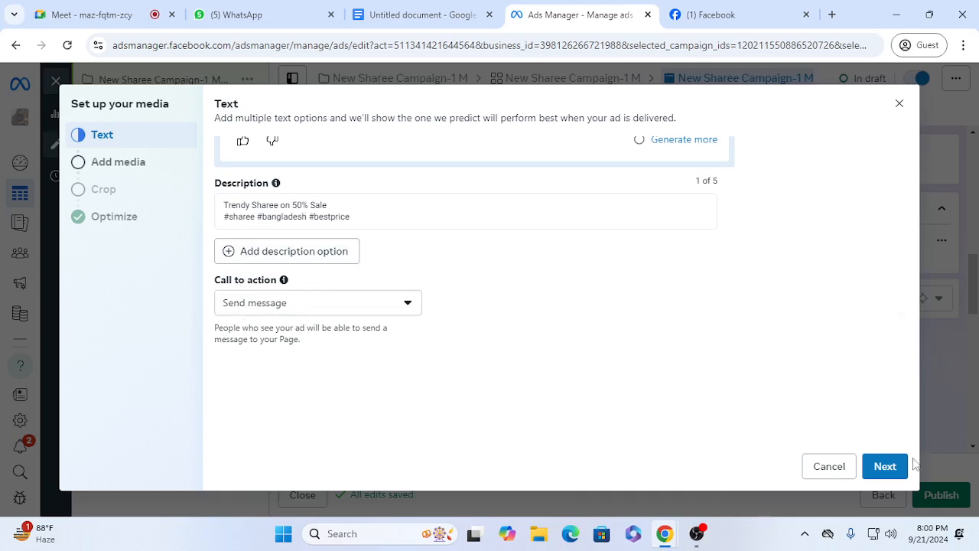
click(883, 467)
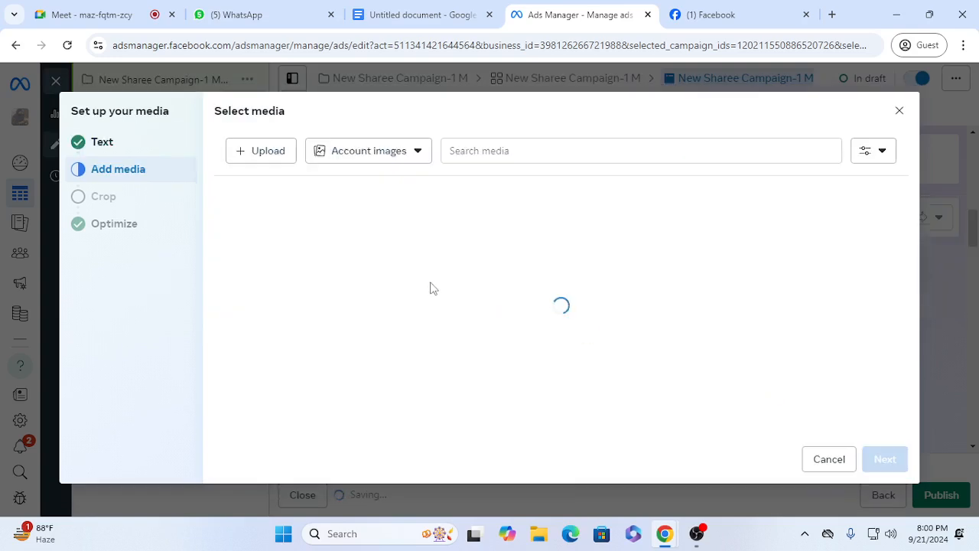
click(258, 156)
double_click(193, 148)
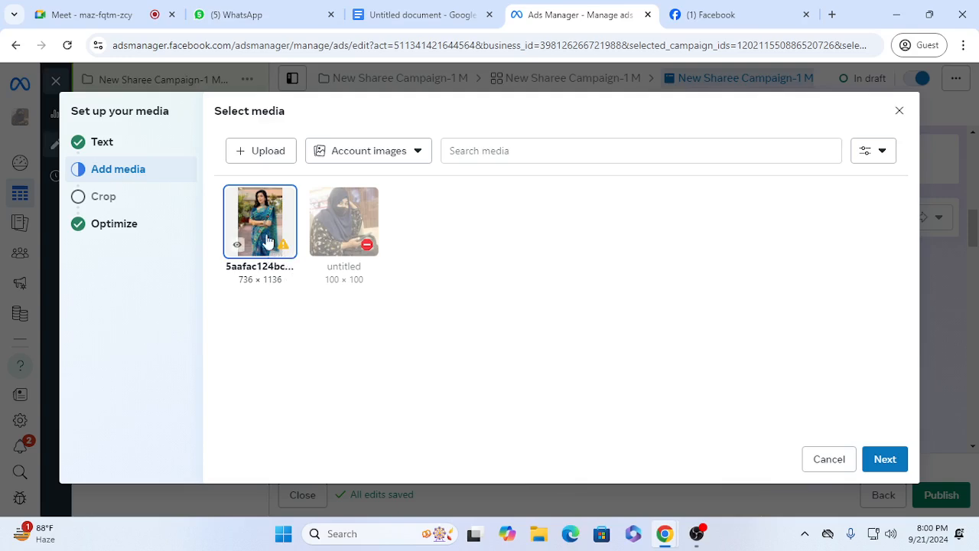
click(878, 460)
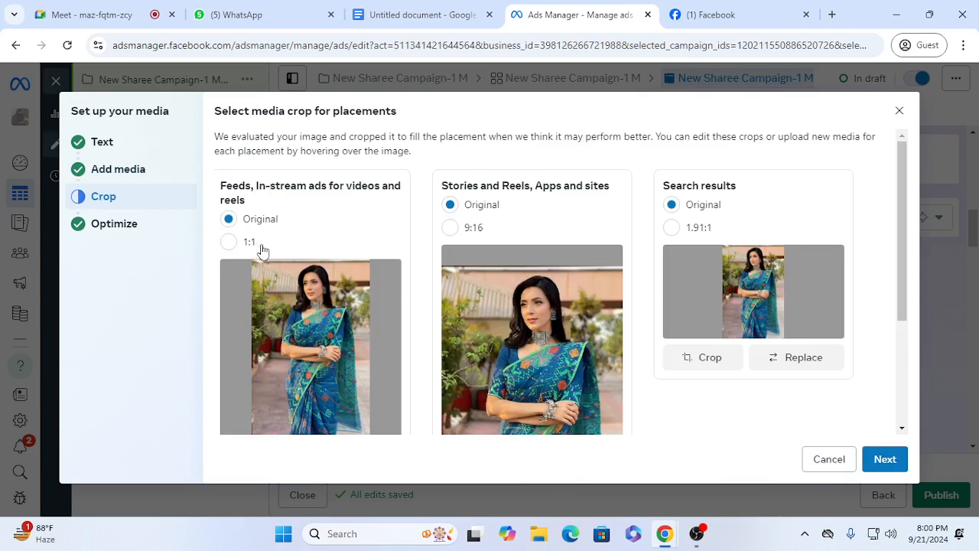
Step: Compare the 1:1 and Original crops for the Feeds placement, keep Original and accept the media crops
click(229, 242)
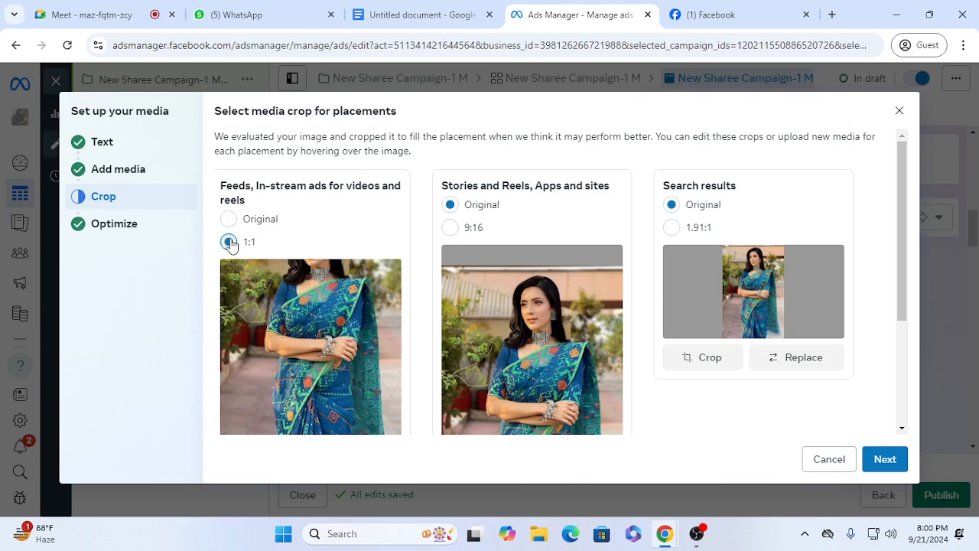
click(229, 220)
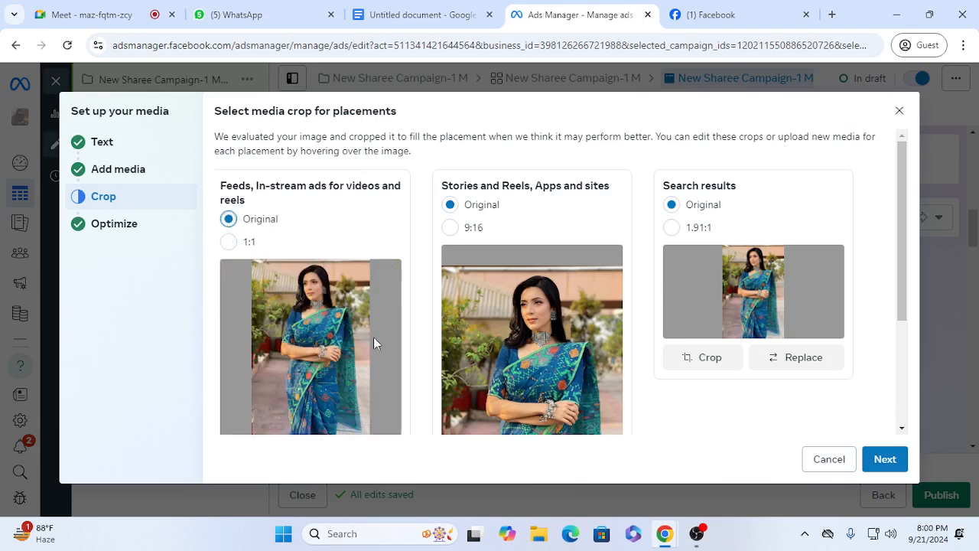
drag(901, 320, 912, 233)
click(889, 468)
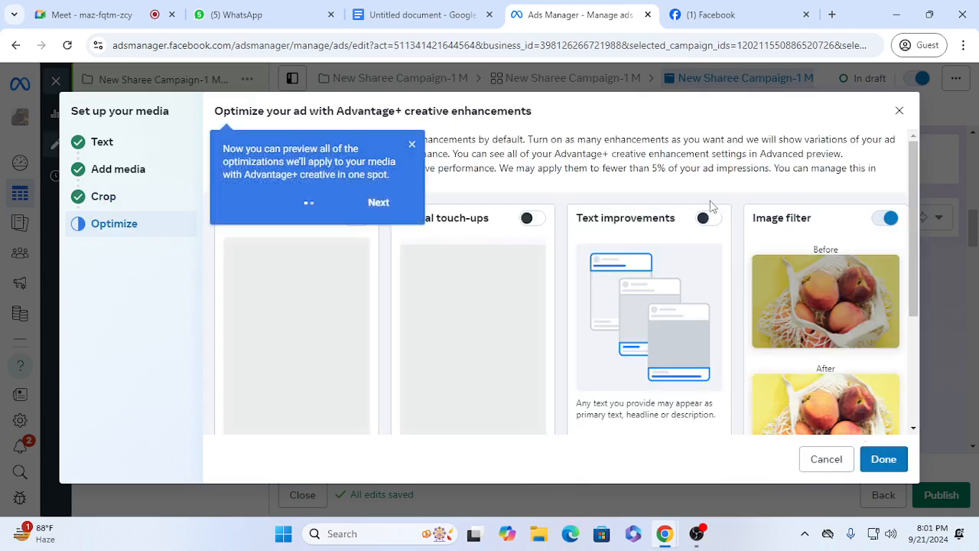
Step: Turn on the Visual touch-ups enhancement for the ad and complete the creative setup
click(413, 145)
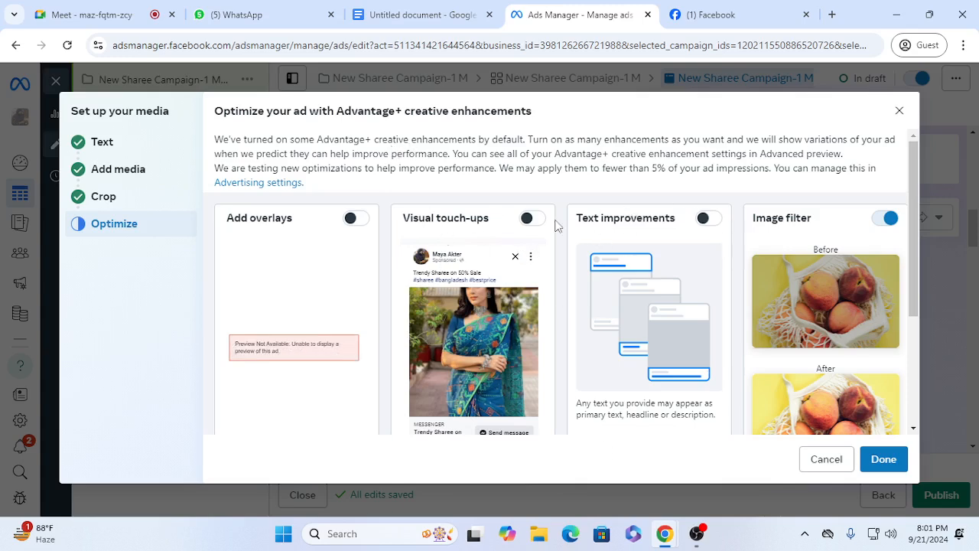
click(527, 220)
mouse_move(913, 287)
mouse_down()
mouse_move(927, 441)
mouse_move(919, 304)
mouse_up()
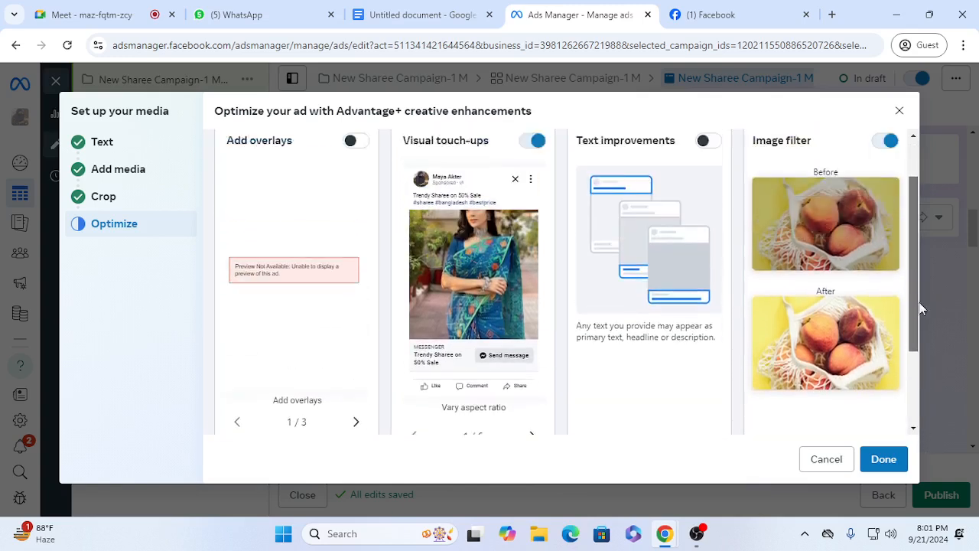
scroll(921, 308, up, 2)
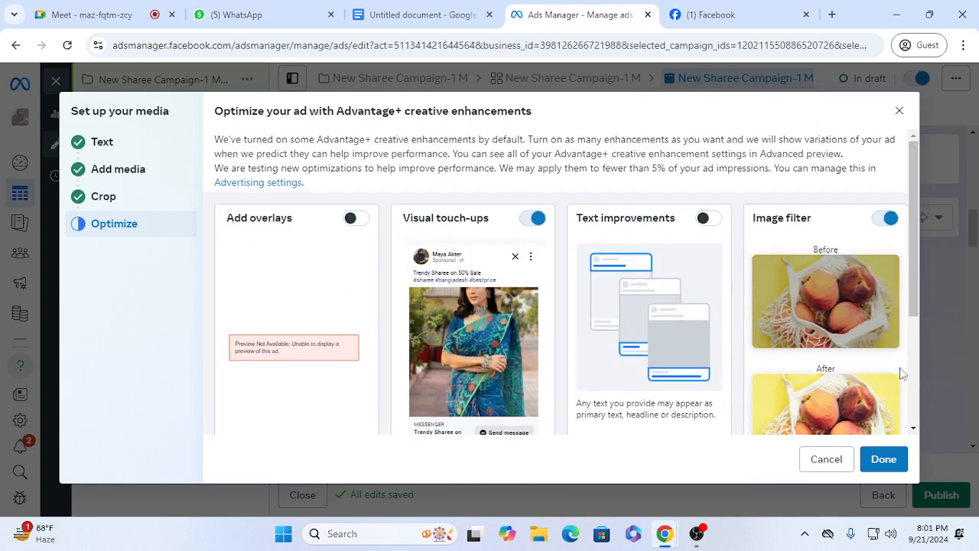
click(883, 459)
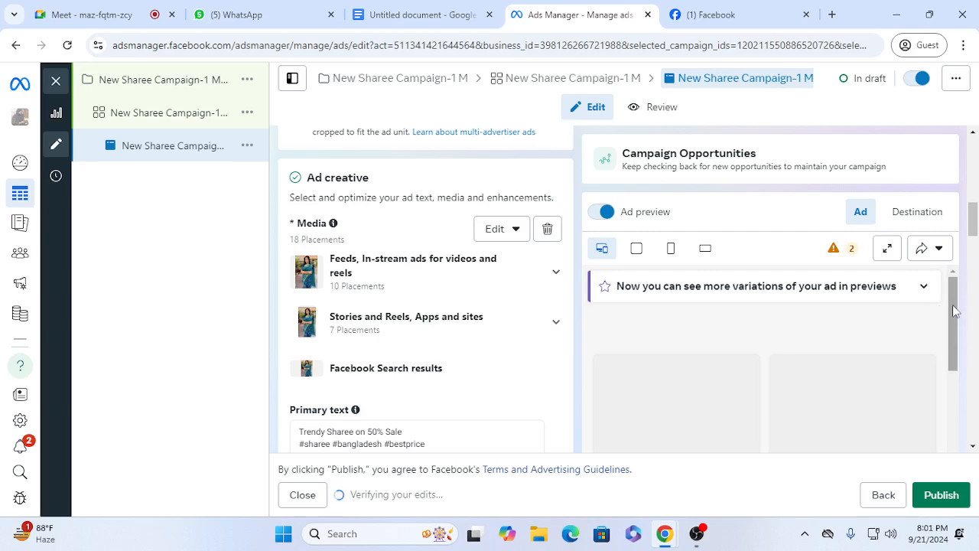
Step: Review the ad's media placements, preview, primary text, description and call to action
mouse_move(973, 228)
mouse_down()
mouse_move(974, 259)
mouse_move(973, 187)
mouse_move(973, 221)
mouse_up()
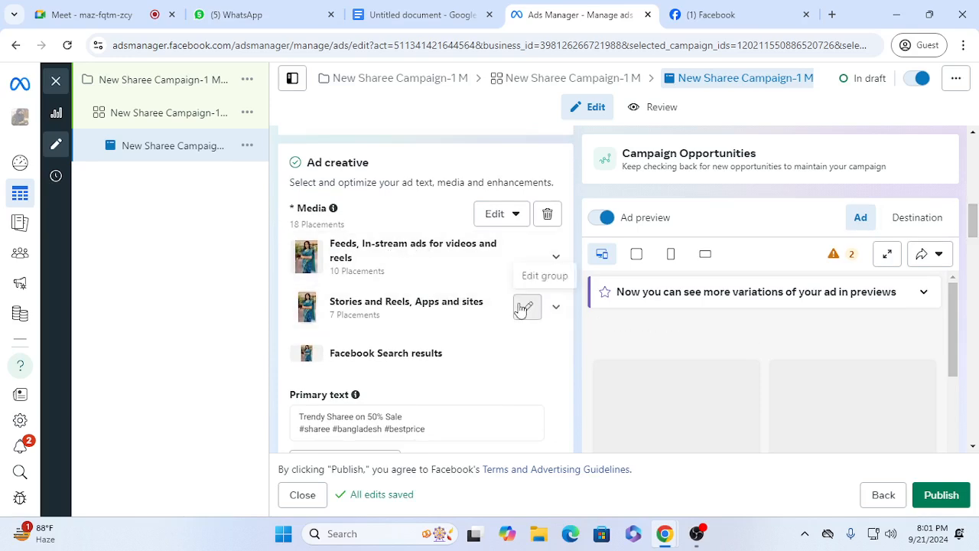
drag(953, 335, 978, 506)
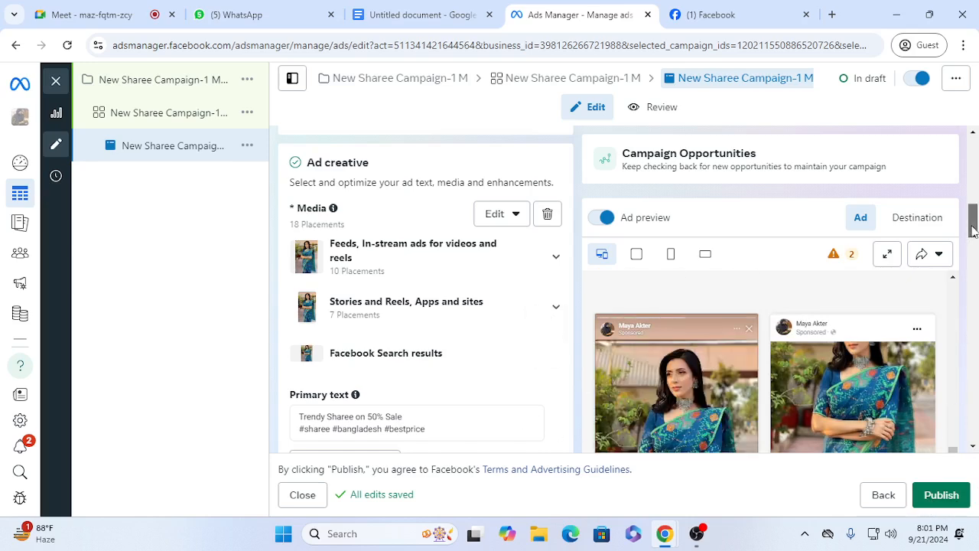
drag(974, 229, 974, 250)
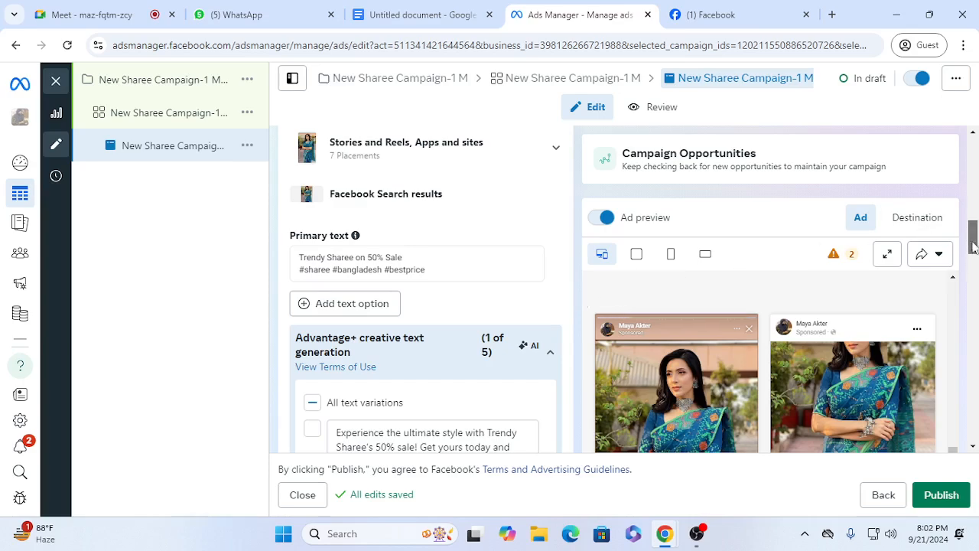
drag(974, 244, 973, 337)
scroll(765, 355, up, 5)
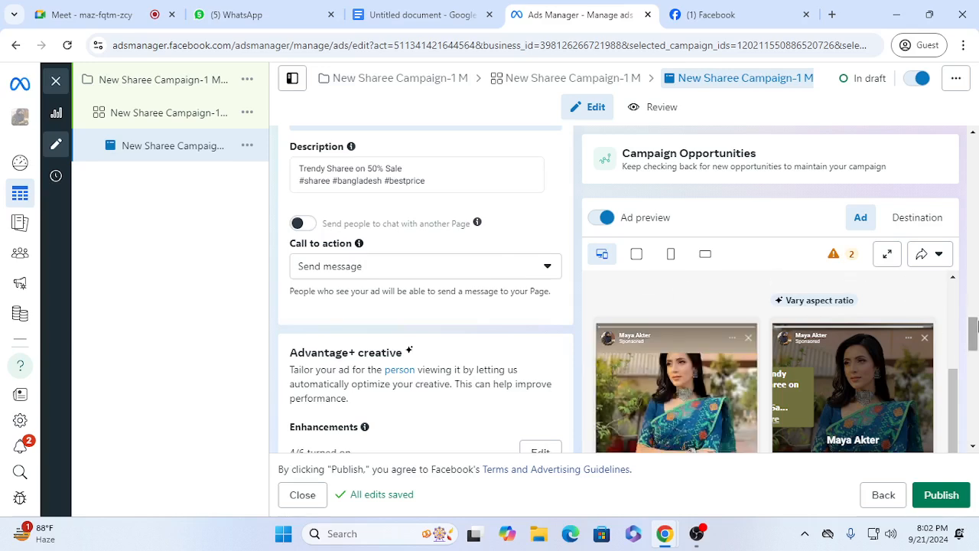
scroll(452, 301, down, 1)
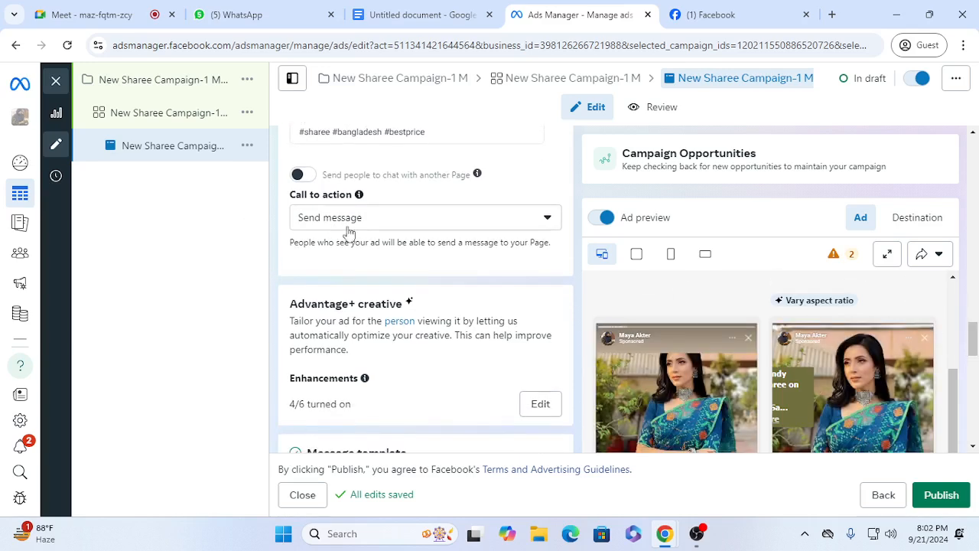
Step: Examine the message template's greeting, questions and responses, and its Automated chat and Partner app alternatives
drag(973, 340, 974, 371)
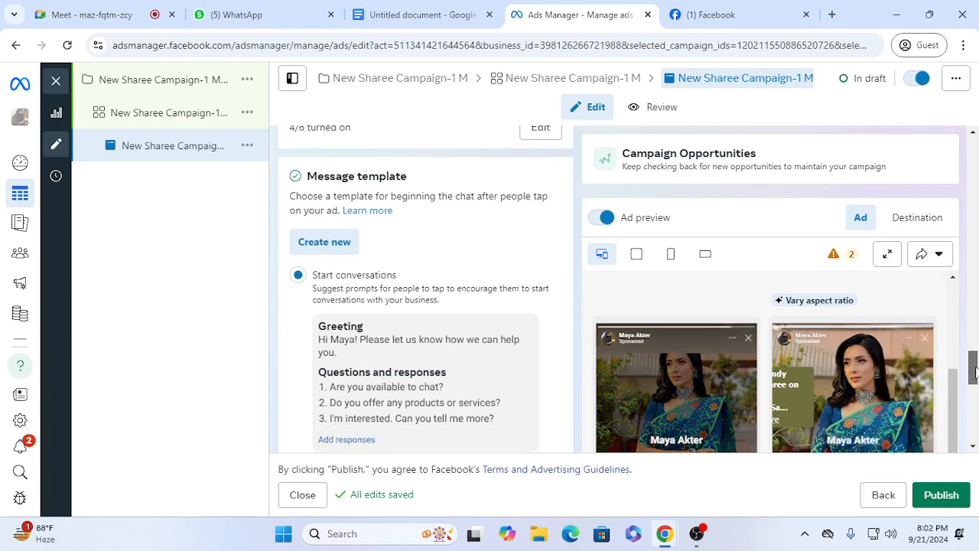
drag(975, 373, 973, 385)
scroll(287, 166, down, 1)
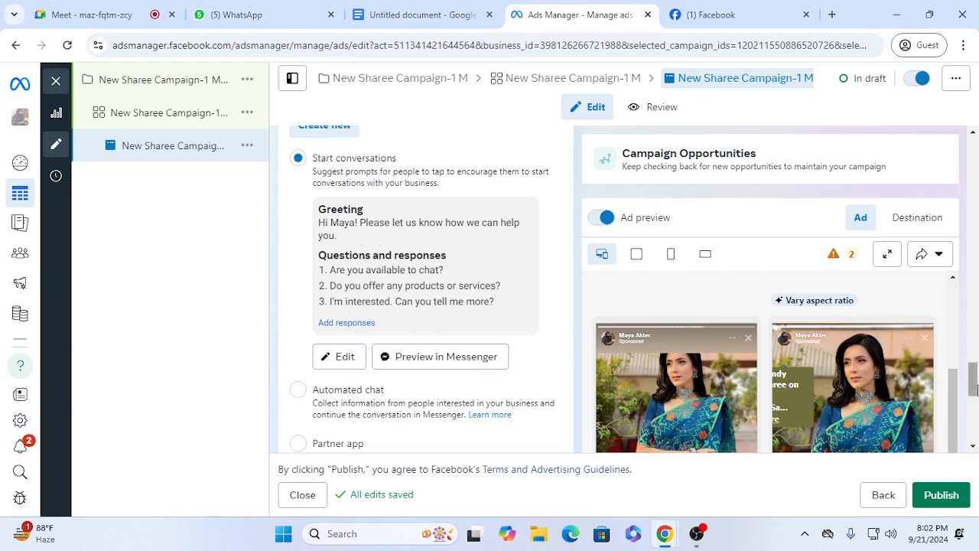
drag(973, 390, 975, 404)
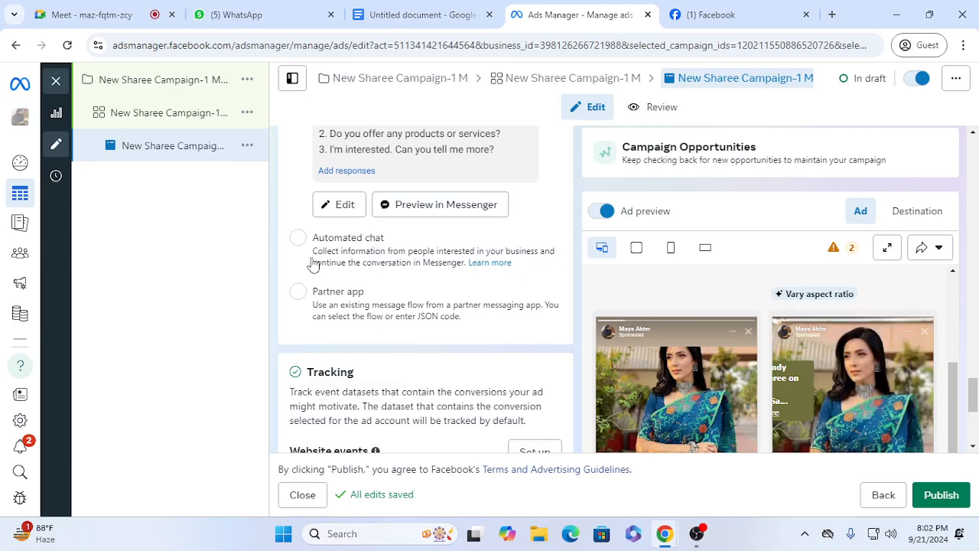
scroll(857, 394, up, 2)
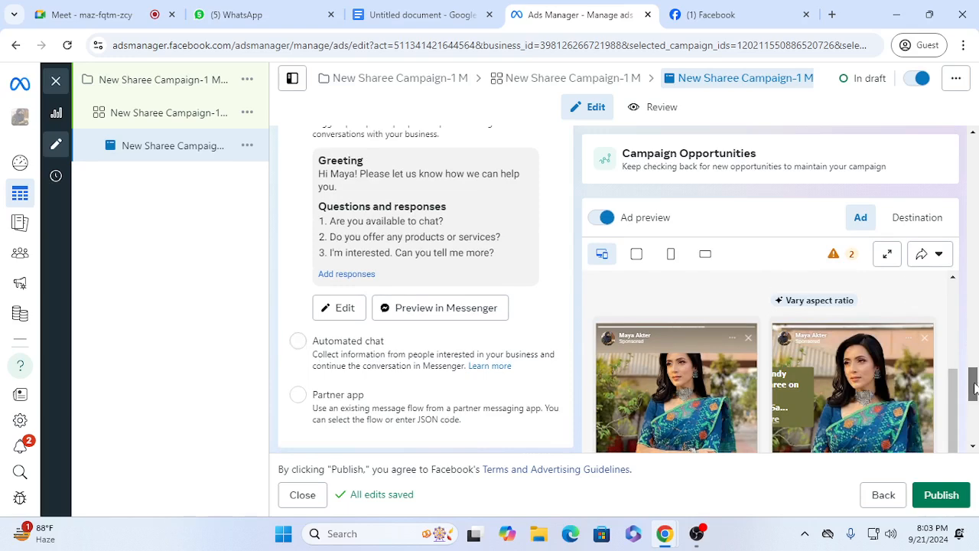
mouse_move(975, 388)
mouse_down()
mouse_move(974, 401)
mouse_move(974, 375)
mouse_up()
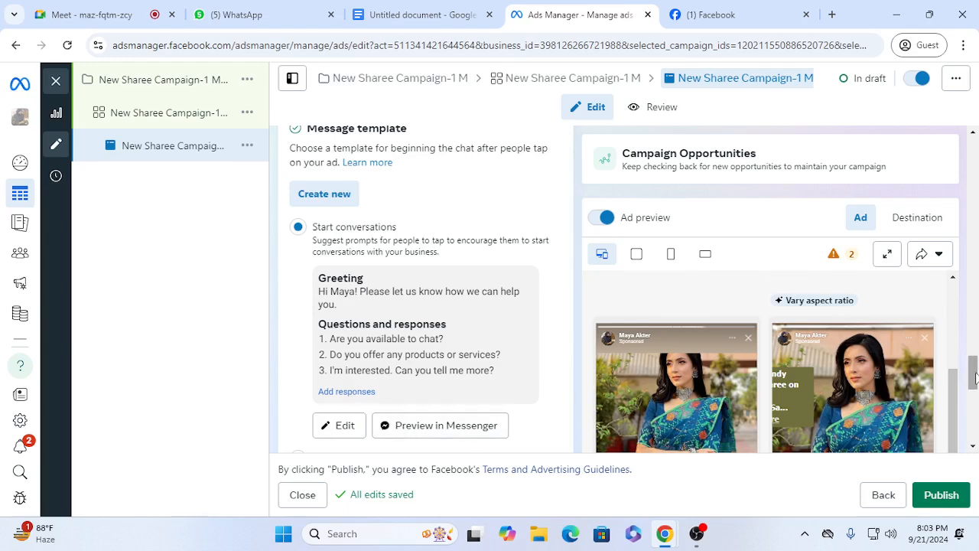
scroll(974, 382, down, 1)
mouse_move(974, 383)
mouse_down()
mouse_move(974, 415)
mouse_move(977, 390)
mouse_up()
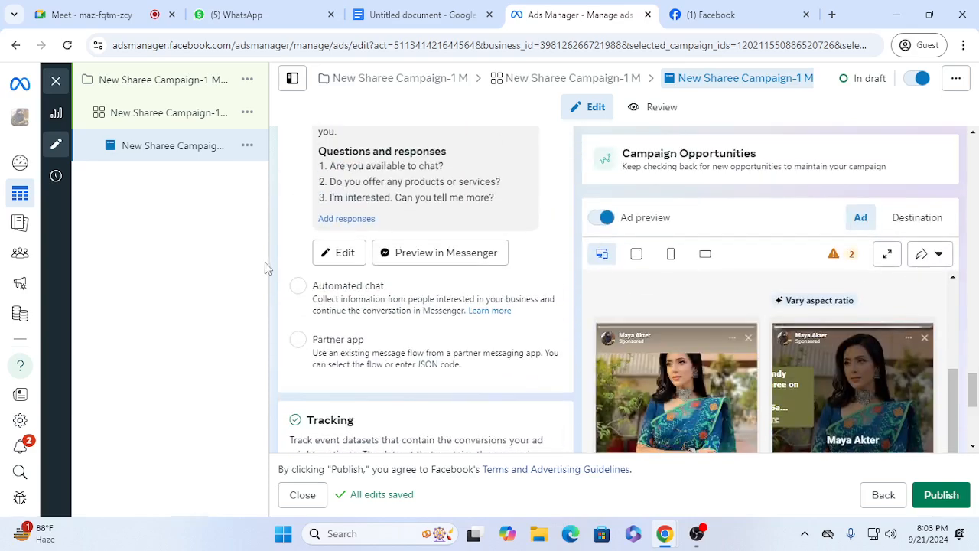
Step: Try the Automated chat message template for the ad and switch back to Start conversations
click(296, 287)
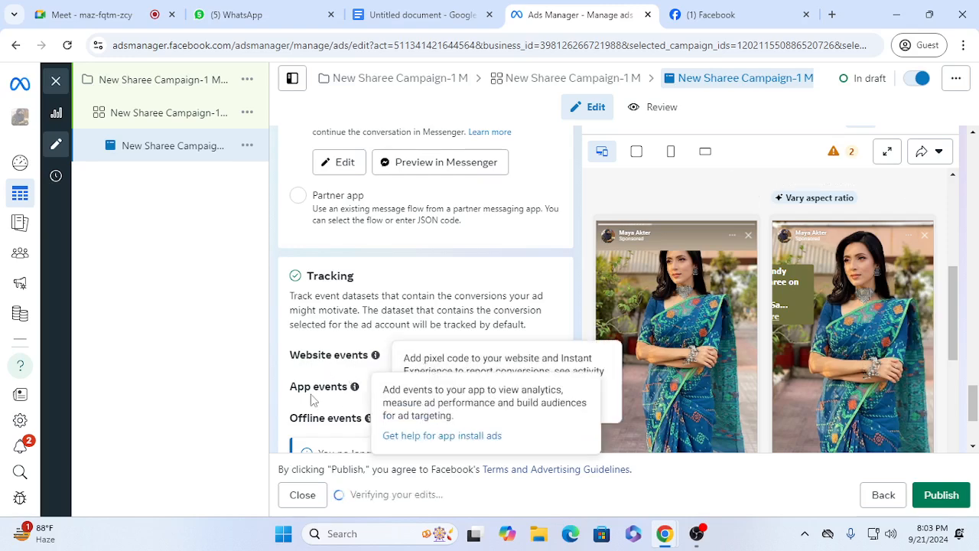
mouse_move(973, 394)
mouse_down()
mouse_move(973, 417)
mouse_move(973, 330)
mouse_move(974, 388)
mouse_up()
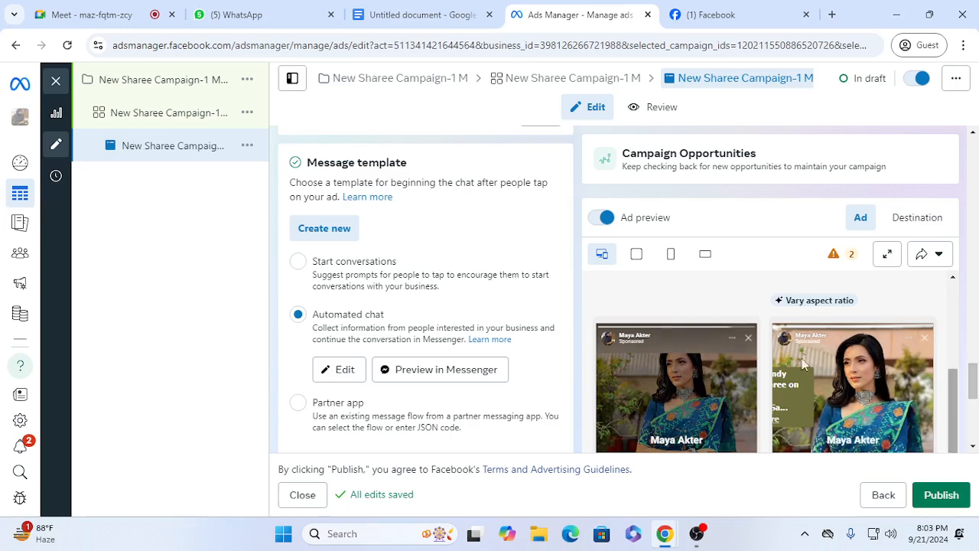
click(297, 263)
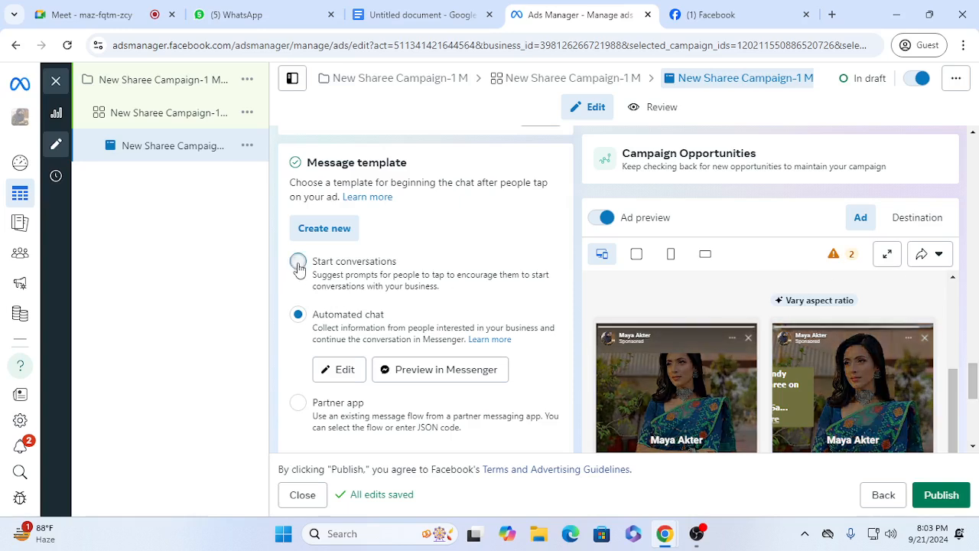
Step: Start publishing the ad, accept Bangladesh, US Dollars and the Dhaka time zone, and leave the payment setup without adding a method
drag(974, 378, 974, 433)
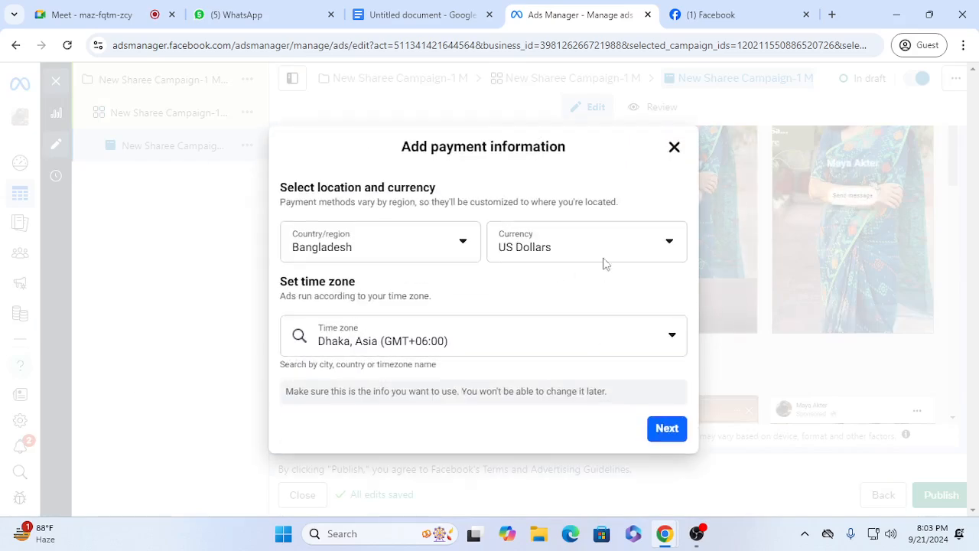
click(677, 438)
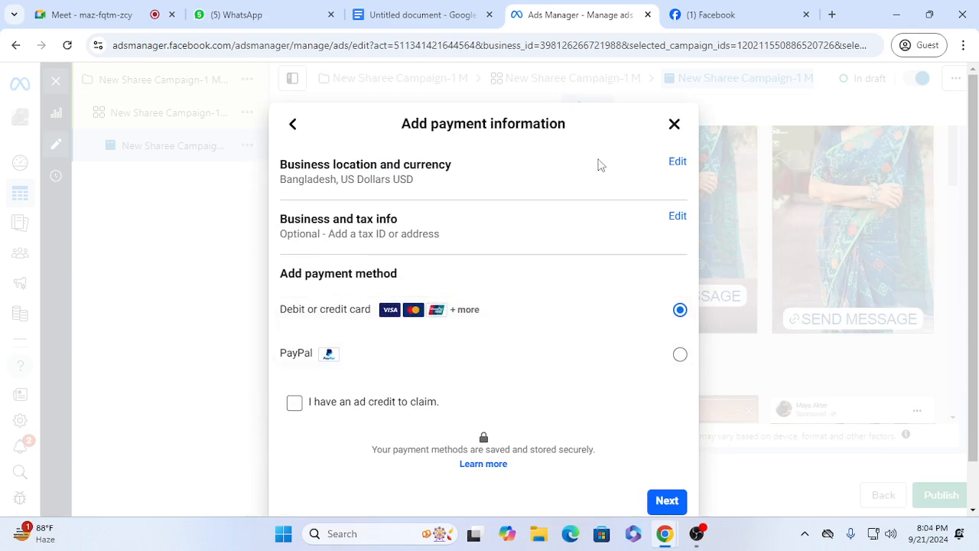
click(675, 124)
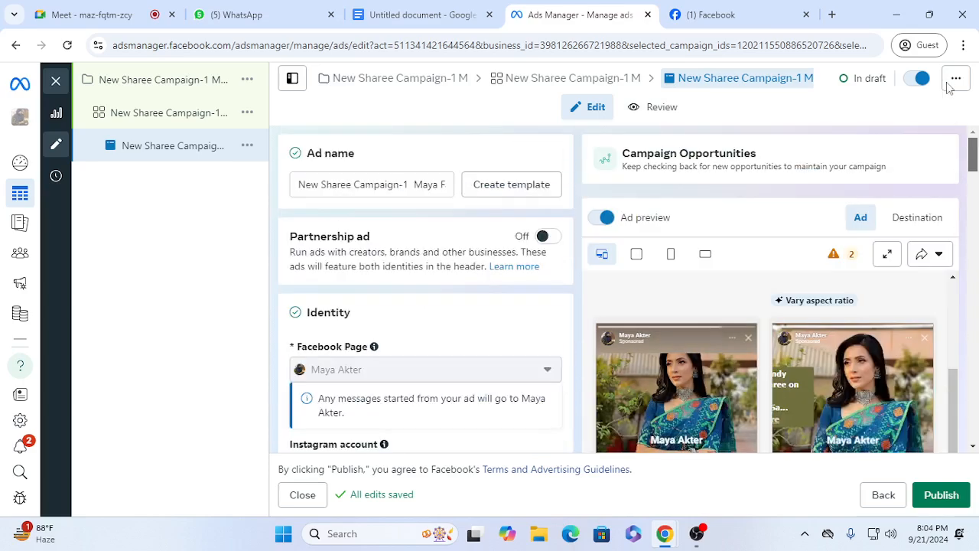
Step: Go back to the ad set and close Ads Manager, leaving the campaign as a draft
click(884, 496)
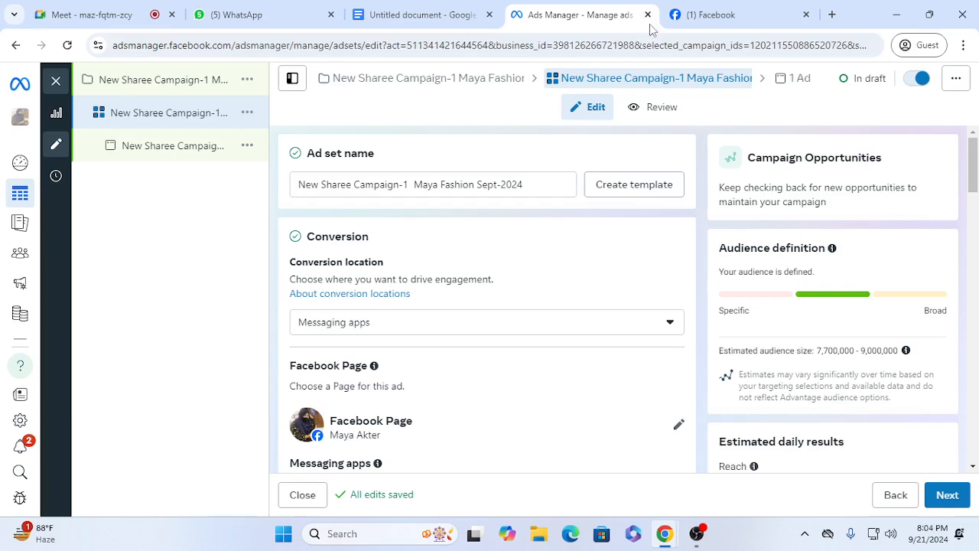
click(647, 14)
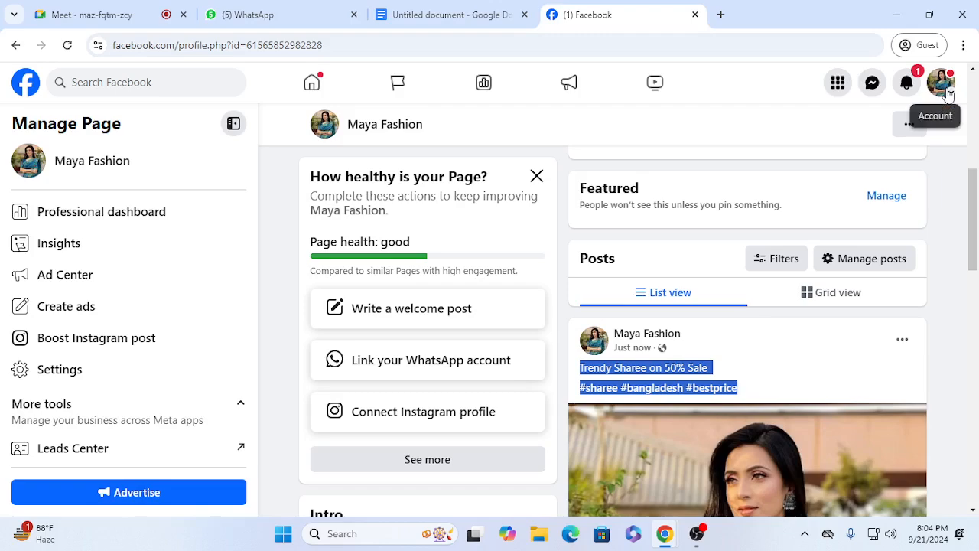
click(697, 533)
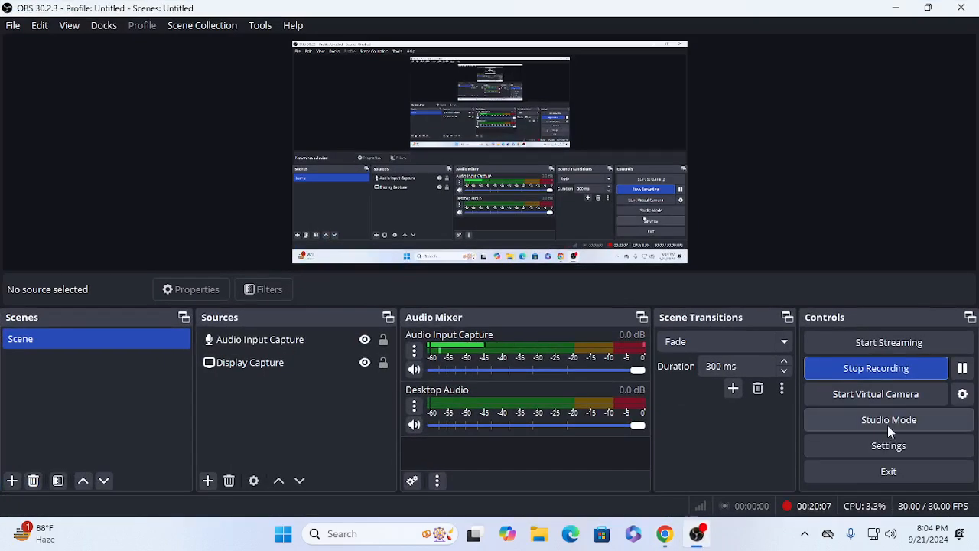